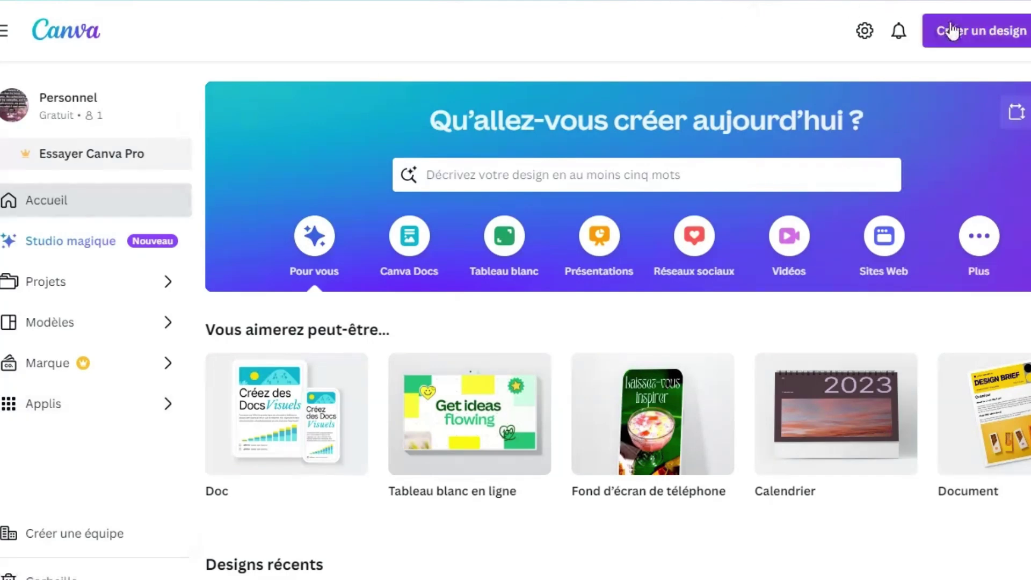
left_click(998, 39)
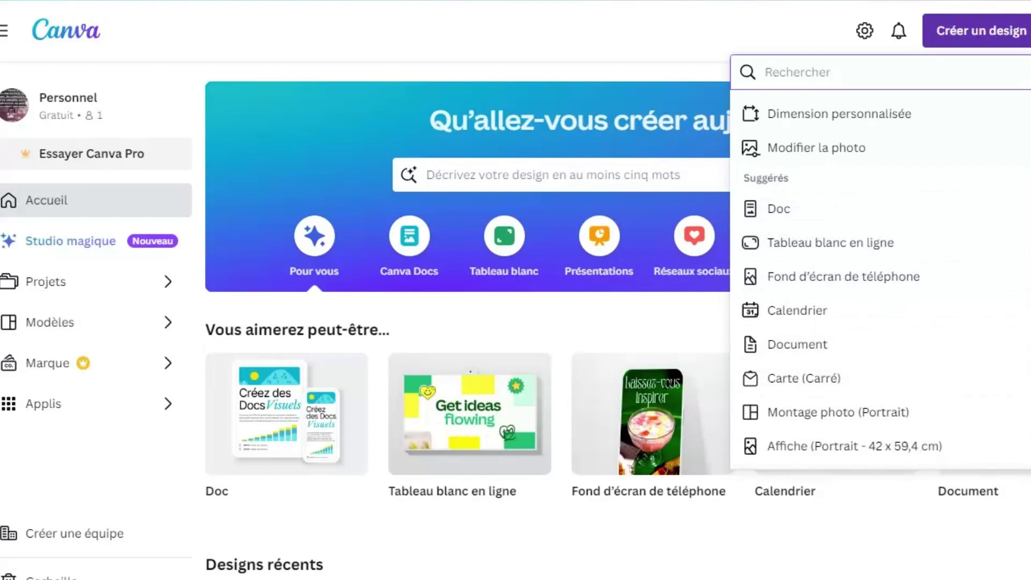
scroll(881, 268, "down", 7)
scroll(881, 269, "down", 3)
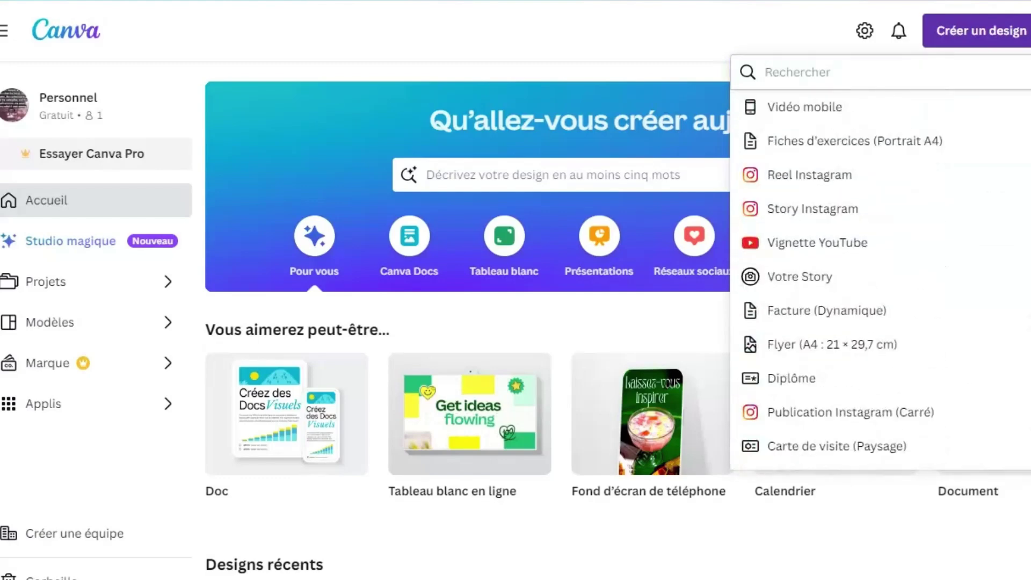
scroll(881, 275, "up", 5)
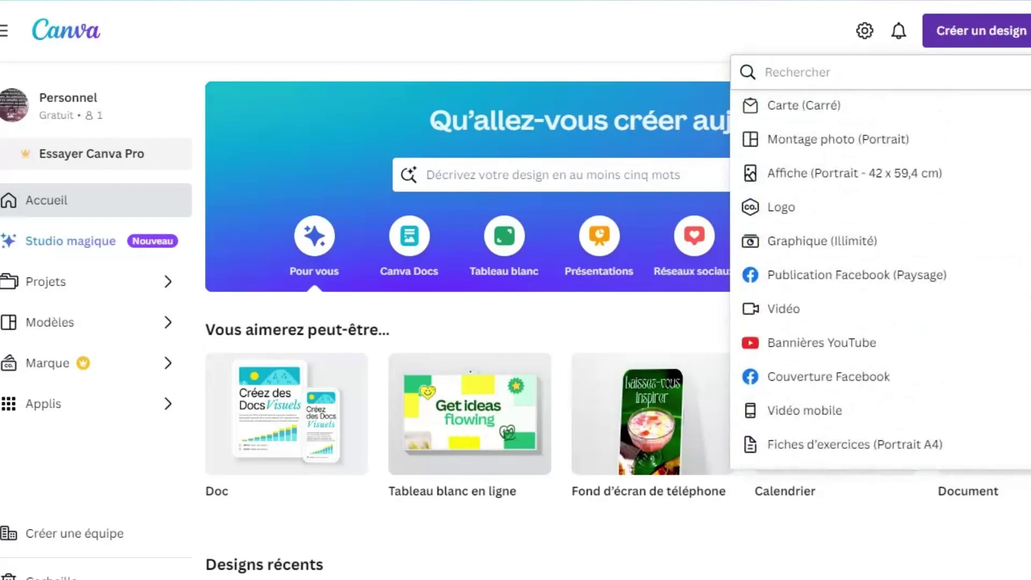
scroll(1025, 266, "up", 4)
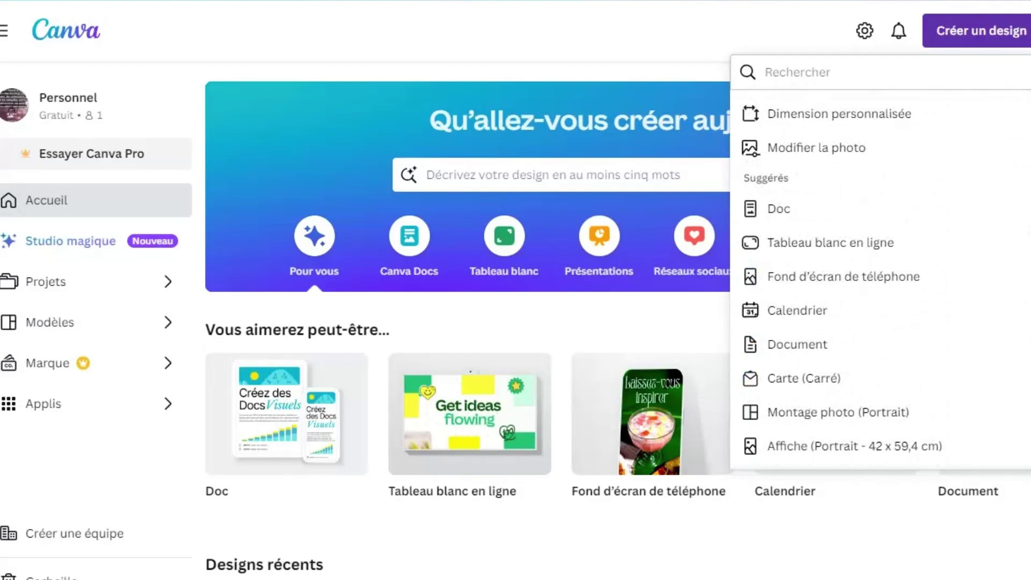
scroll(998, 260, "down", 3)
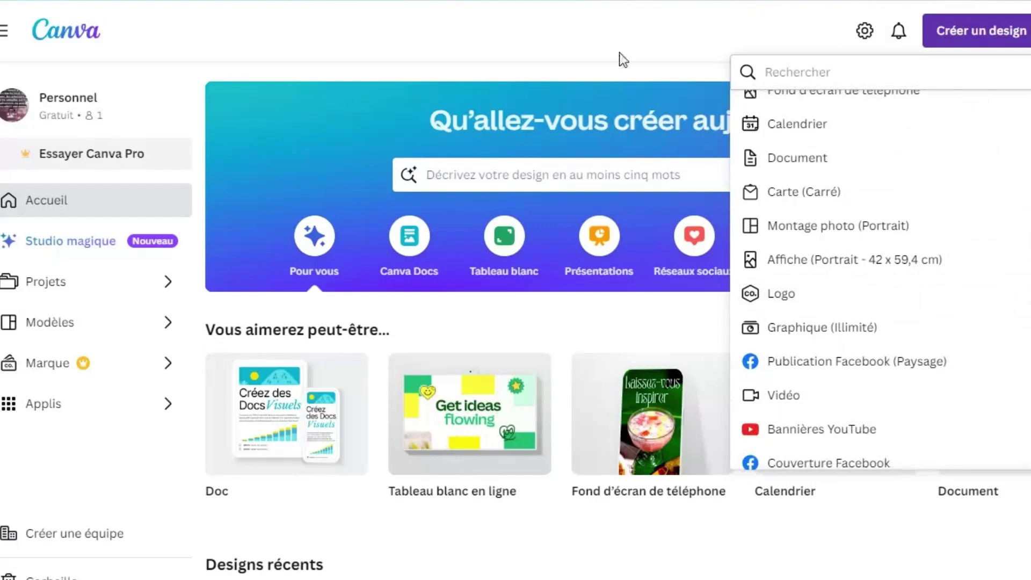
left_click(495, 28)
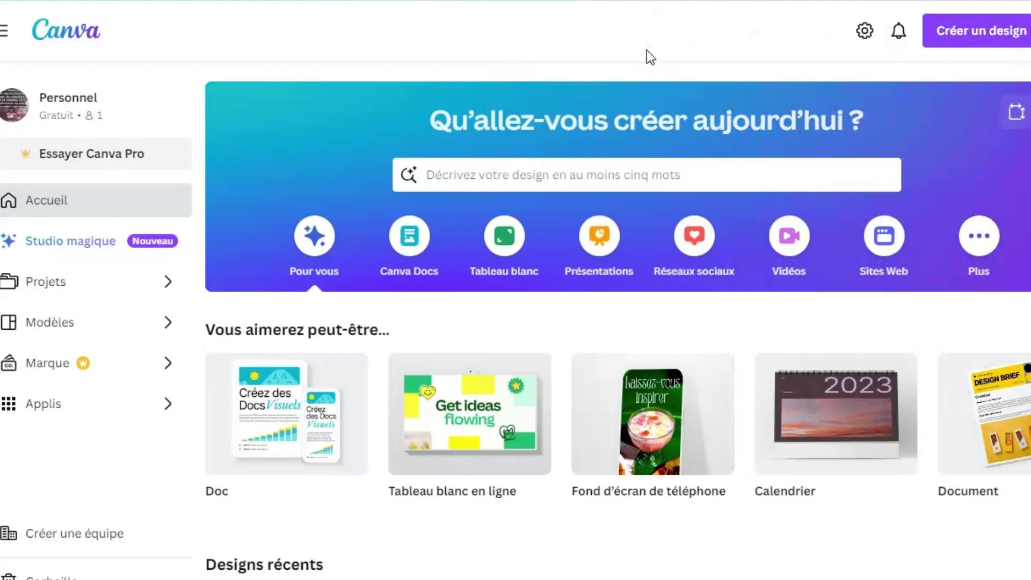
- Create a new blank design of the Logo type, 500 × 500 px
left_click(988, 40)
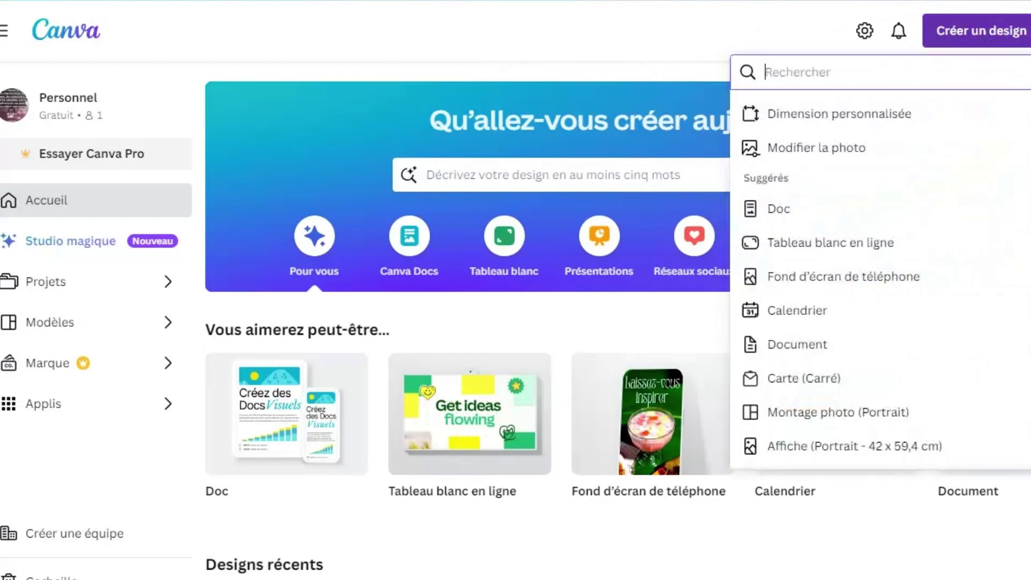
scroll(1026, 167, "down", 5)
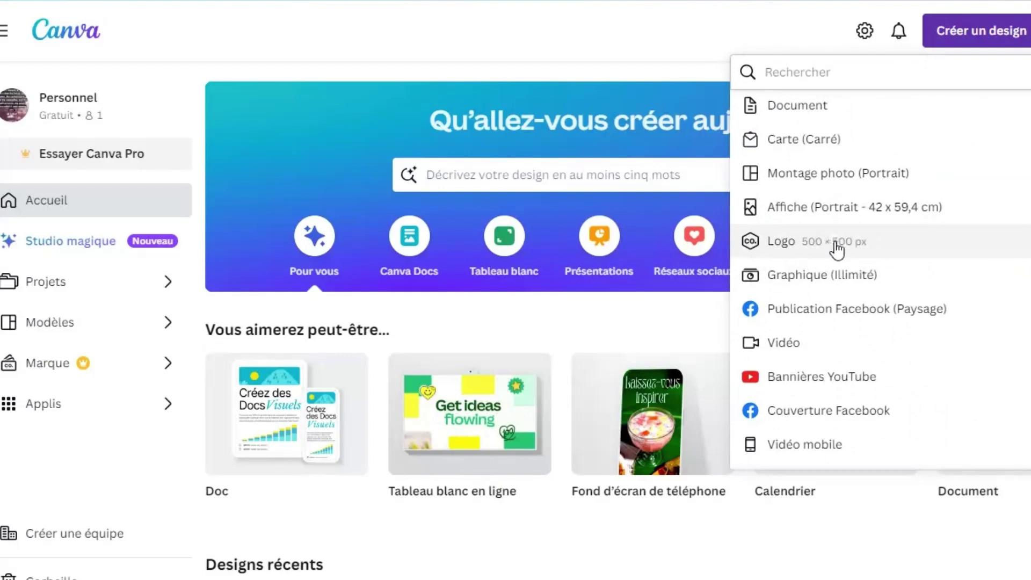
left_click(857, 251)
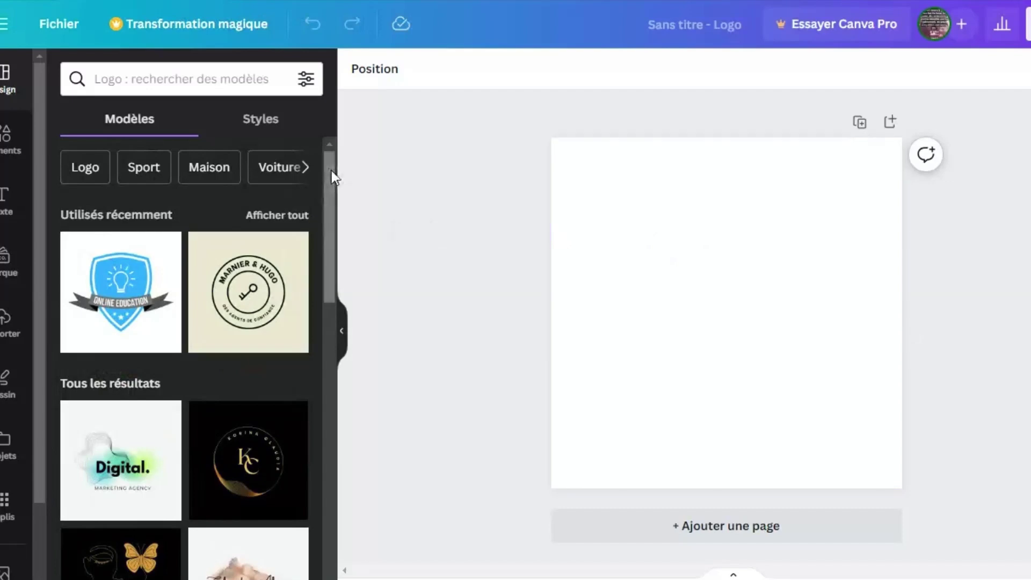
- Look through the available logo templates, from the recently used ones down through all results
mouse_move(331, 170)
left_mouse_down()
mouse_move(324, 345)
mouse_move(353, 431)
mouse_move(330, 428)
mouse_move(321, 479)
mouse_move(329, 218)
mouse_move(346, 183)
mouse_move(352, 372)
mouse_move(336, 189)
left_mouse_up()
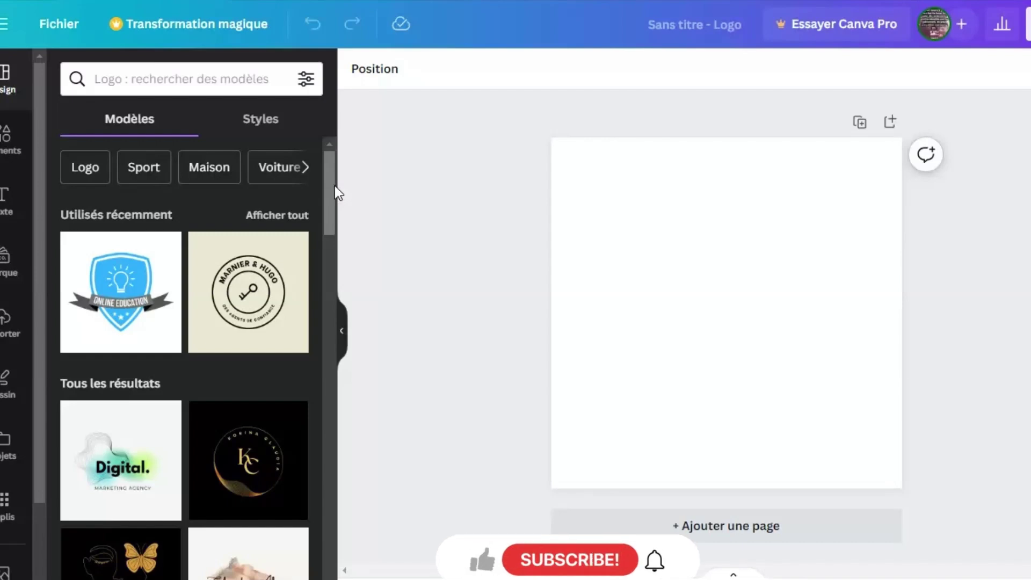
left_click_drag(328, 179, 369, 507)
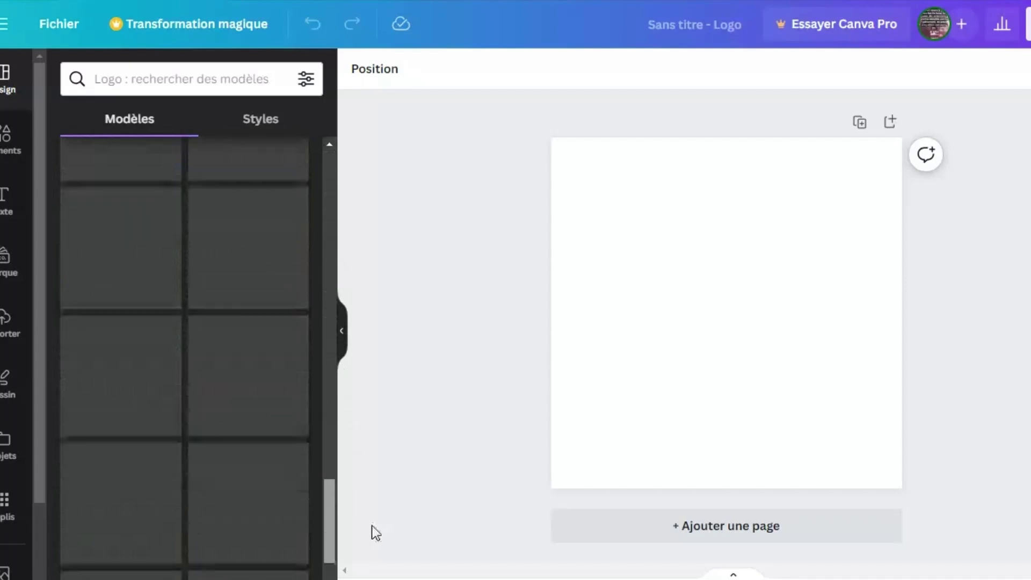
left_click_drag(369, 502, 372, 545)
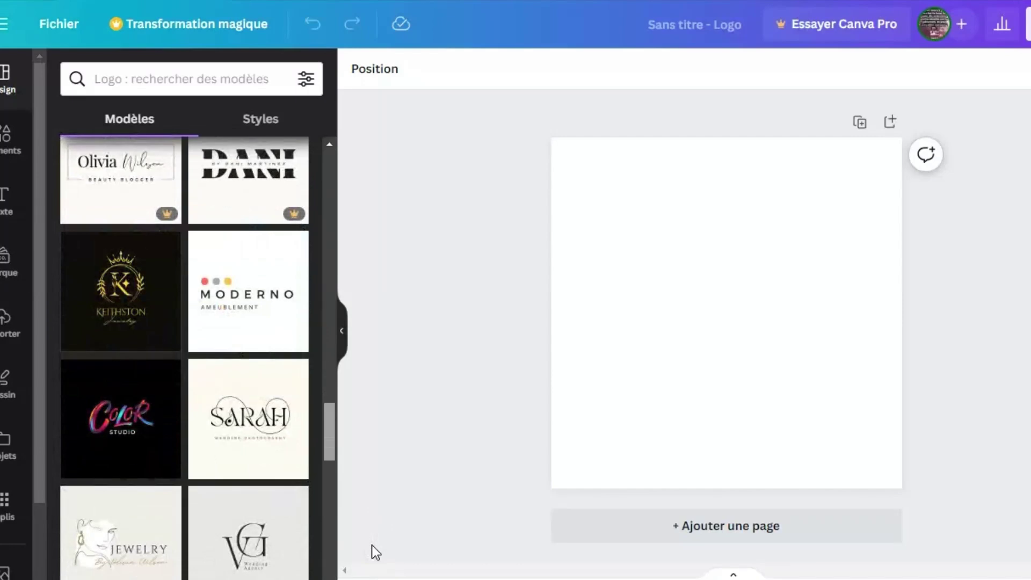
left_click_drag(372, 545, 372, 579)
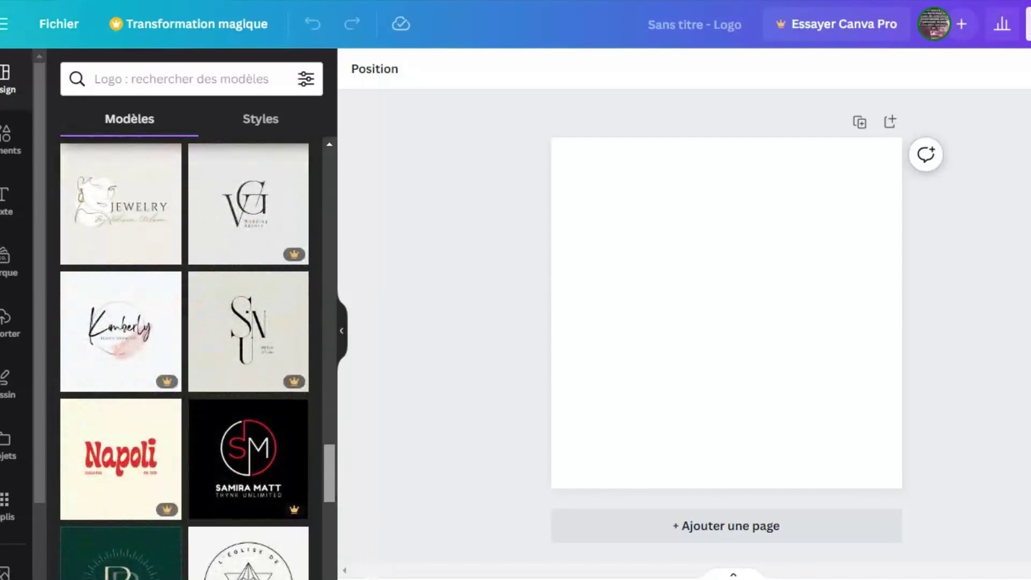
scroll(185, 354, "down", 4)
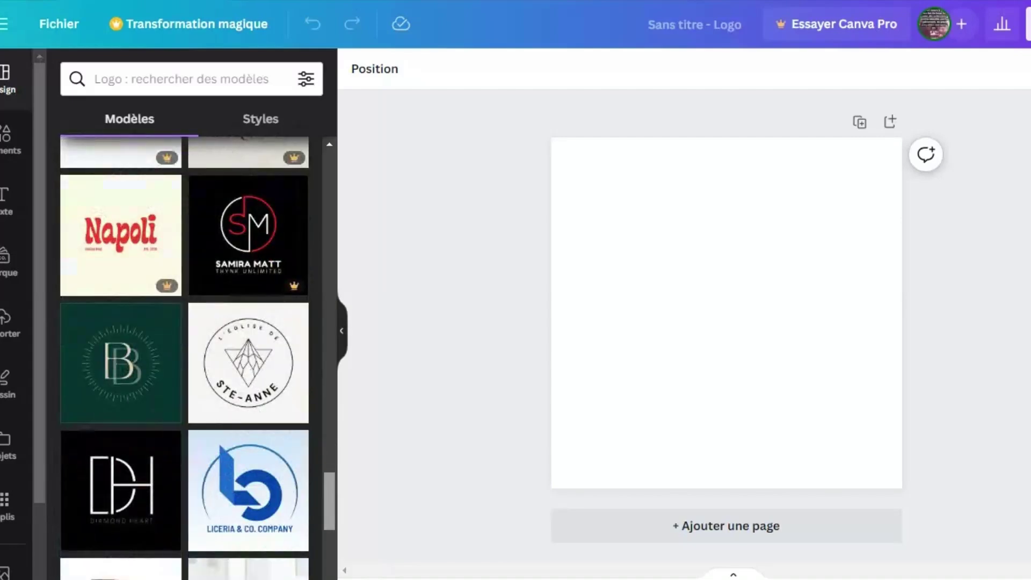
scroll(384, 524, "up", 12)
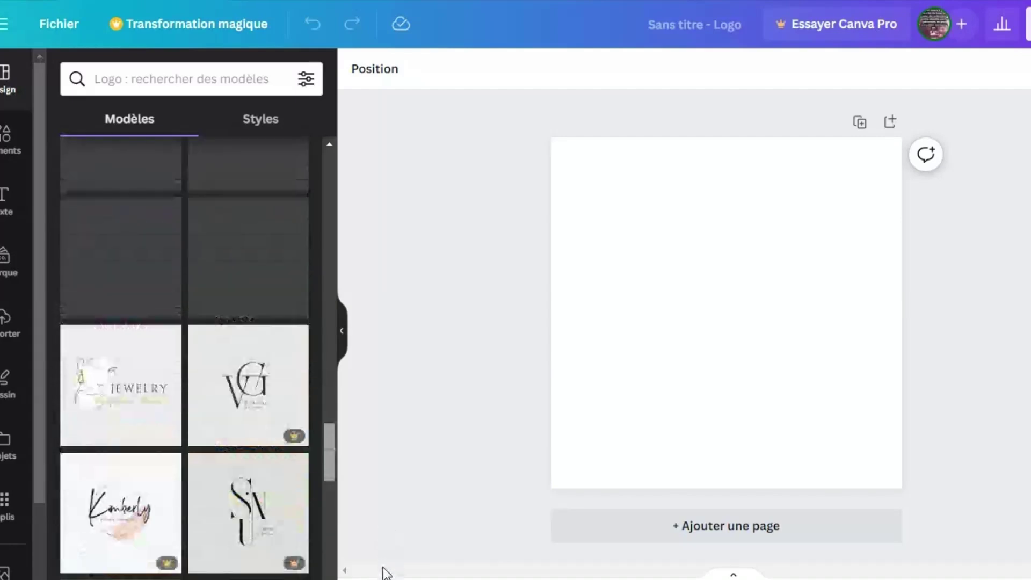
scroll(370, 457, "up", 10)
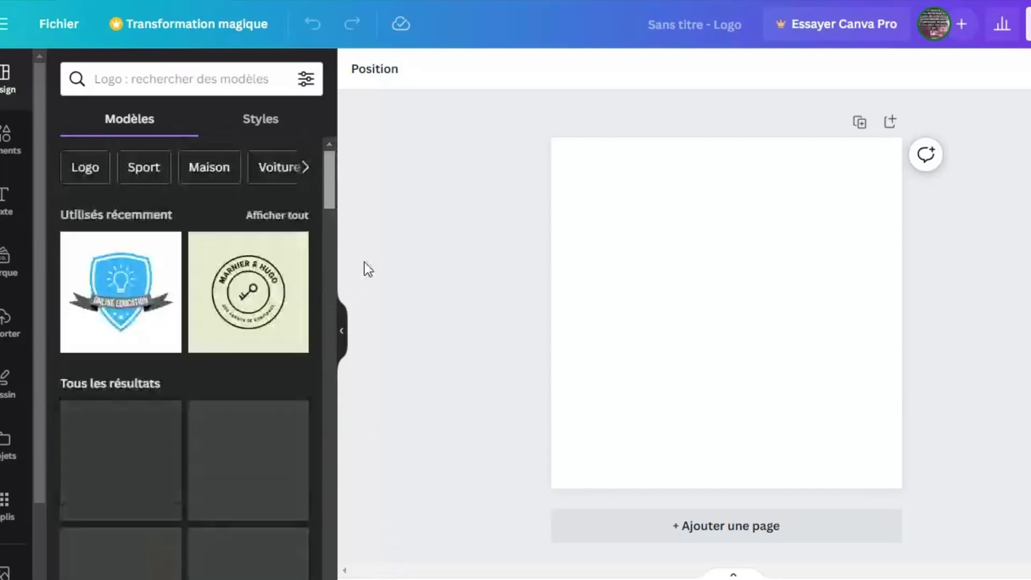
scroll(365, 269, "down", 10)
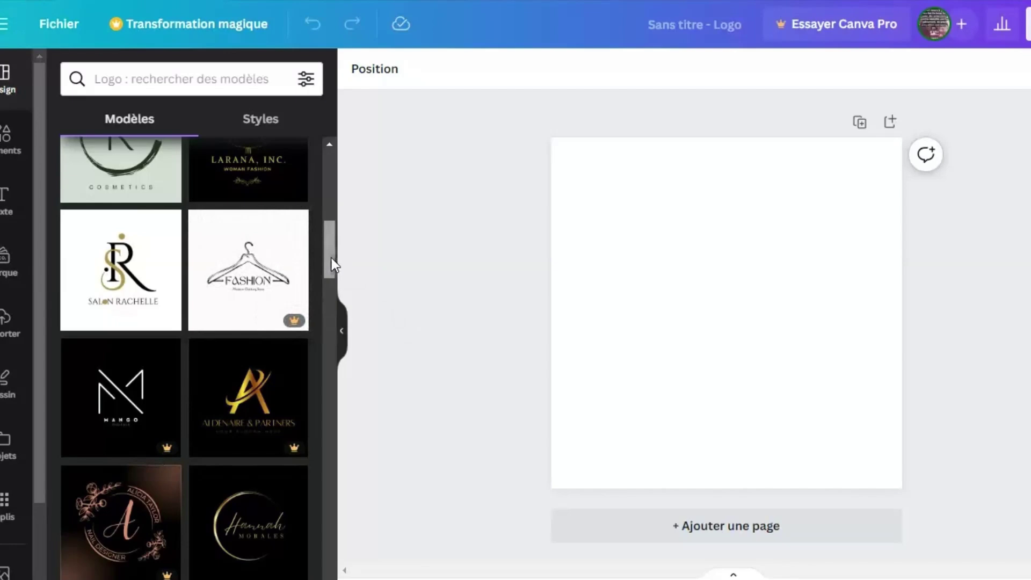
left_click_drag(331, 258, 342, 482)
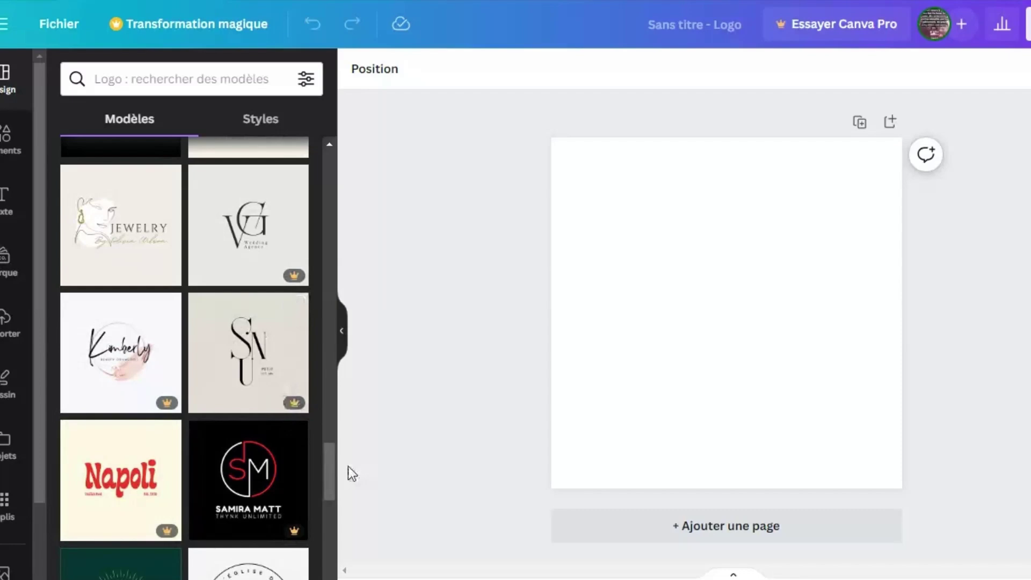
left_click_drag(324, 459, 333, 543)
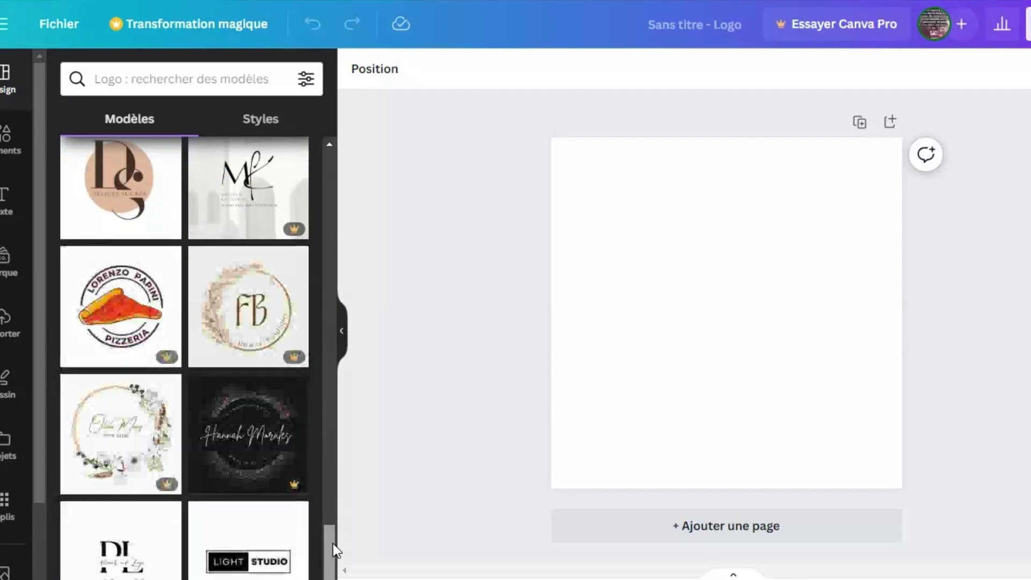
scroll(333, 551, "down", 4)
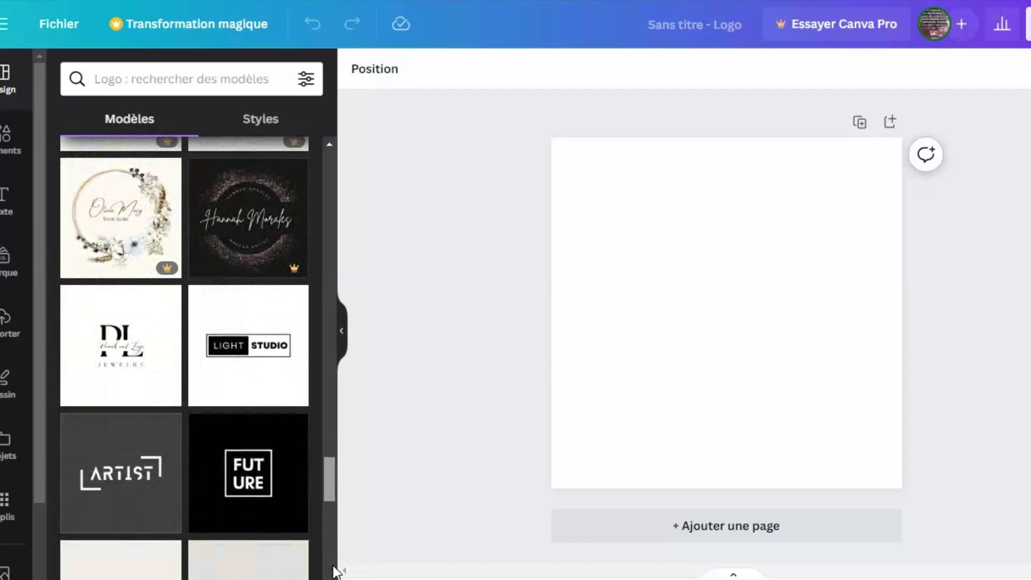
left_click_drag(334, 570, 340, 223)
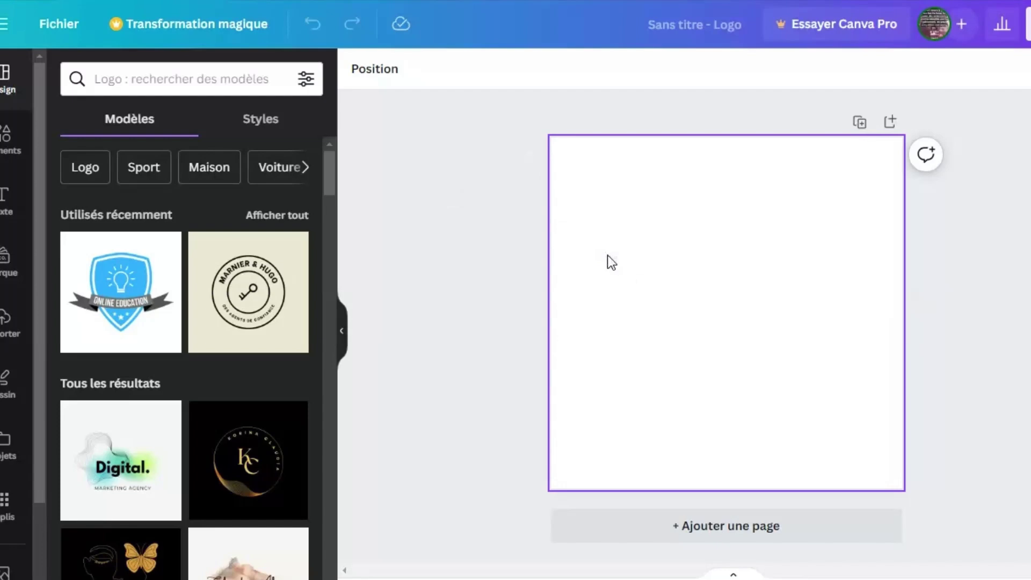
left_click_drag(329, 172, 348, 510)
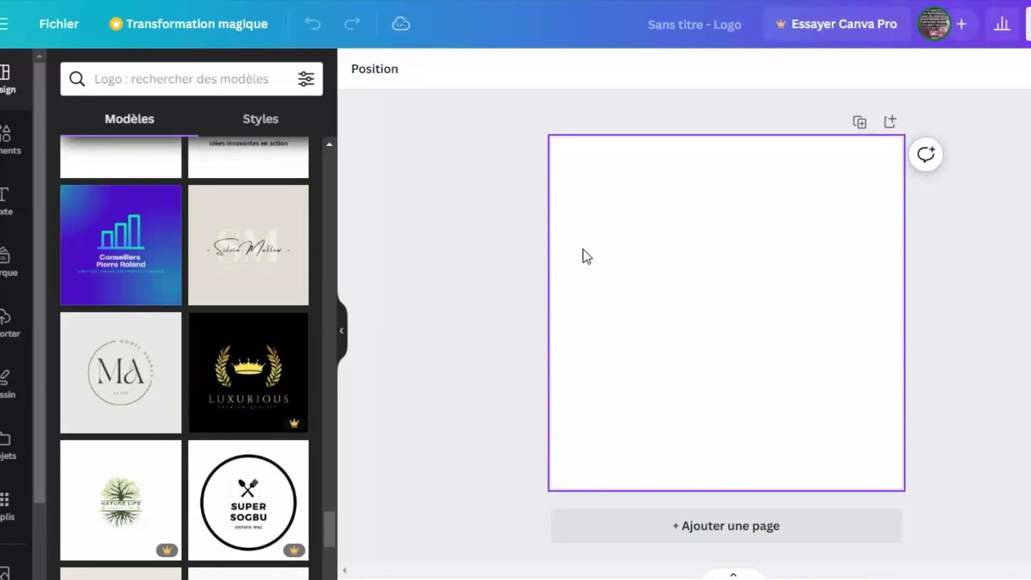
- Search the design elements for "chapeau de diplome"
left_click(585, 256)
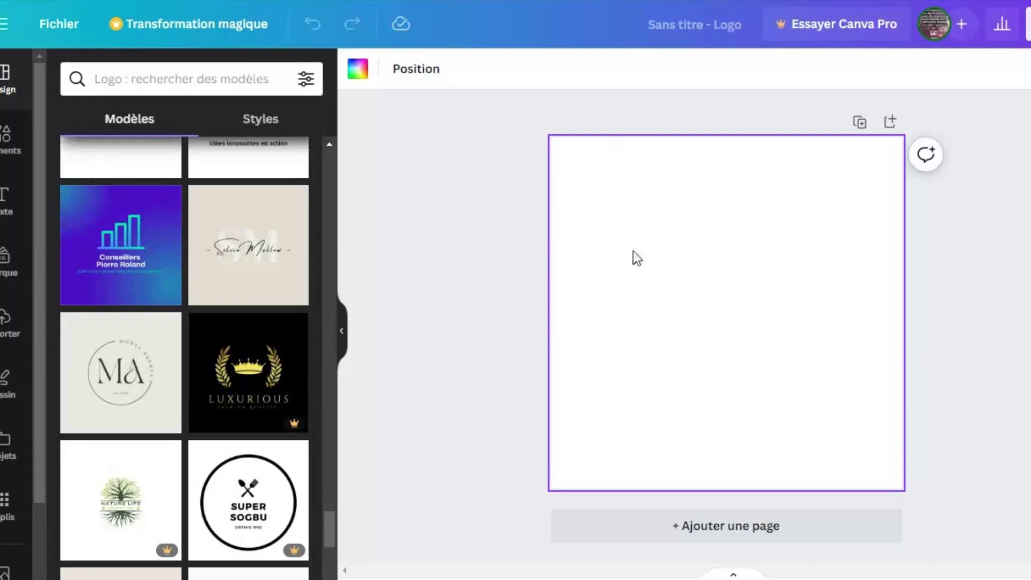
left_click(4, 141)
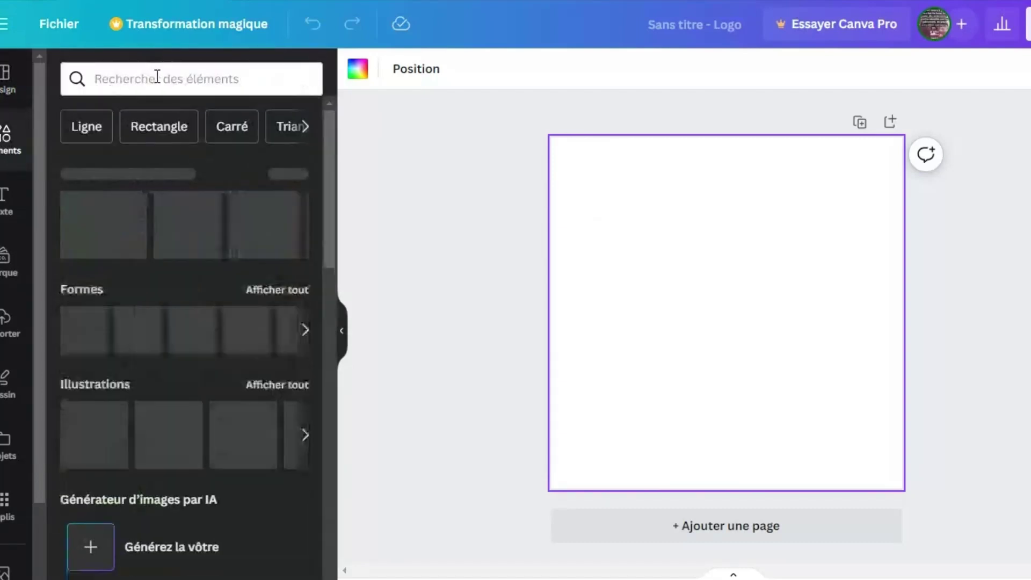
left_click(153, 79)
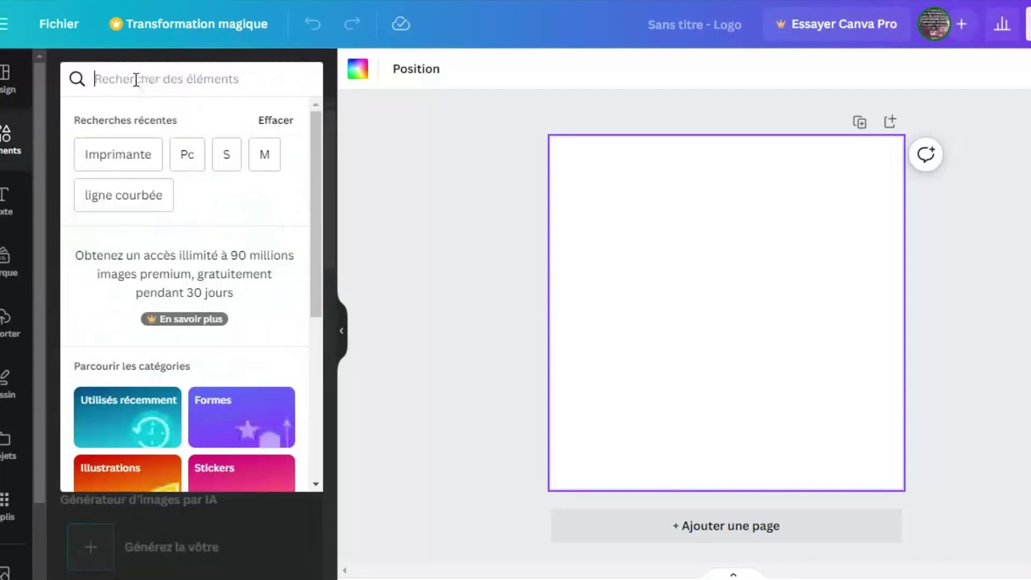
left_click(110, 74)
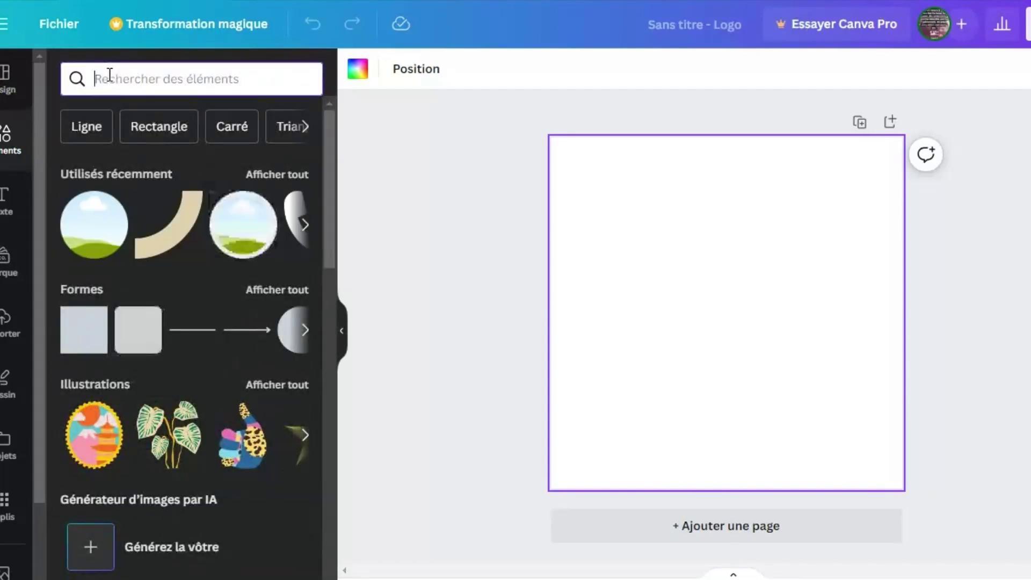
type("cha")
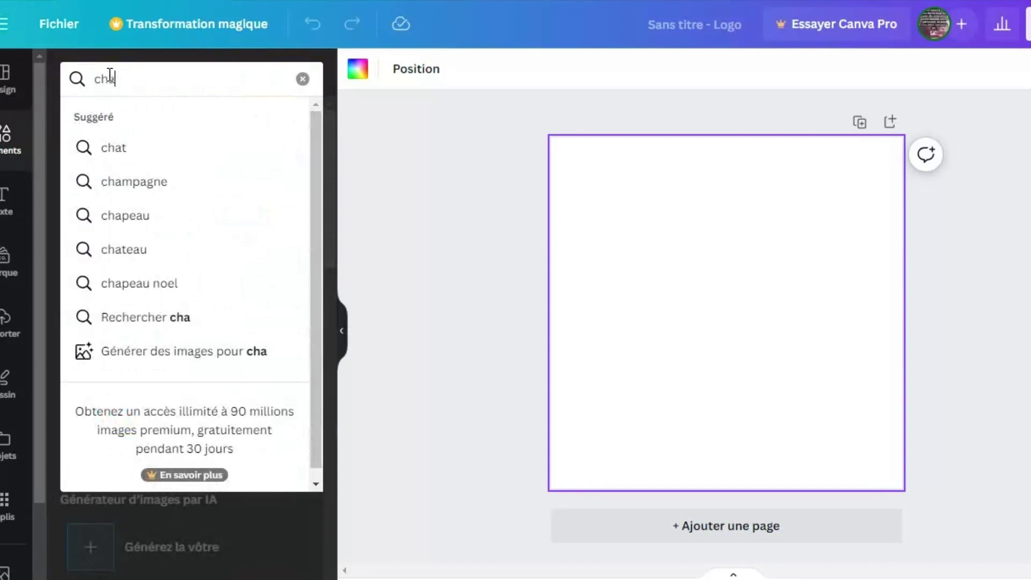
type("h")
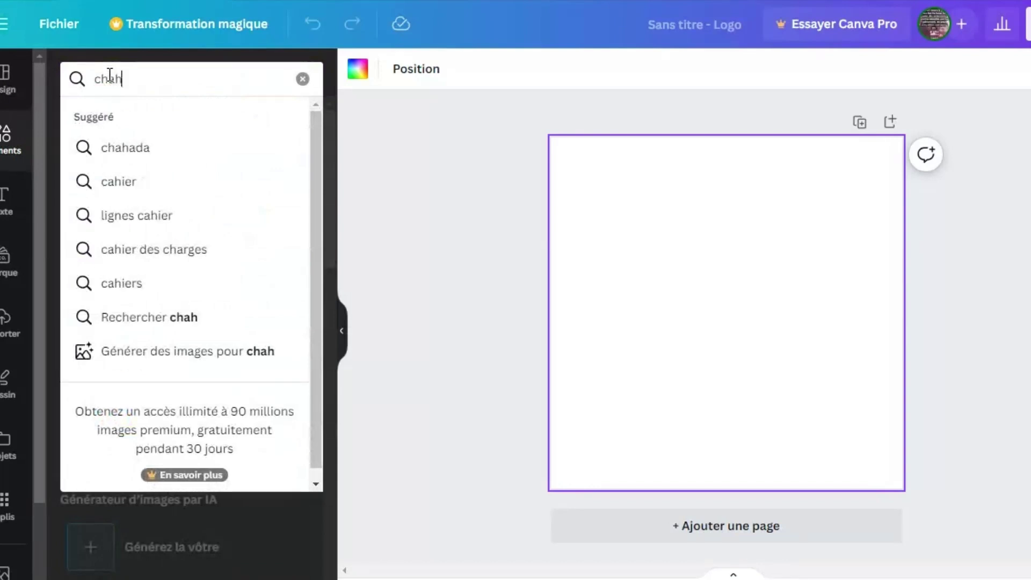
key("BackSpace")
type("peau")
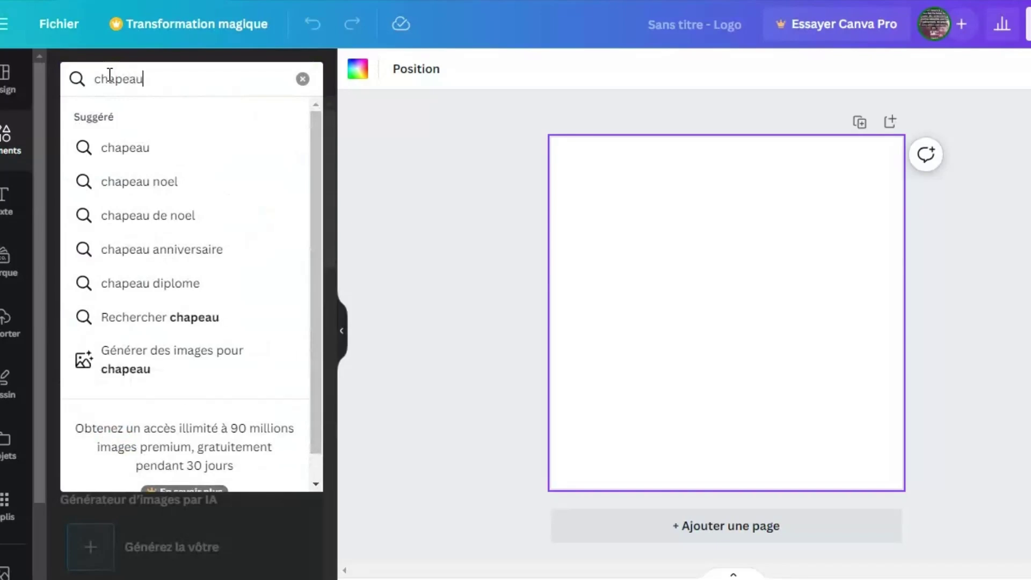
type(" d")
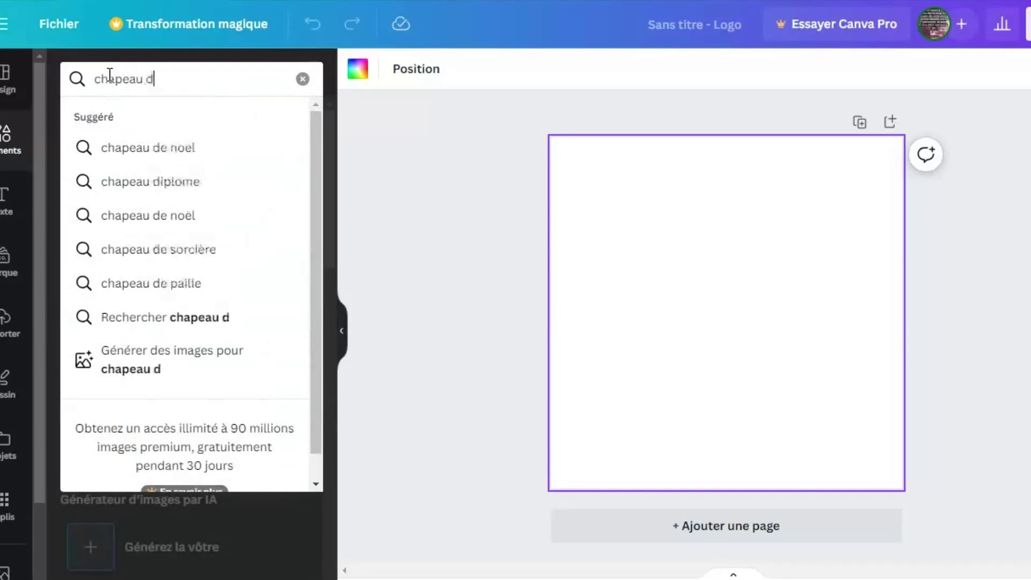
type("e diplo")
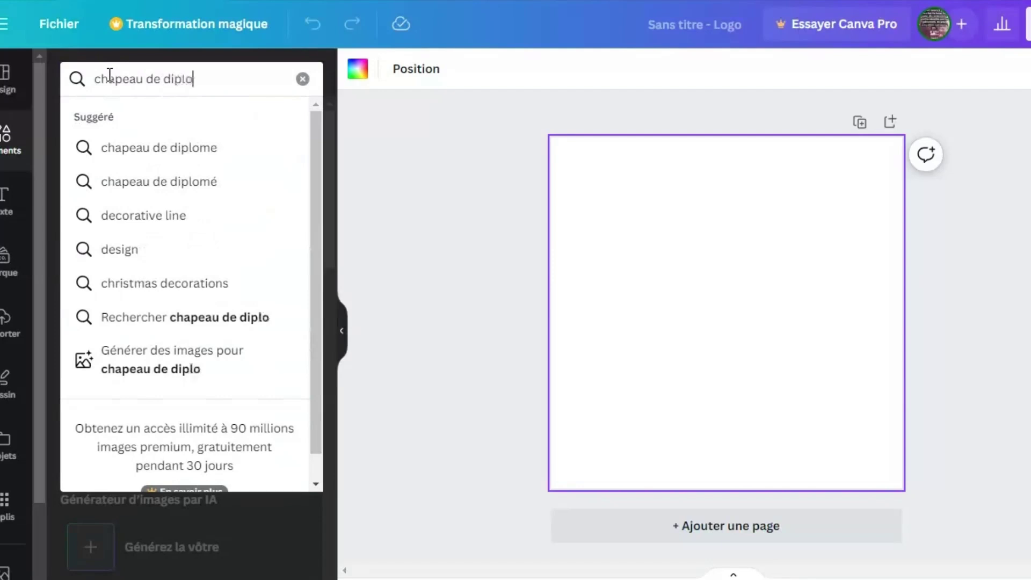
type("me")
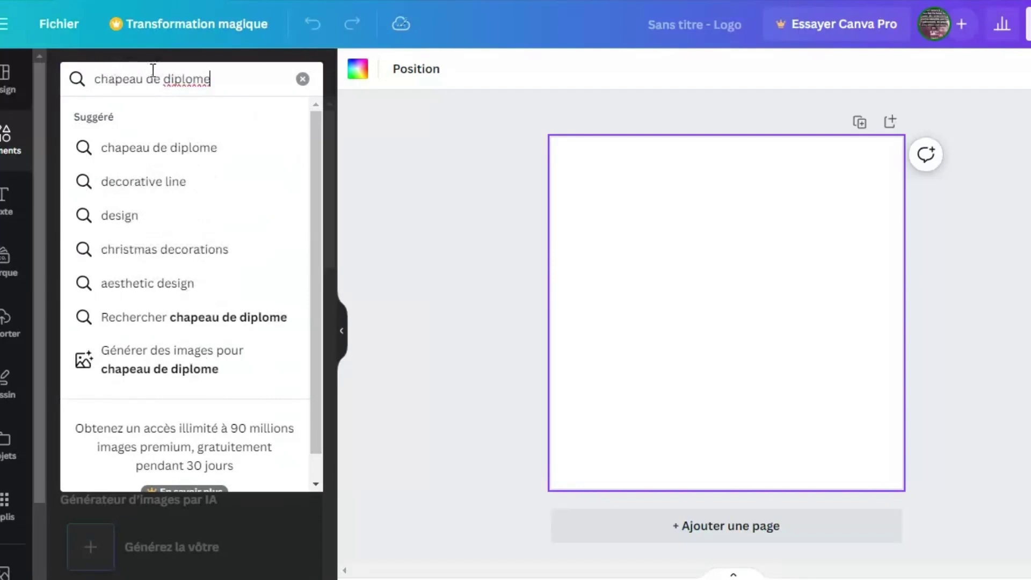
key("Escape")
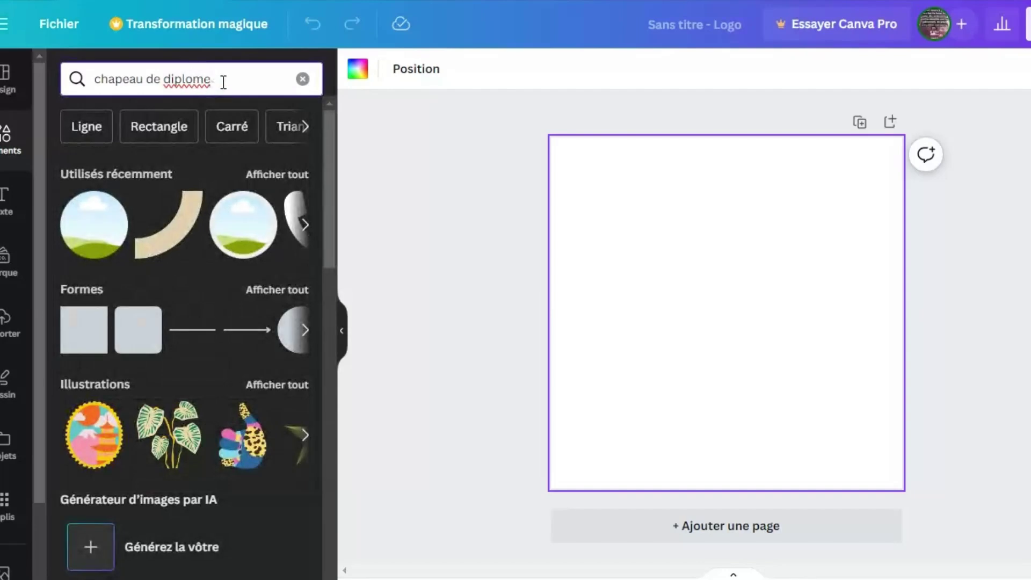
key("Return")
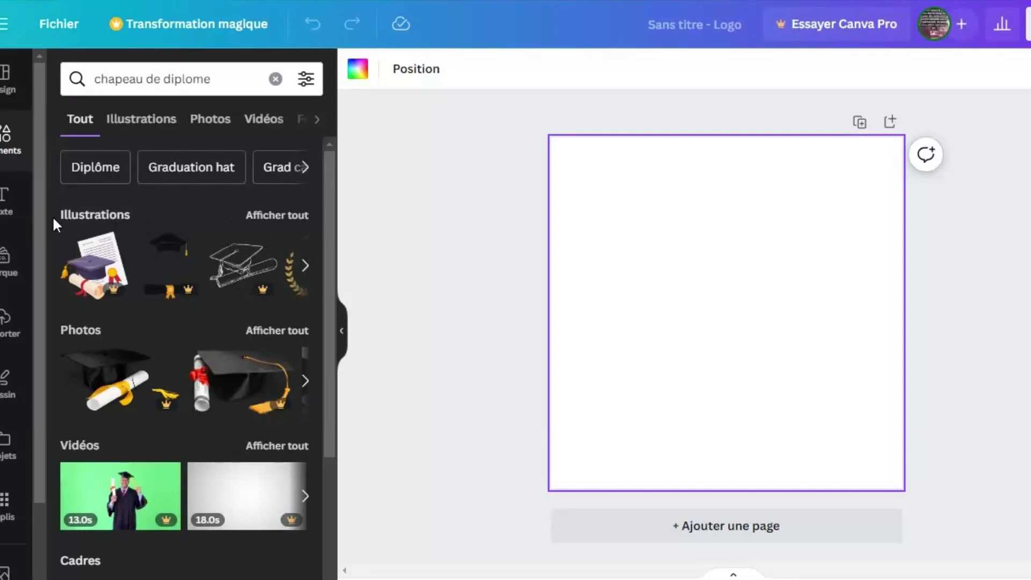
- Browse all the illustration results and add the blue graduation cap with the rolled diploma to the page
left_click(305, 268)
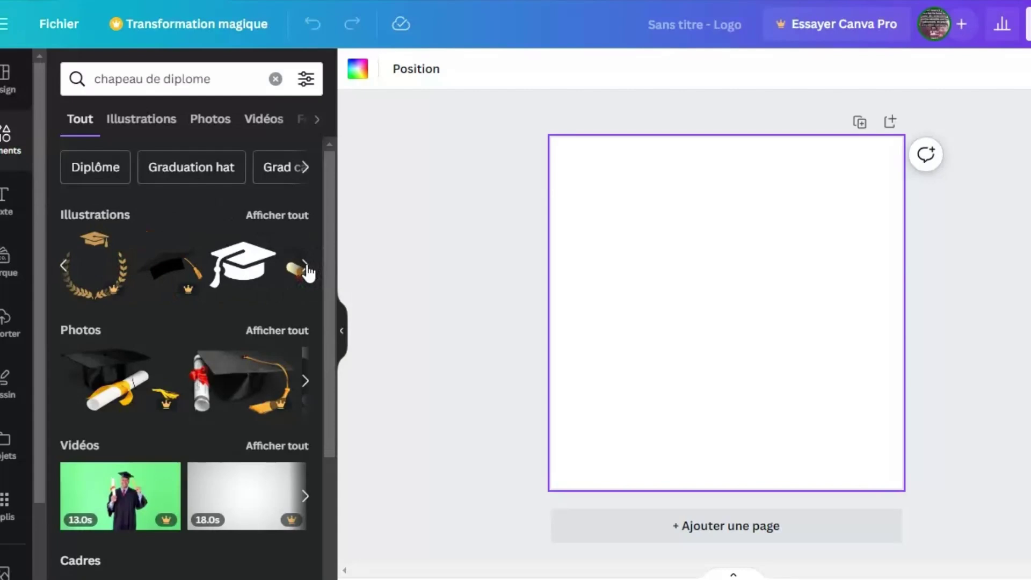
left_click(305, 266)
left_click(299, 217)
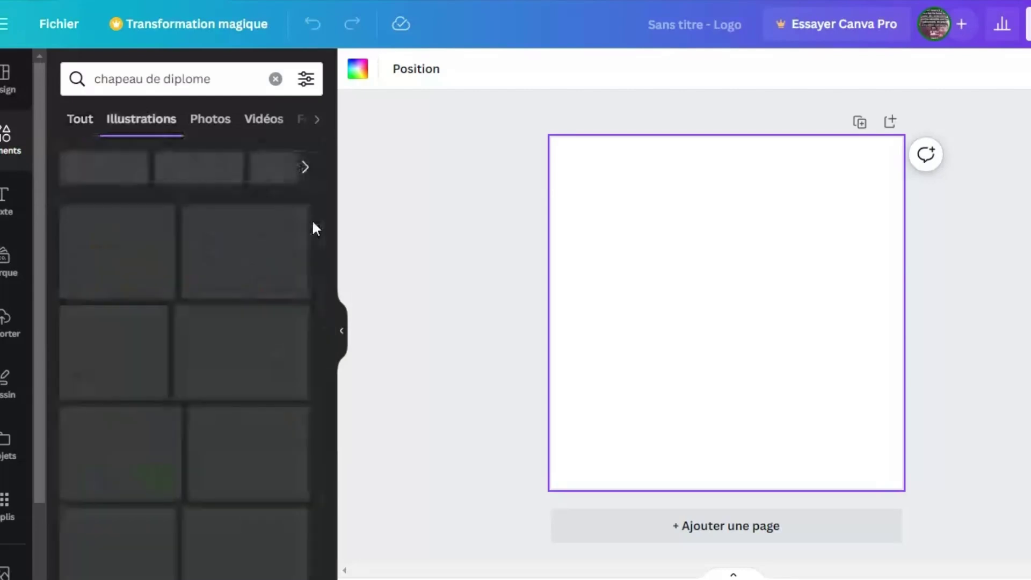
left_click_drag(330, 247, 321, 301)
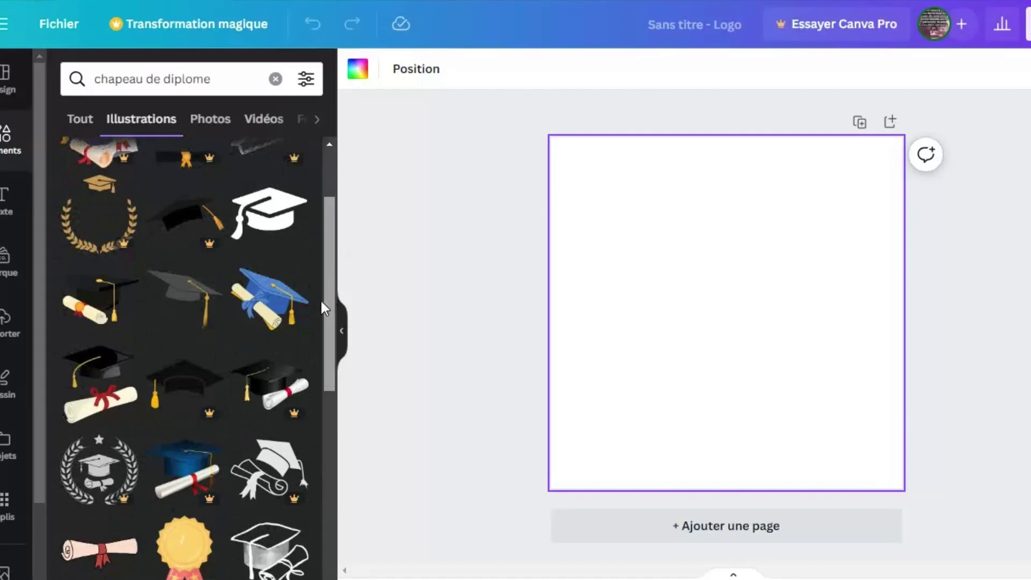
scroll(321, 301, "down", 2)
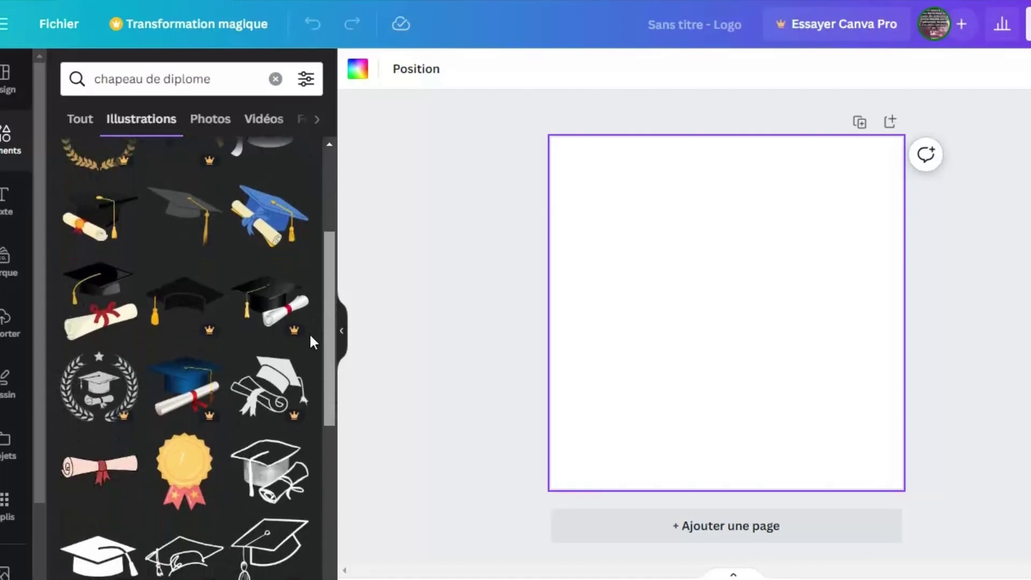
scroll(309, 333, "down", 3)
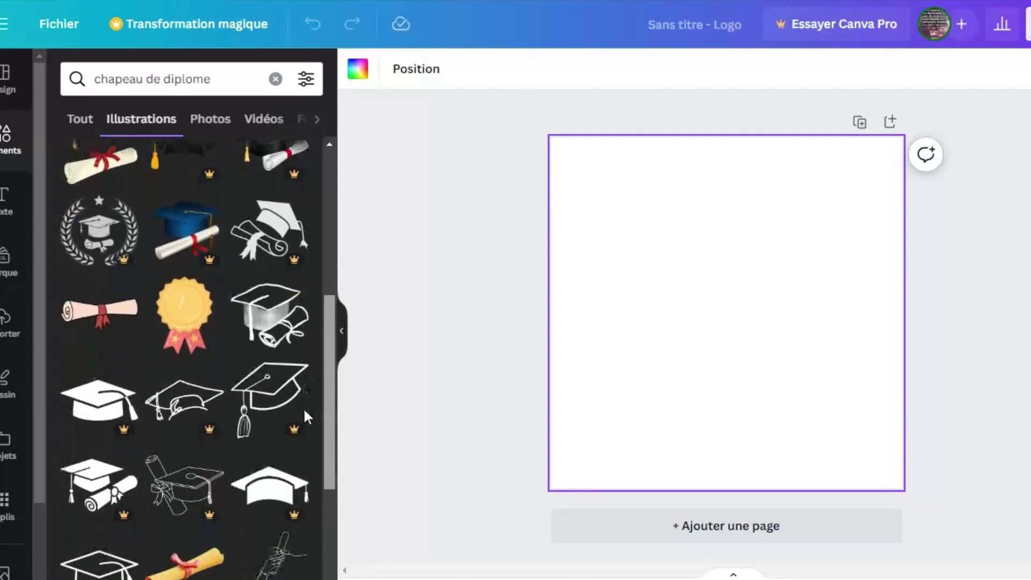
scroll(304, 408, "down", 5)
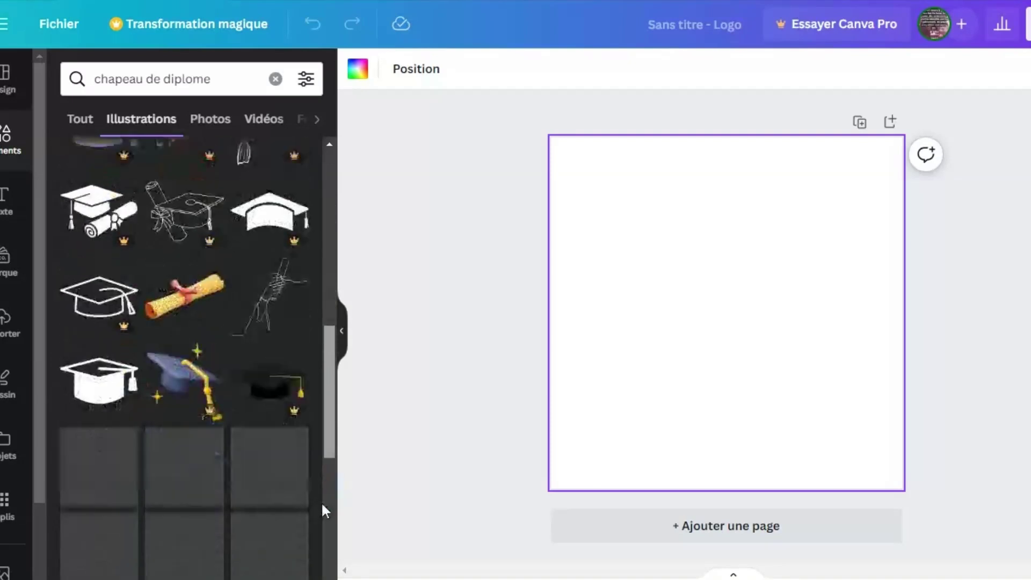
scroll(324, 508, "down", 1)
left_click_drag(331, 373, 331, 277)
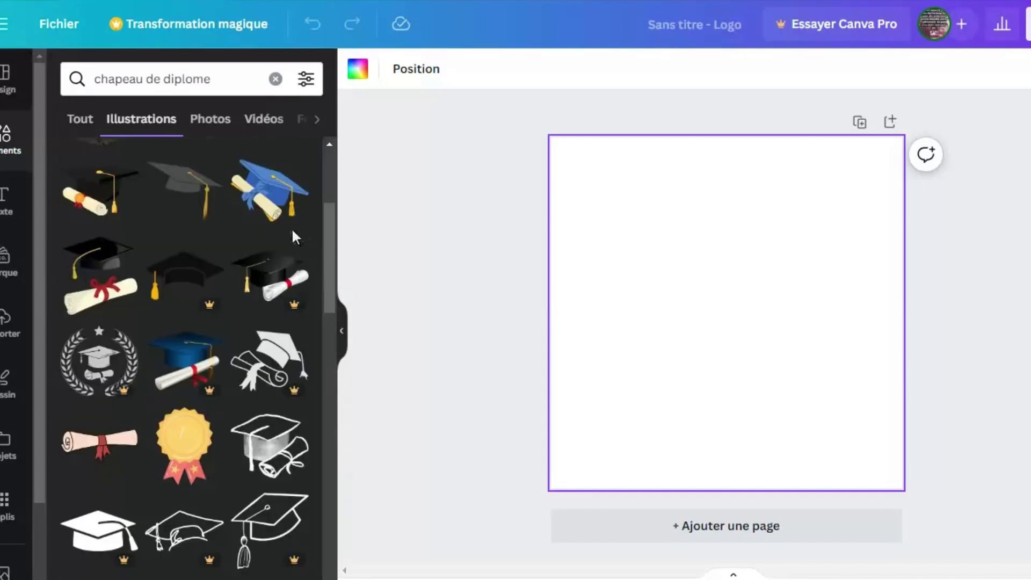
left_click(279, 194)
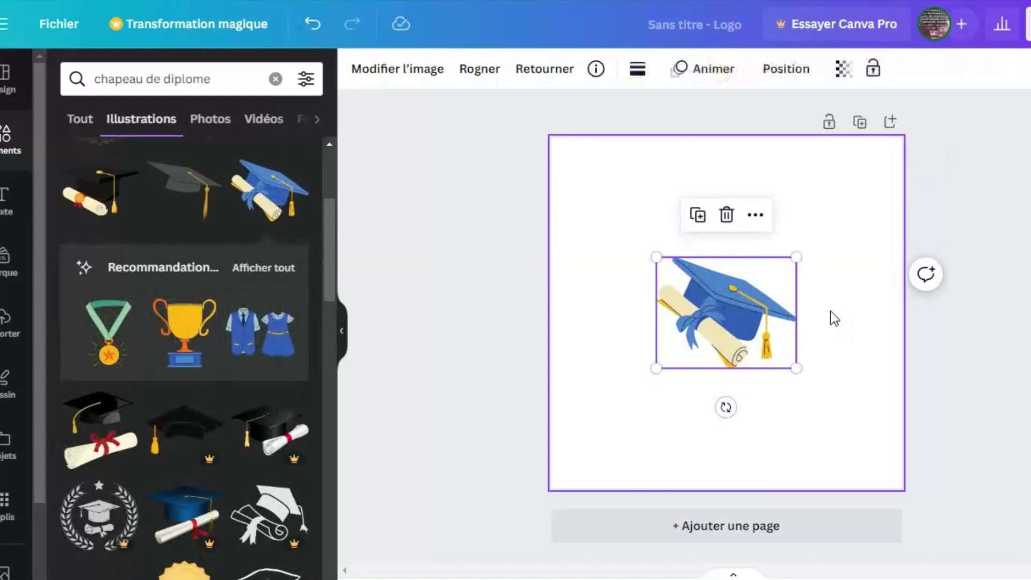
- Shrink the graduation cap illustration and centre it on the page
left_click_drag(796, 368, 762, 320)
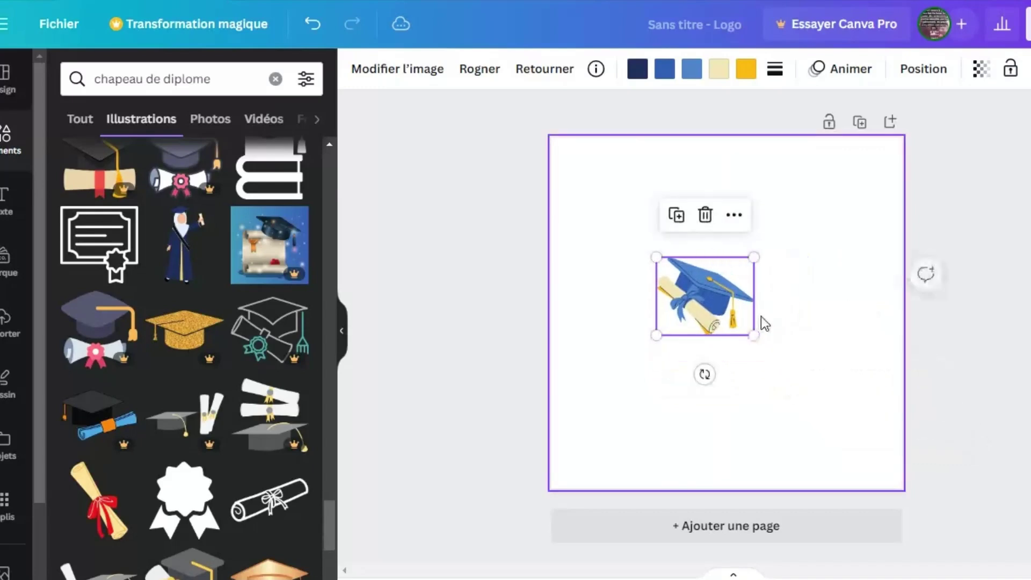
left_click_drag(703, 296, 726, 305)
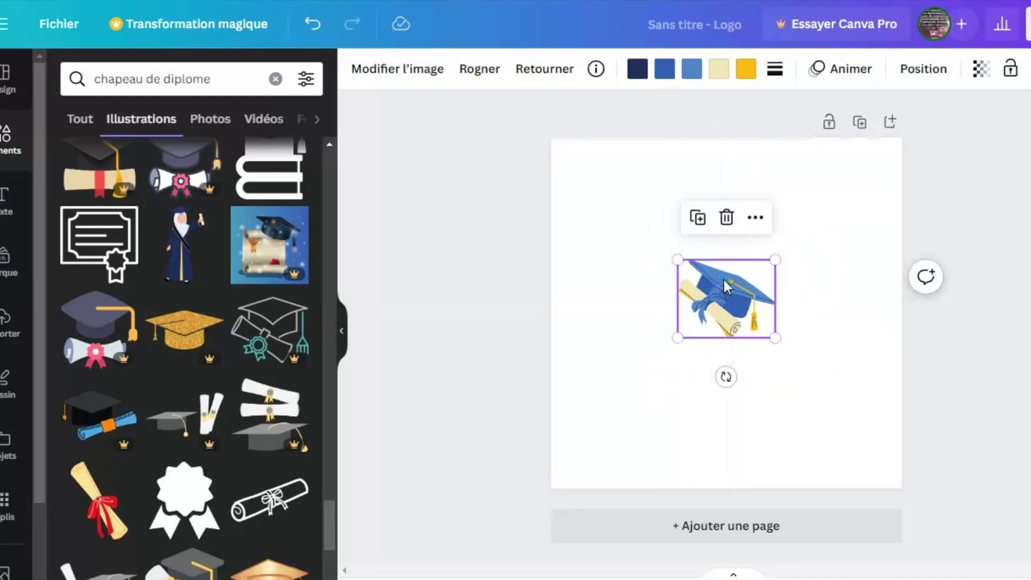
left_click(798, 297)
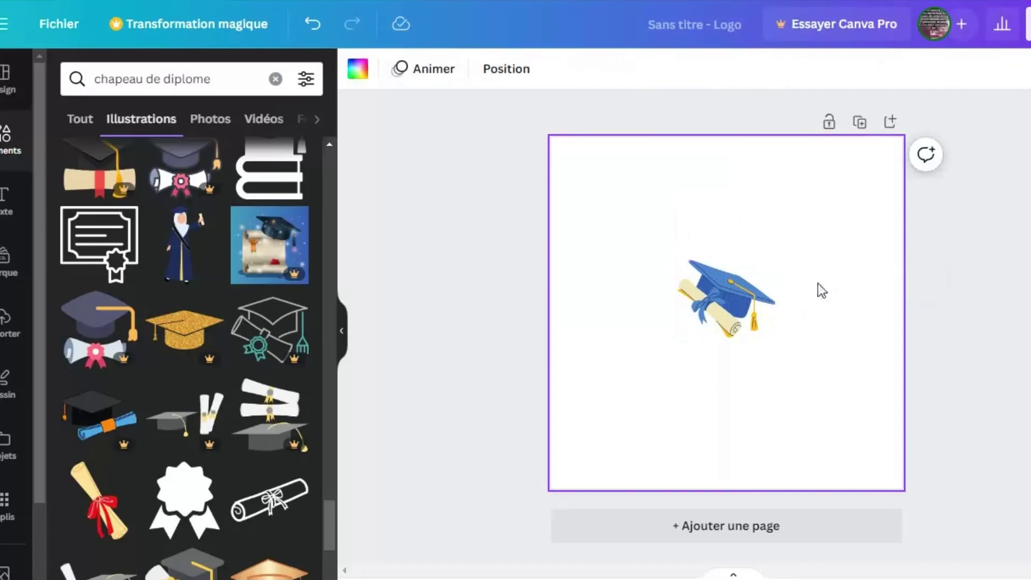
- Recolour the medium blue and light blue parts of the graduation cap illustration in black
left_click(718, 291)
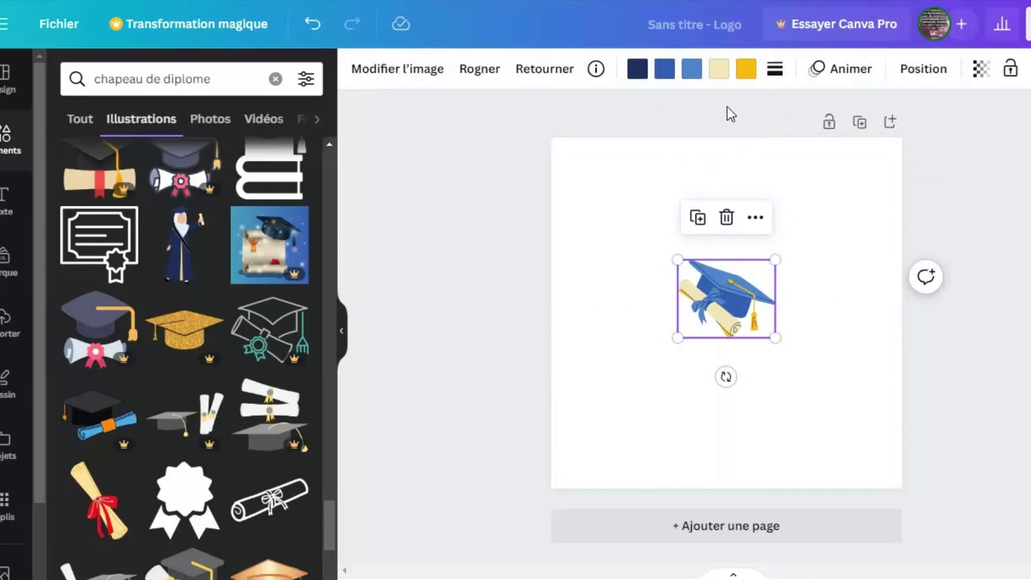
left_click(665, 70)
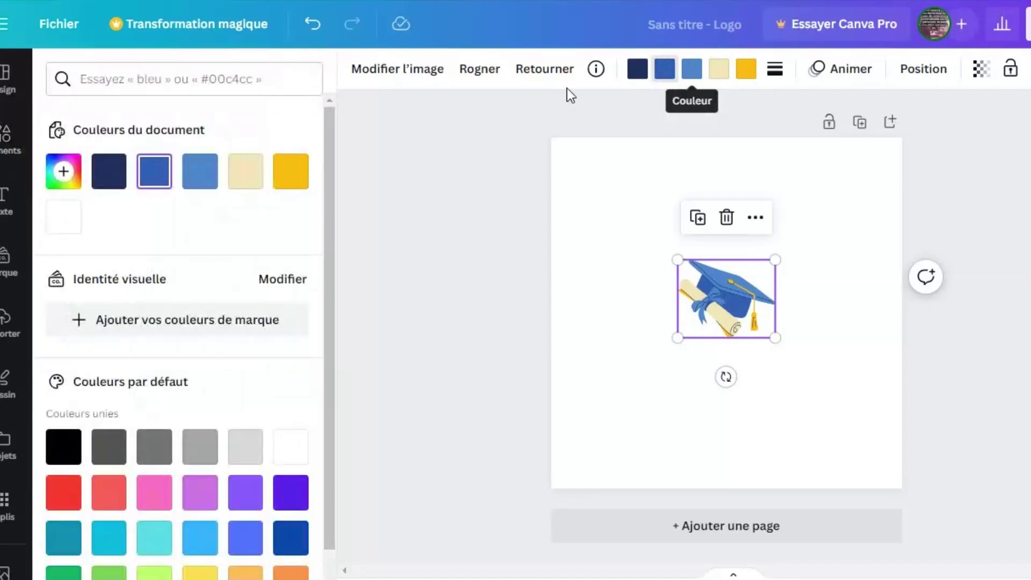
left_click(63, 448)
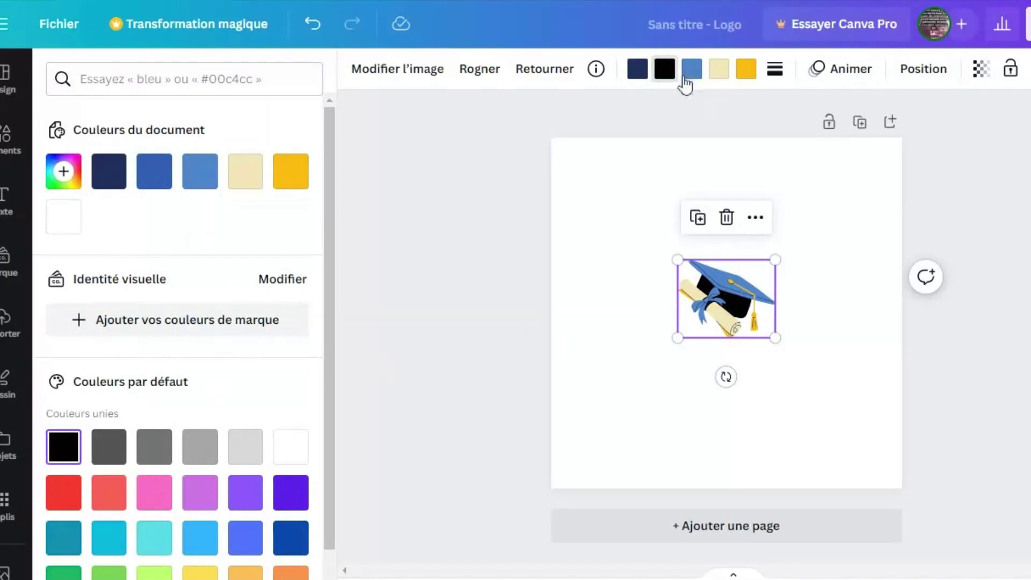
left_click(692, 70)
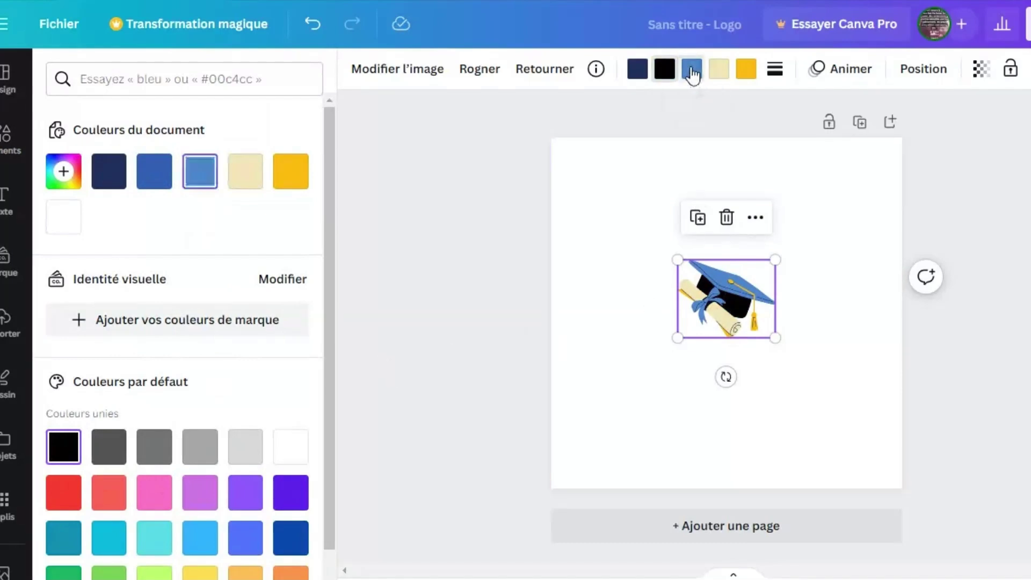
left_click(65, 451)
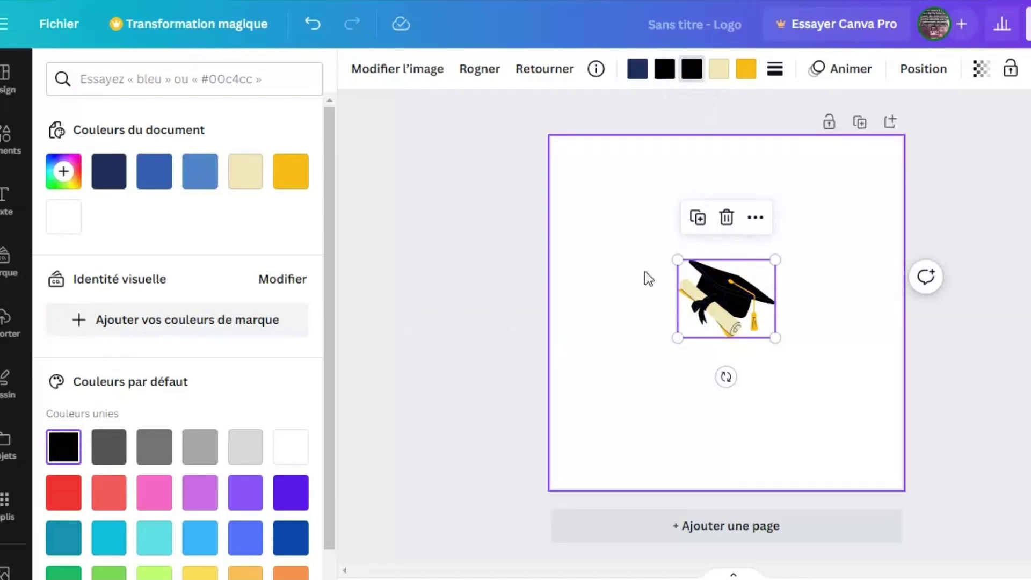
left_click(663, 78)
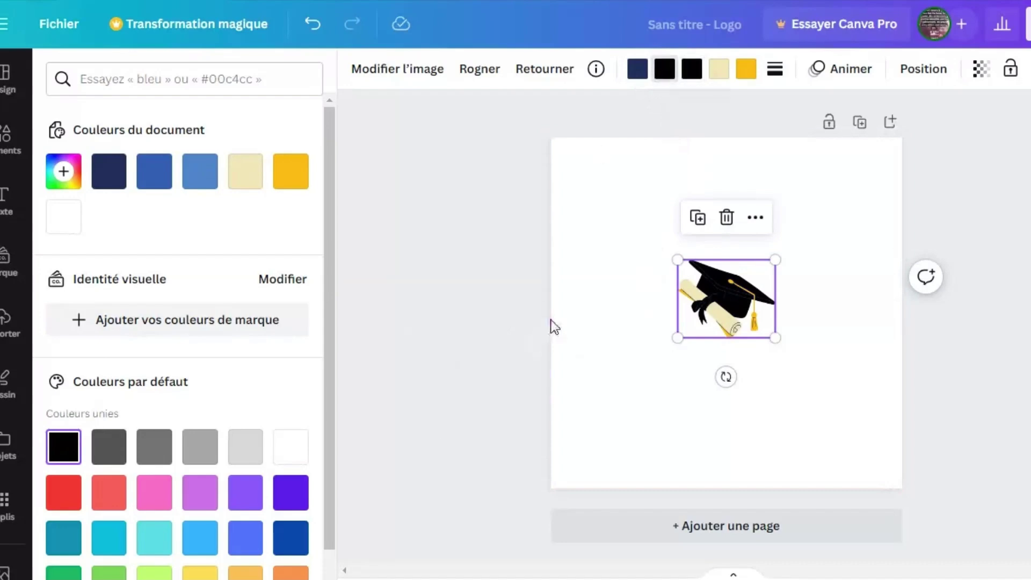
left_click(681, 430)
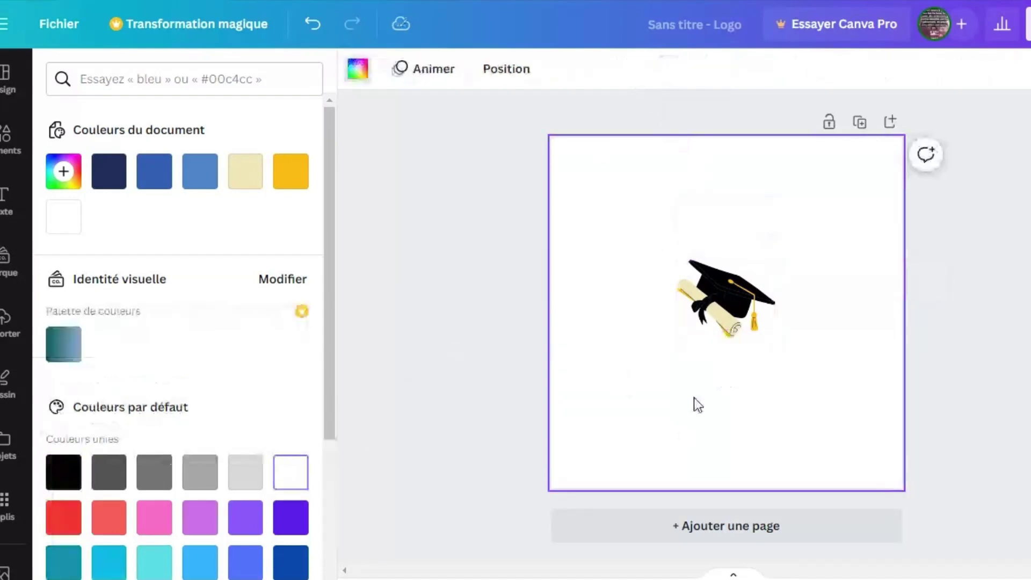
- Try red on the base of the graduation cap, undo and redo the colour change, and undo it again
left_click(739, 287)
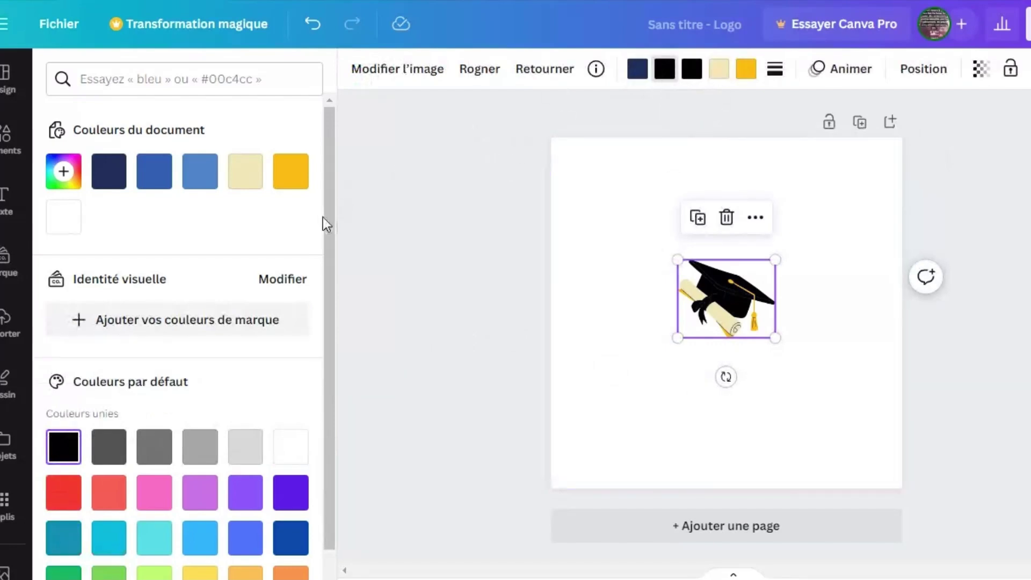
left_click_drag(329, 226, 326, 288)
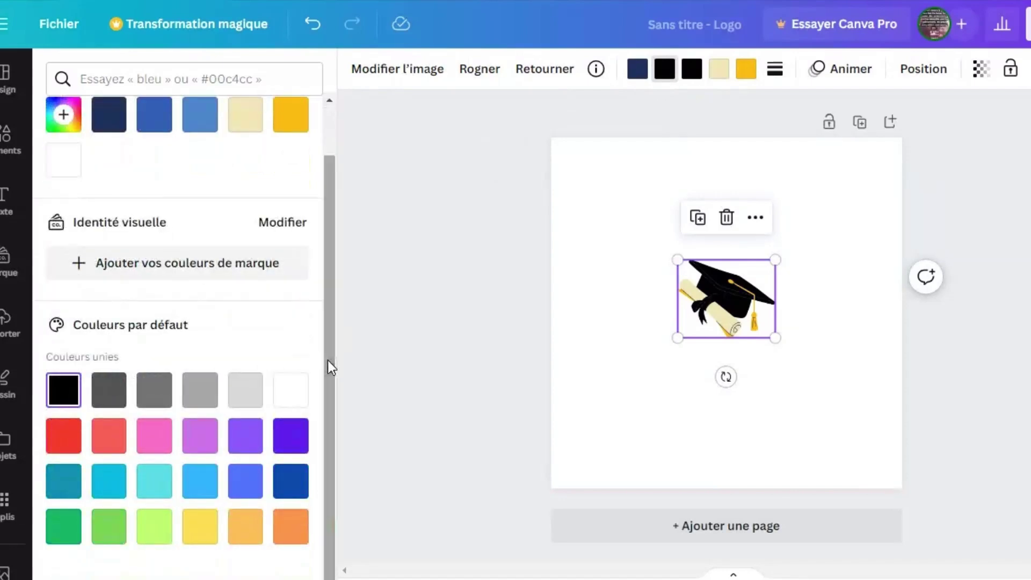
left_click(64, 445)
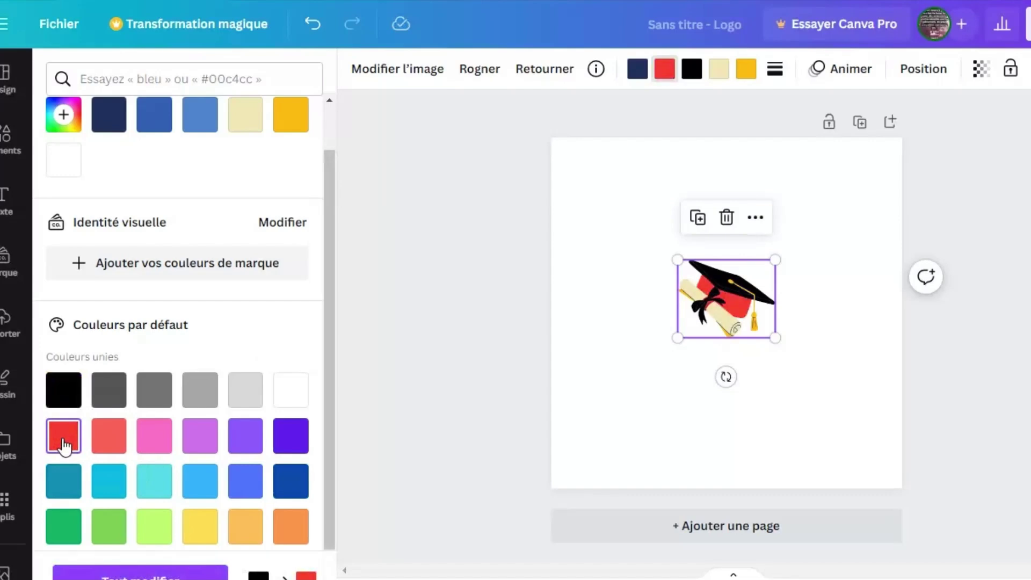
left_click(312, 24)
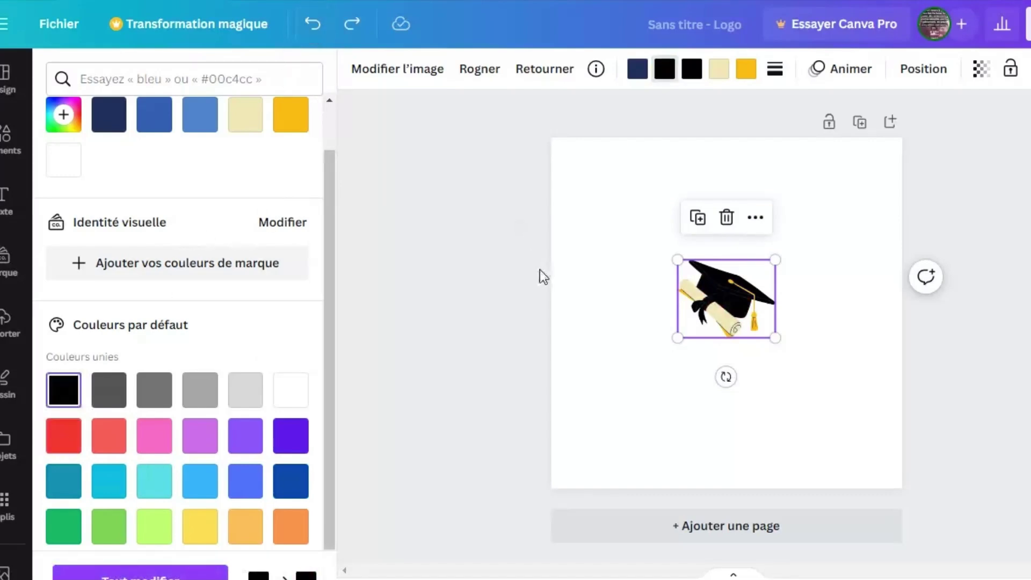
left_click(353, 24)
left_click(313, 25)
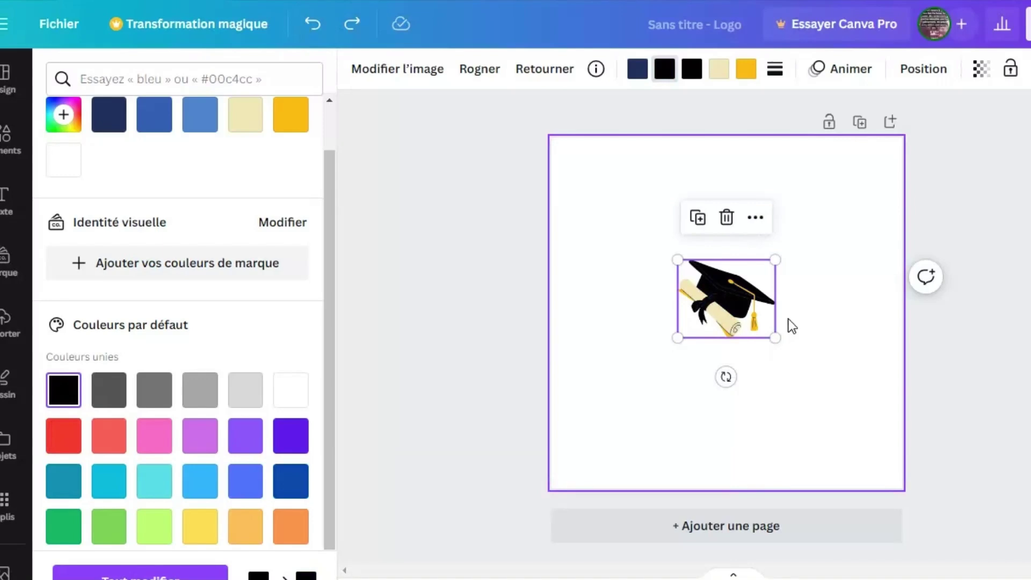
- Replace the graduation cap search with an element search for "Cercle" and show all its illustrations
left_click(797, 281)
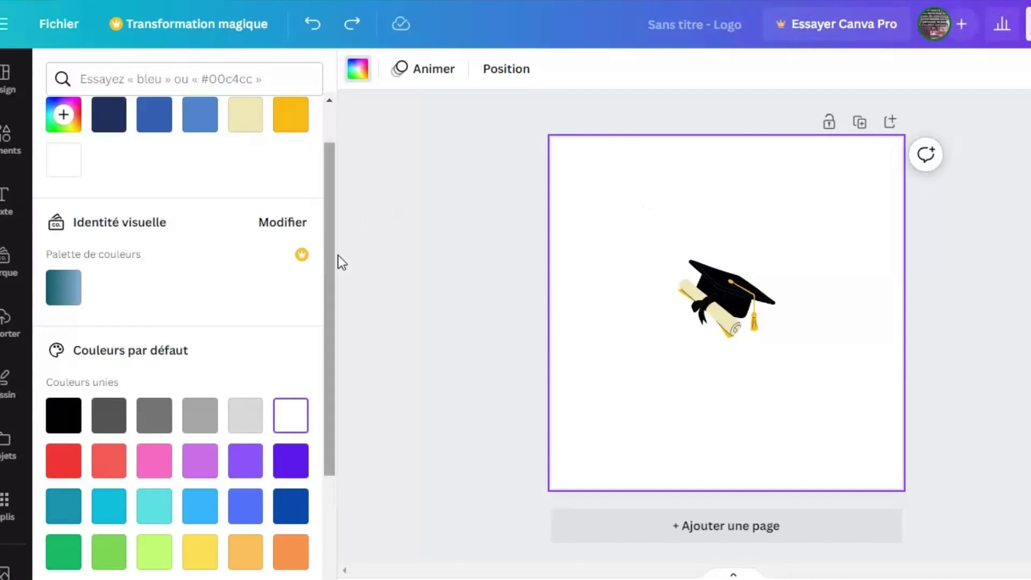
left_click(391, 246)
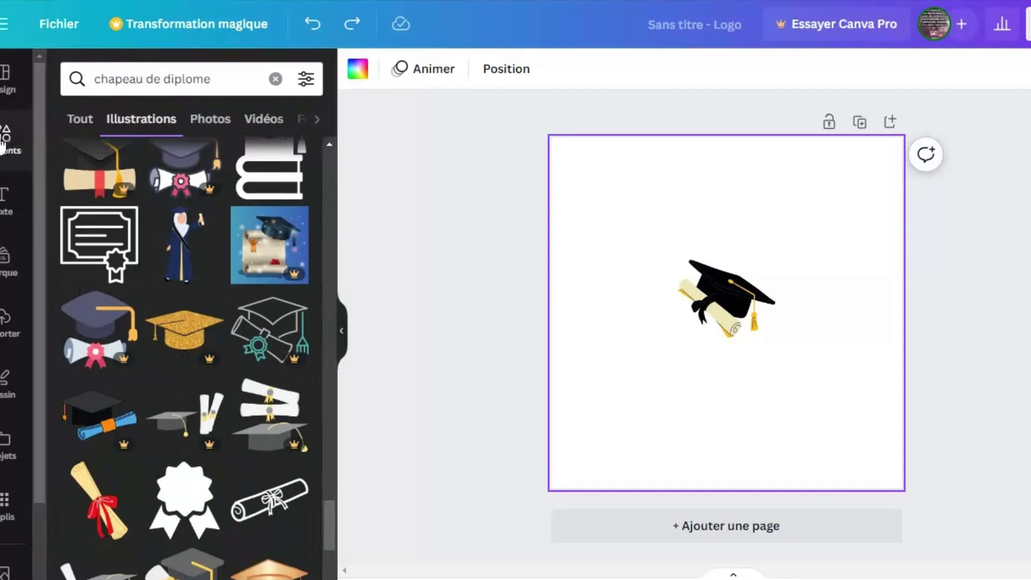
left_click(148, 79)
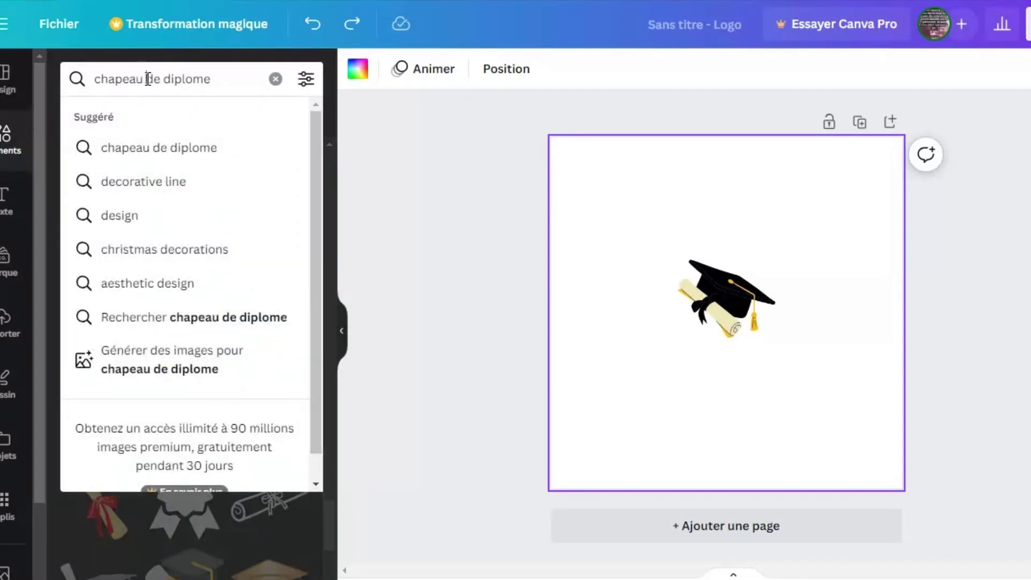
left_click(133, 80)
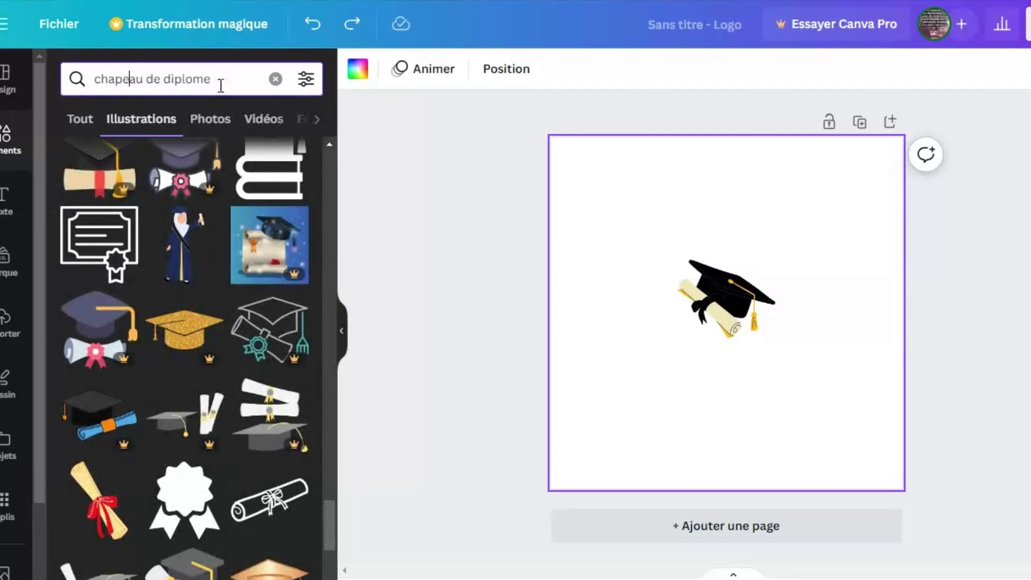
left_click(274, 79)
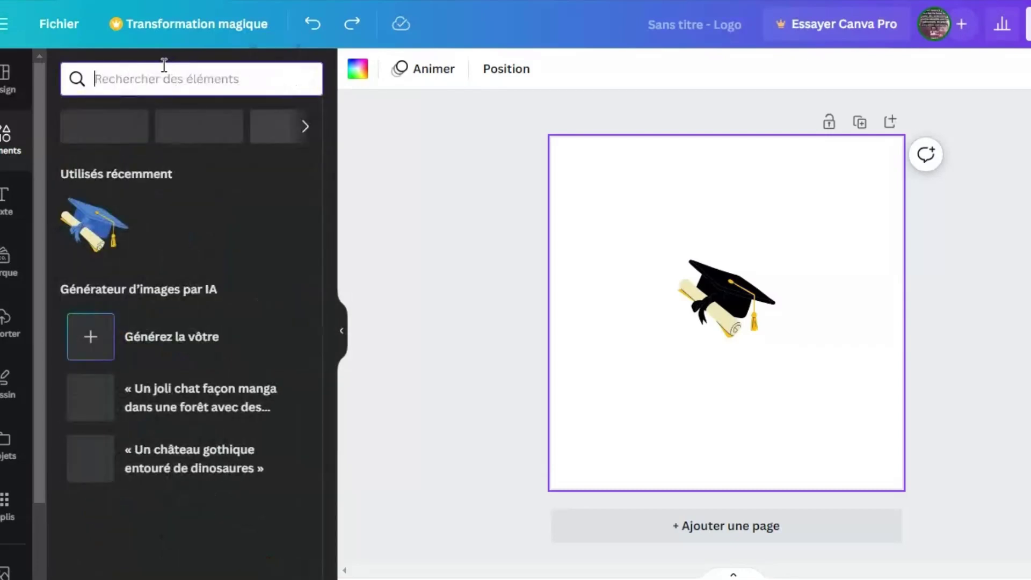
left_click(97, 79)
type("ce")
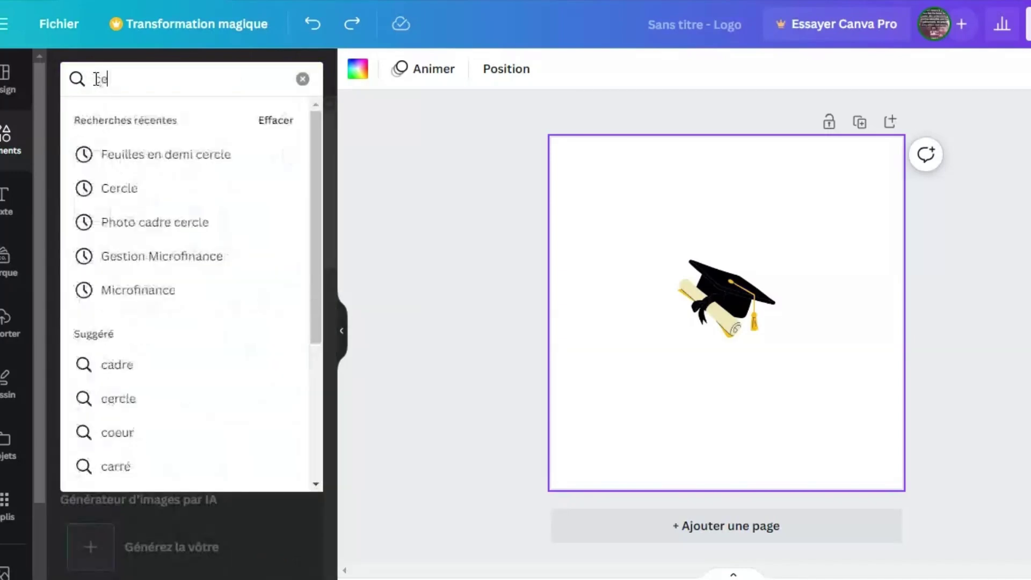
type("rcle")
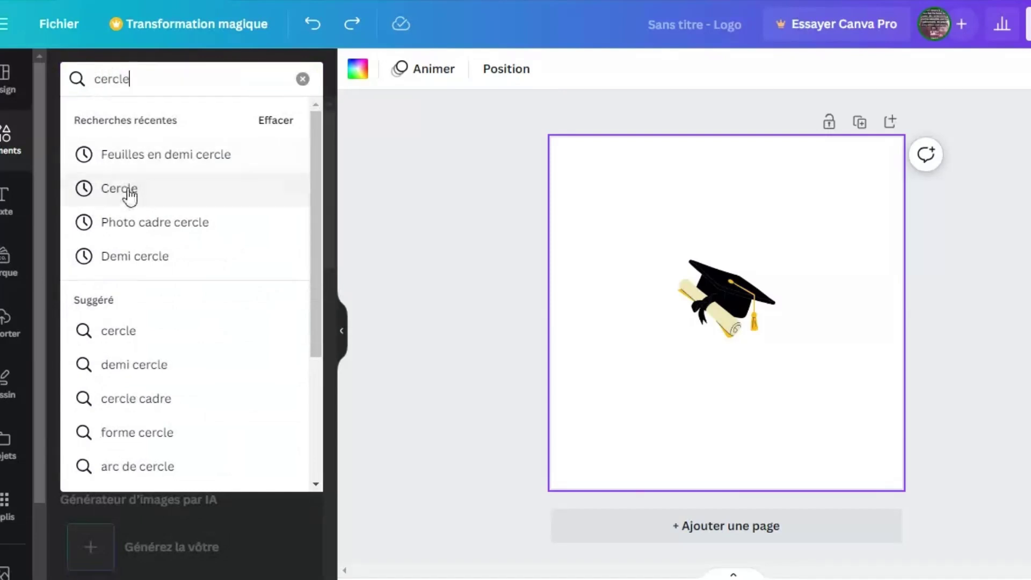
left_click(161, 198)
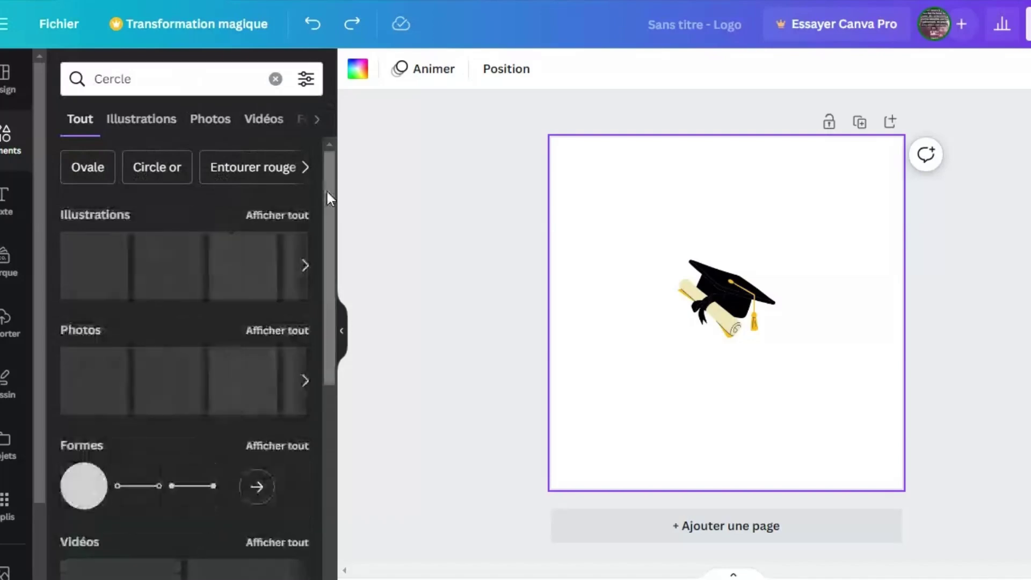
left_click(286, 215)
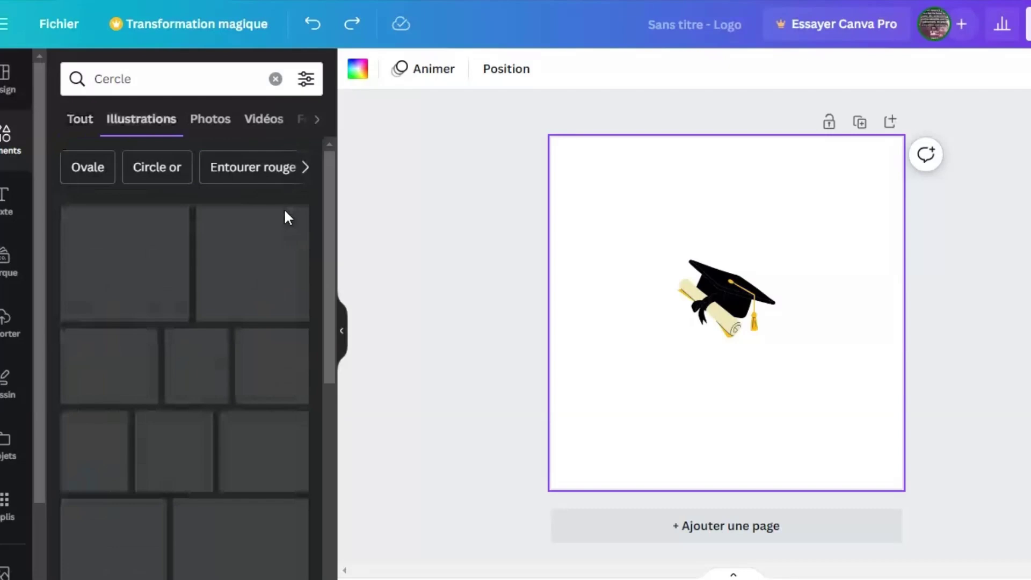
- Add the thin white ring from the circle illustrations and move it up and to the left of the graduation cap
scroll(330, 195, "down", 10)
left_click(294, 318)
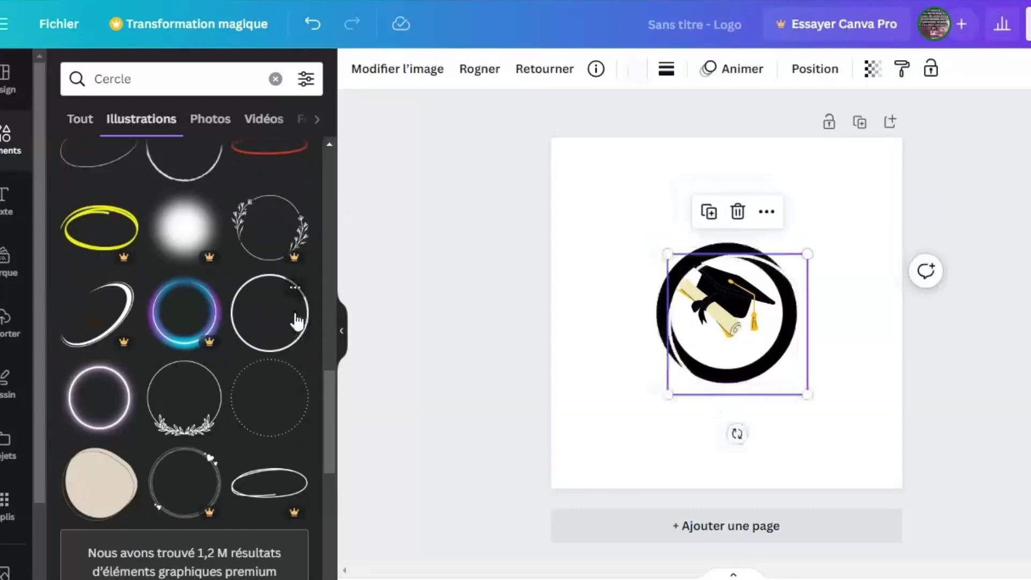
left_click_drag(328, 379, 327, 579)
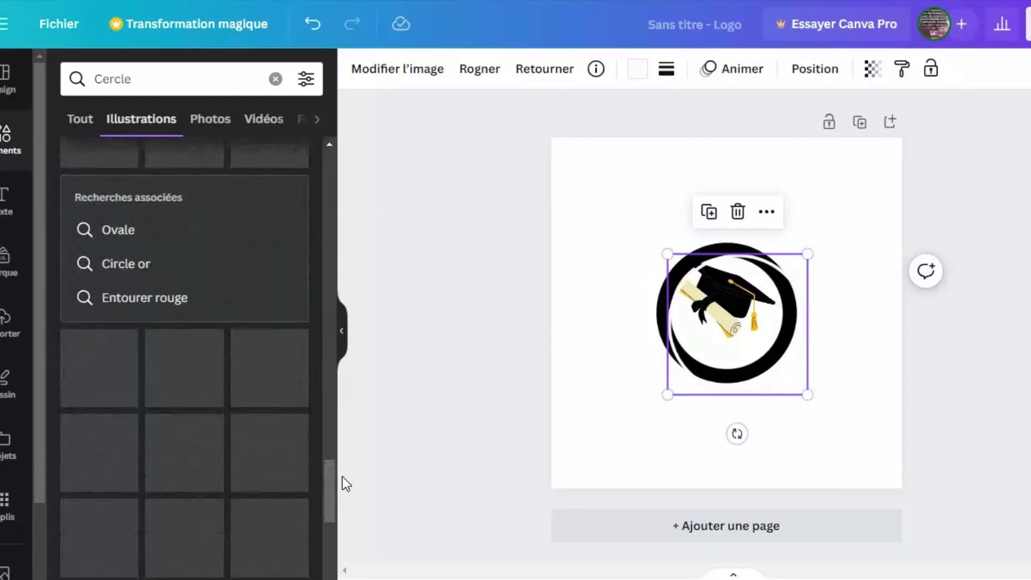
left_click_drag(332, 472, 330, 546)
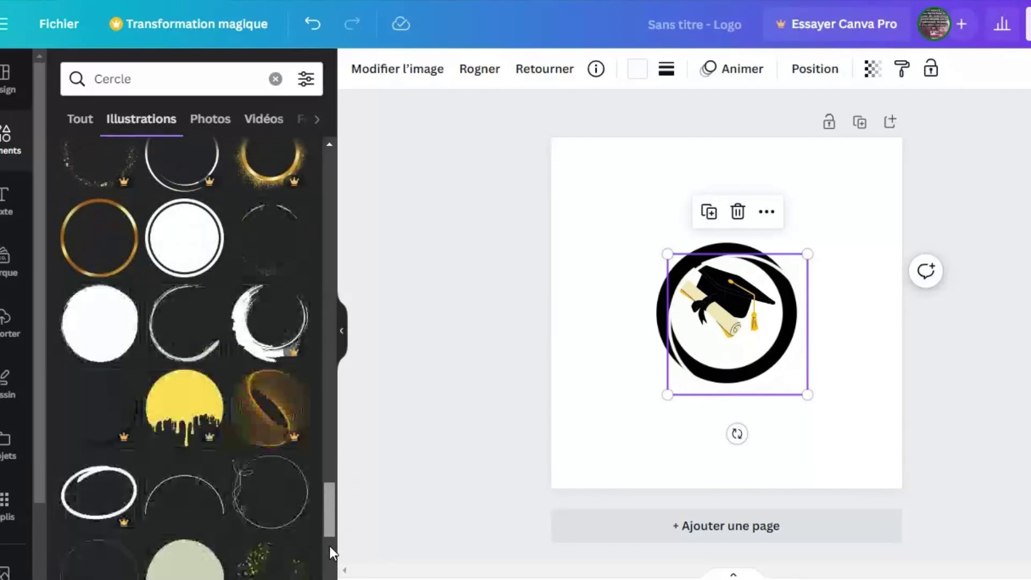
left_click_drag(328, 488, 452, 199)
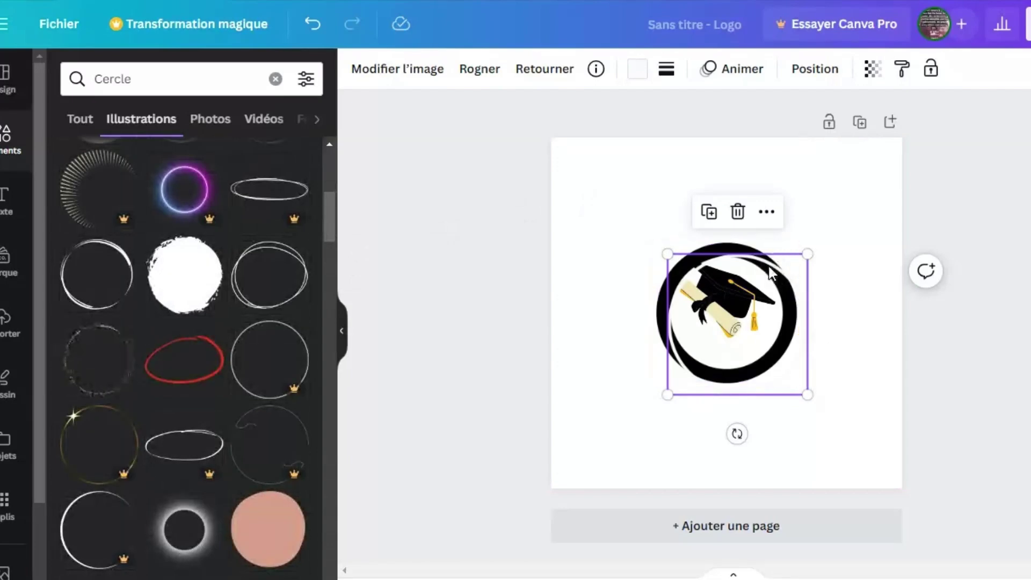
left_click_drag(759, 260, 685, 202)
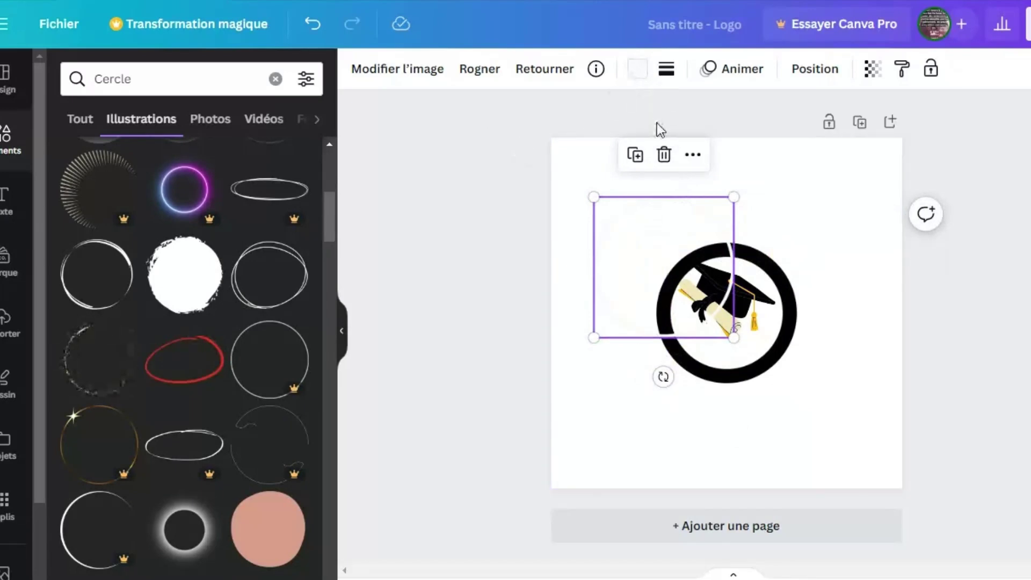
- Try a solid border line on the thin ring and remove it
left_click(667, 71)
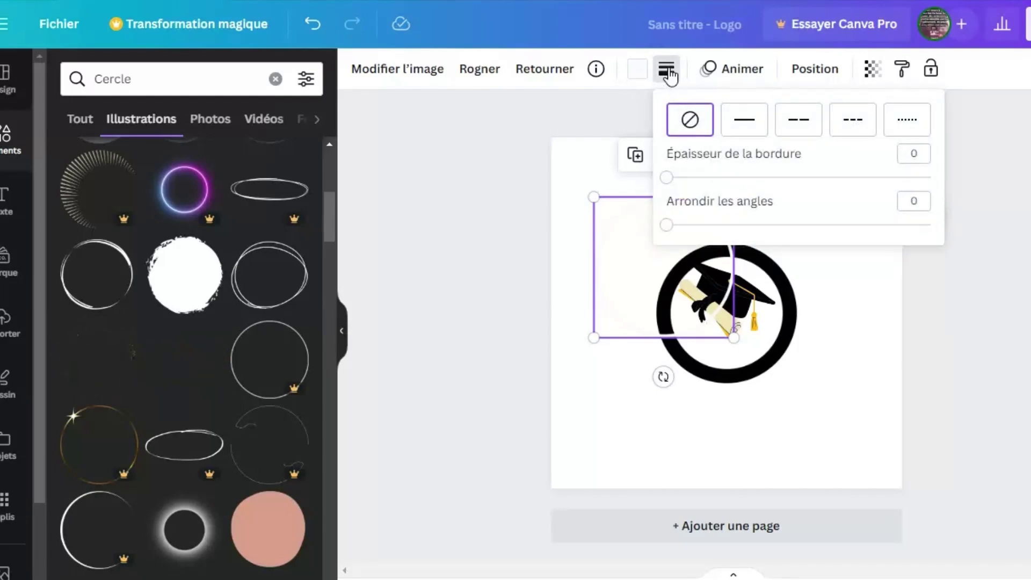
left_click(744, 121)
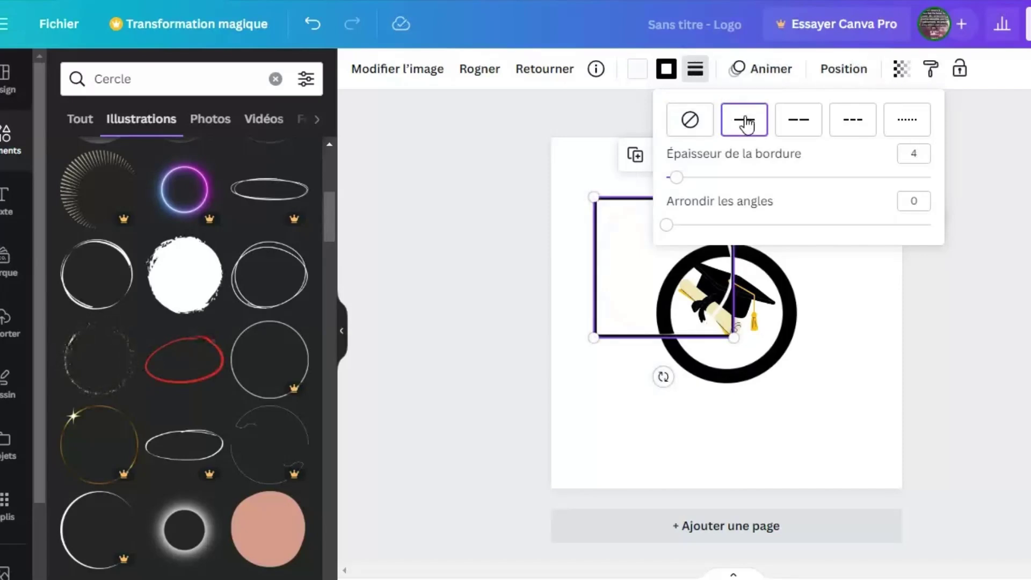
left_click(689, 119)
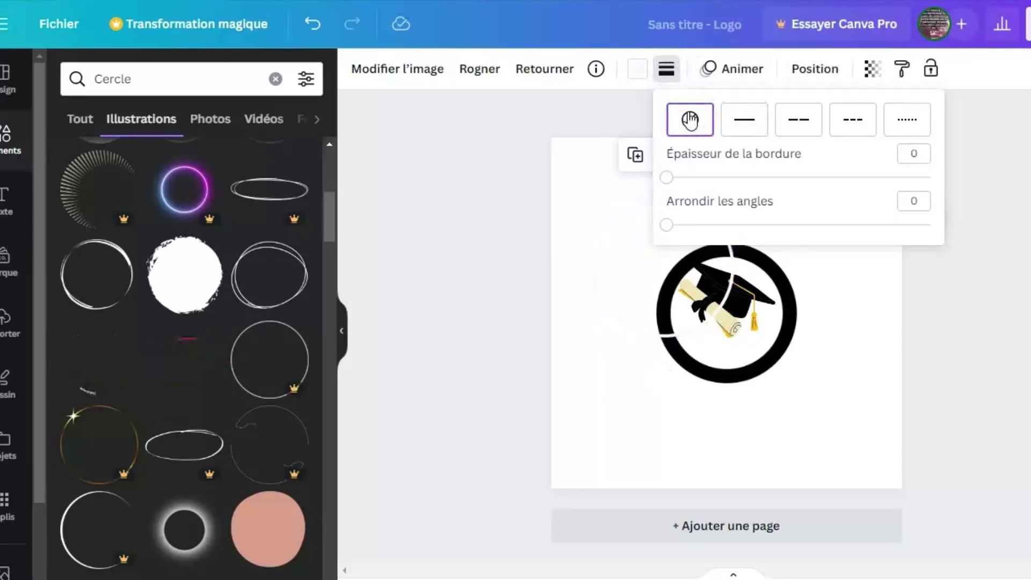
- Recolour the thin ring in black and delete the thick black ring from the page
left_click(641, 74)
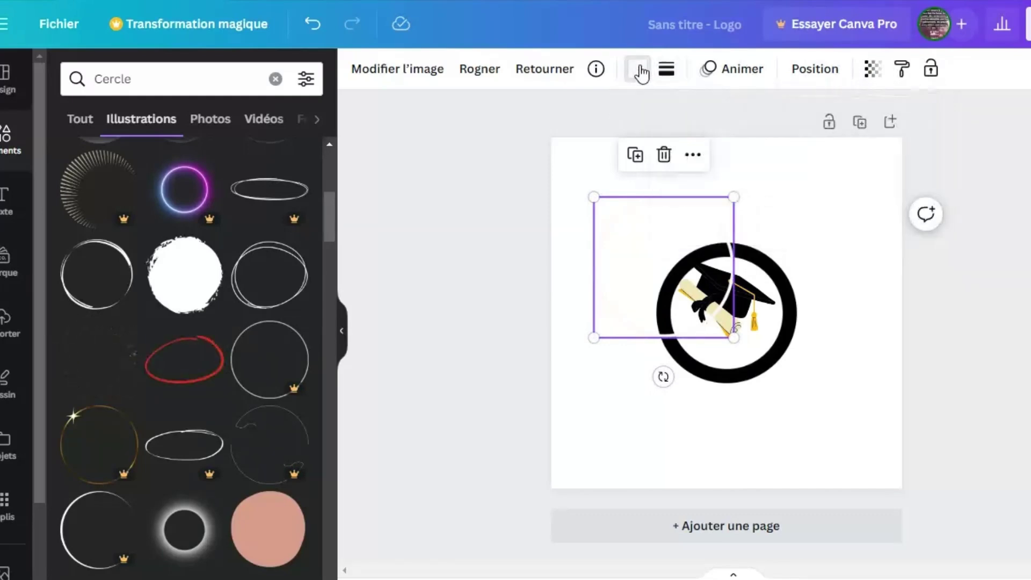
left_click(109, 173)
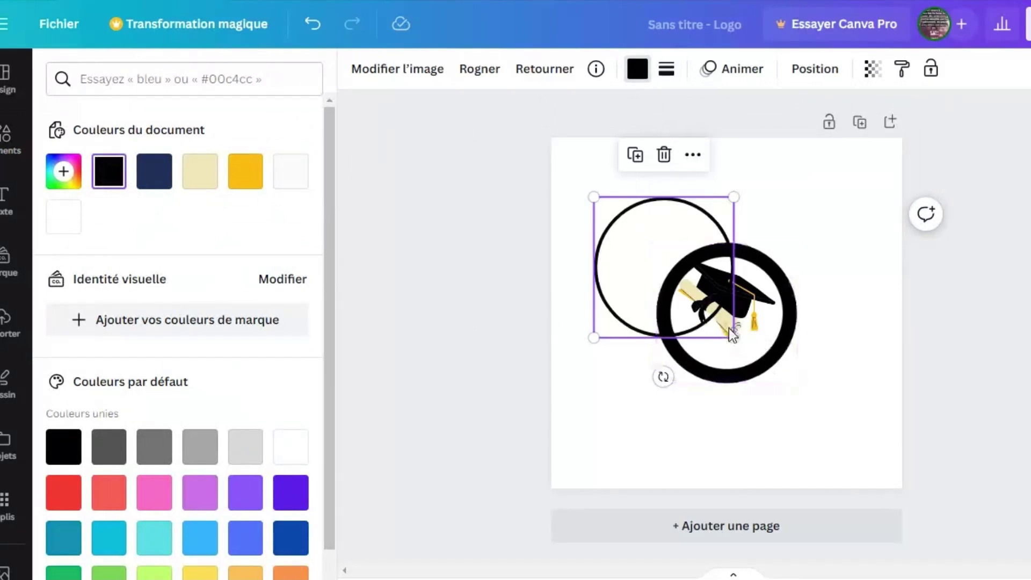
left_click(796, 337)
left_click_drag(799, 345, 780, 404)
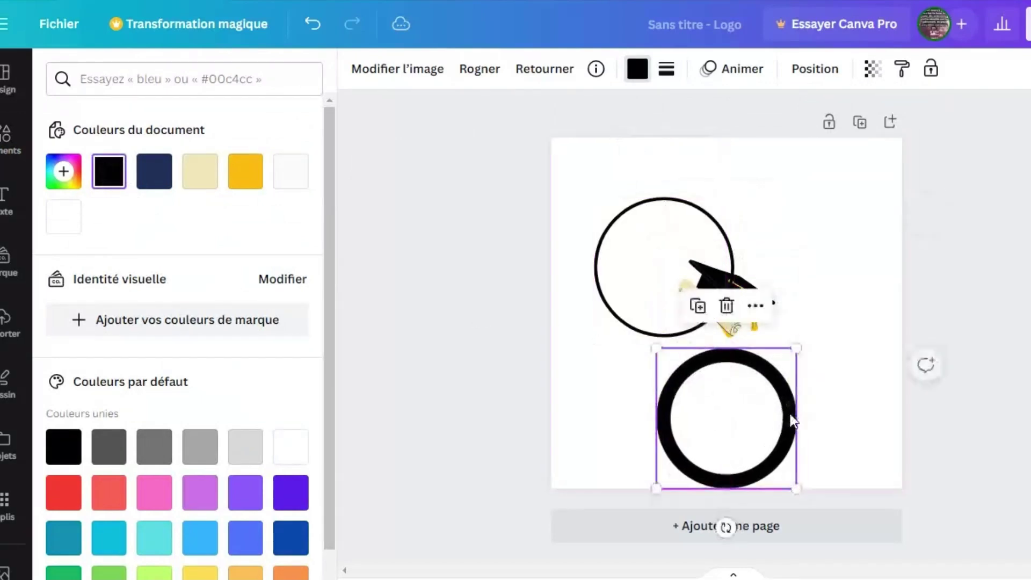
left_click(727, 307)
- Move the thin black ring around the graduation cap and centre it on the illustration
left_click(702, 228)
left_click_drag(704, 223, 770, 256)
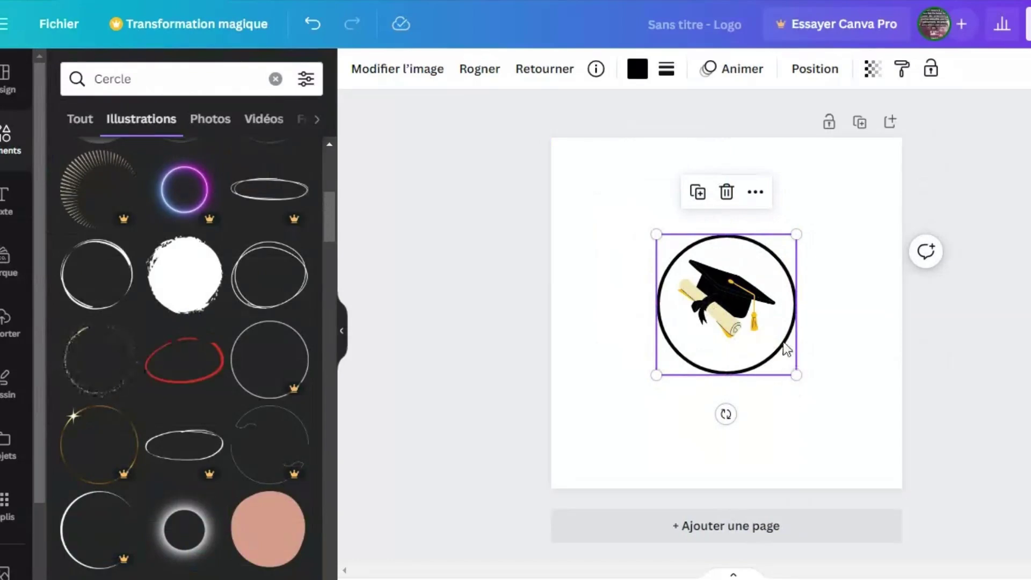
left_click_drag(785, 349, 777, 336)
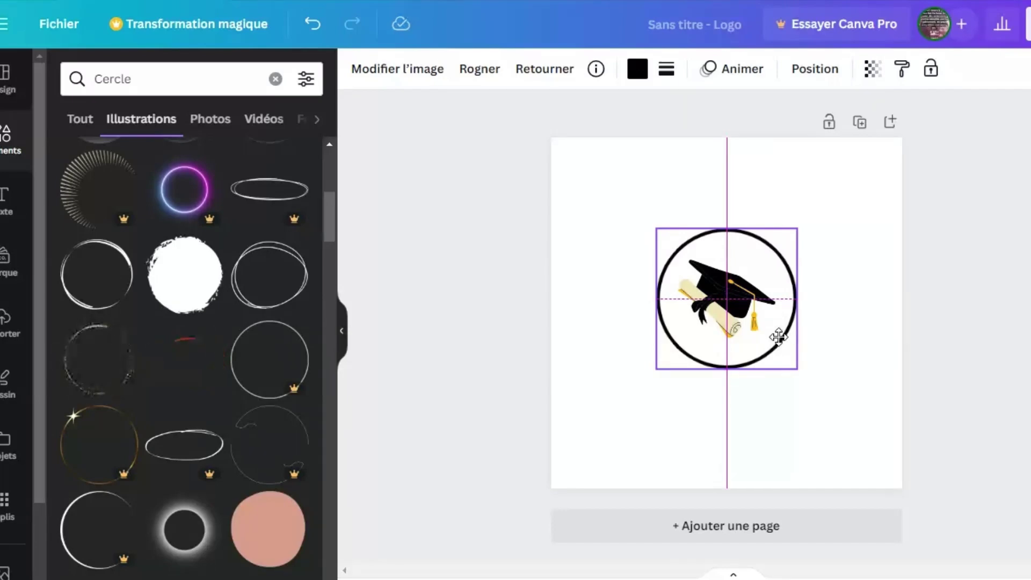
left_click_drag(778, 337, 780, 339)
left_click(836, 379)
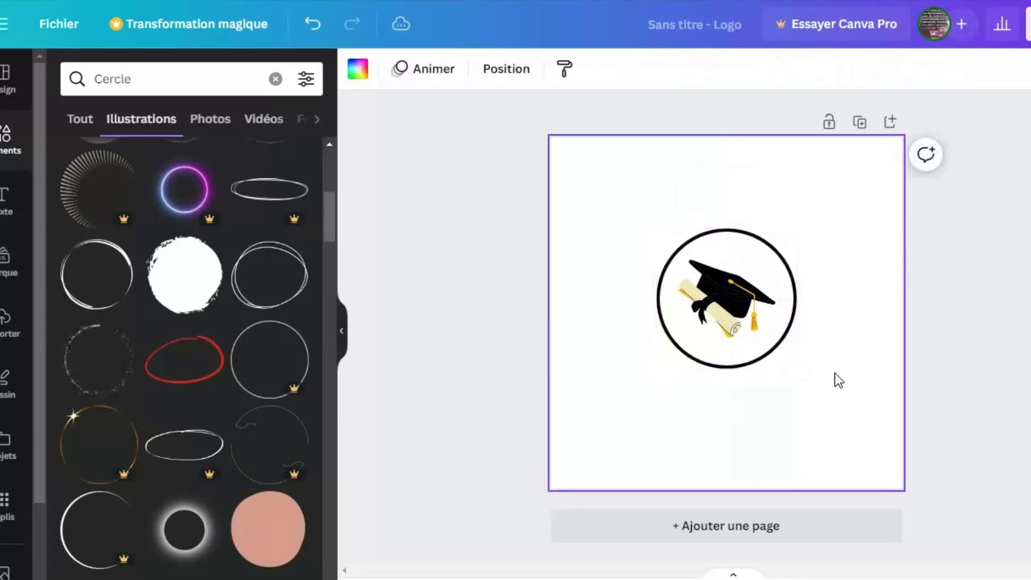
left_click(796, 300)
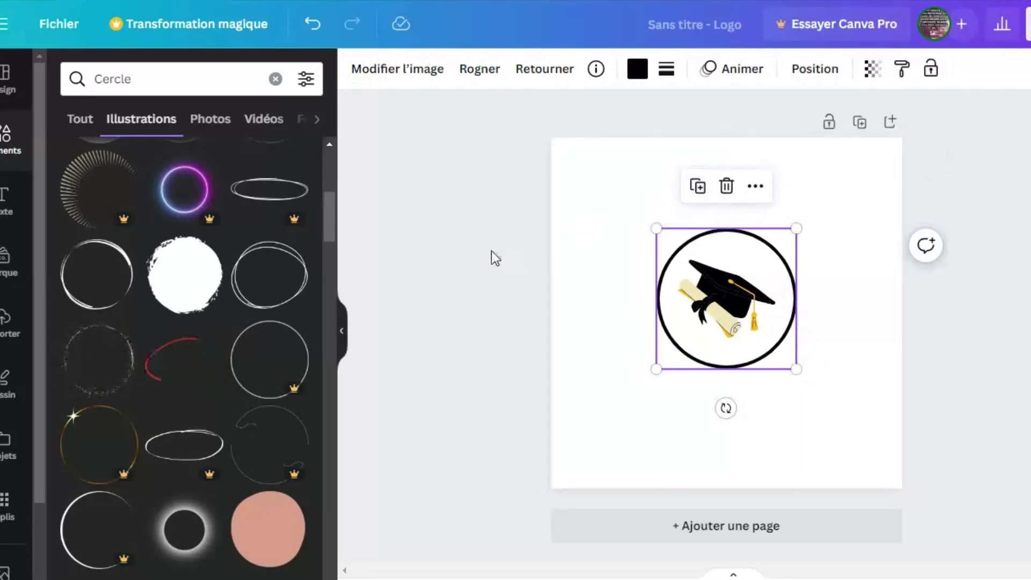
left_click(790, 412)
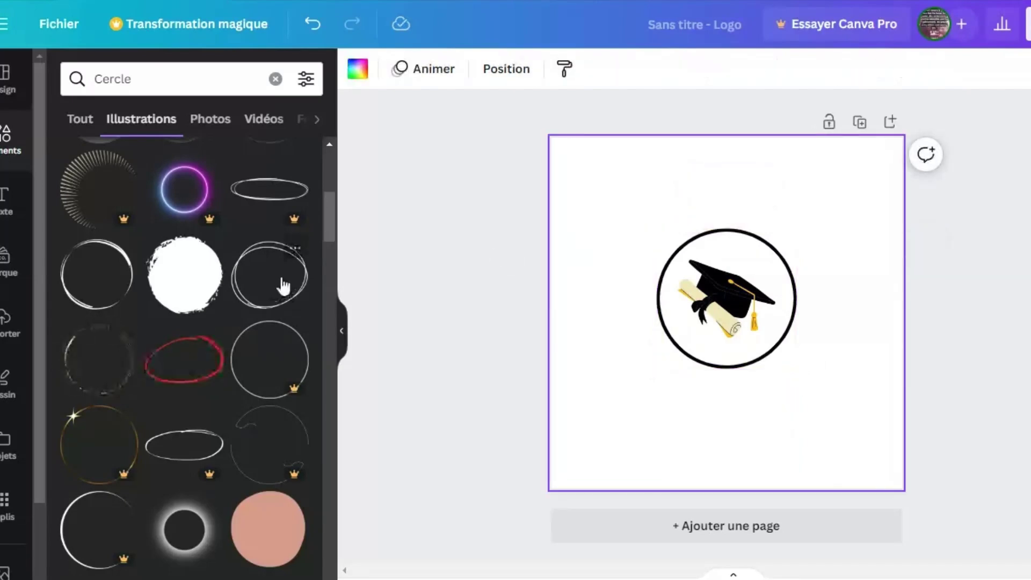
- Duplicate the thin ring and place the enlarged copy concentrically around the first one as an outer ring
left_click(771, 241)
left_click(698, 193)
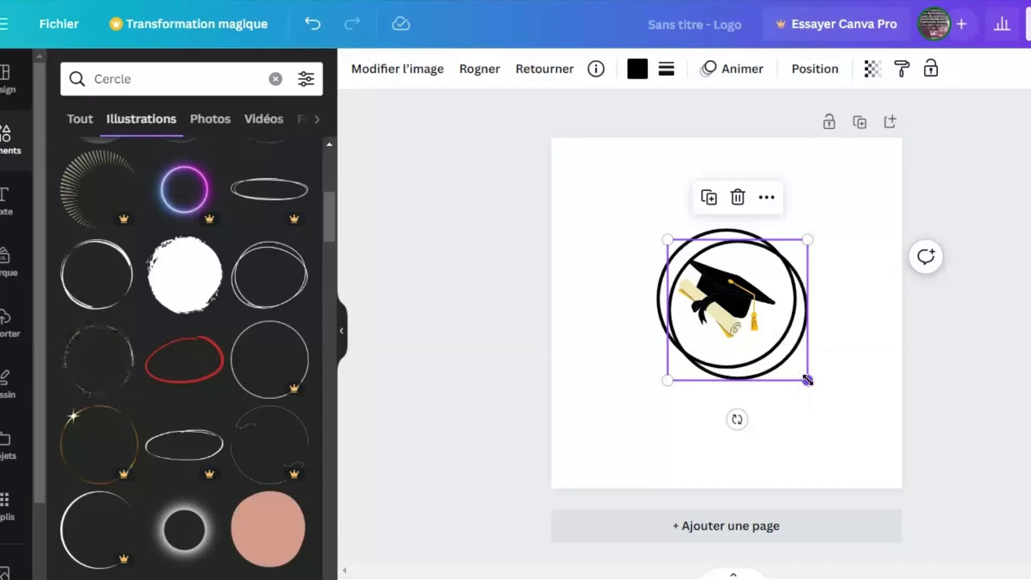
left_click_drag(807, 380, 854, 432)
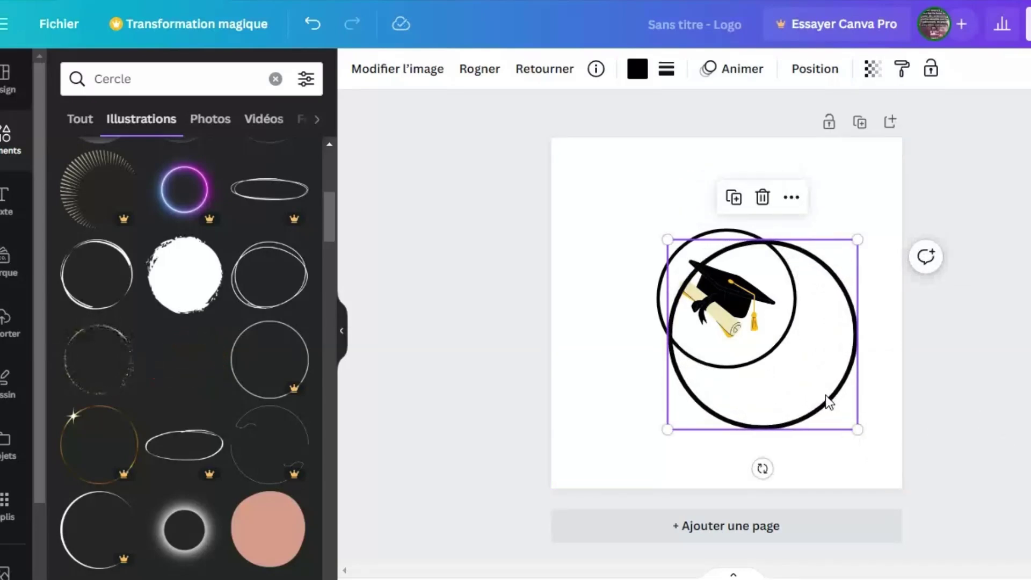
left_click_drag(826, 396, 788, 357)
left_click(850, 364)
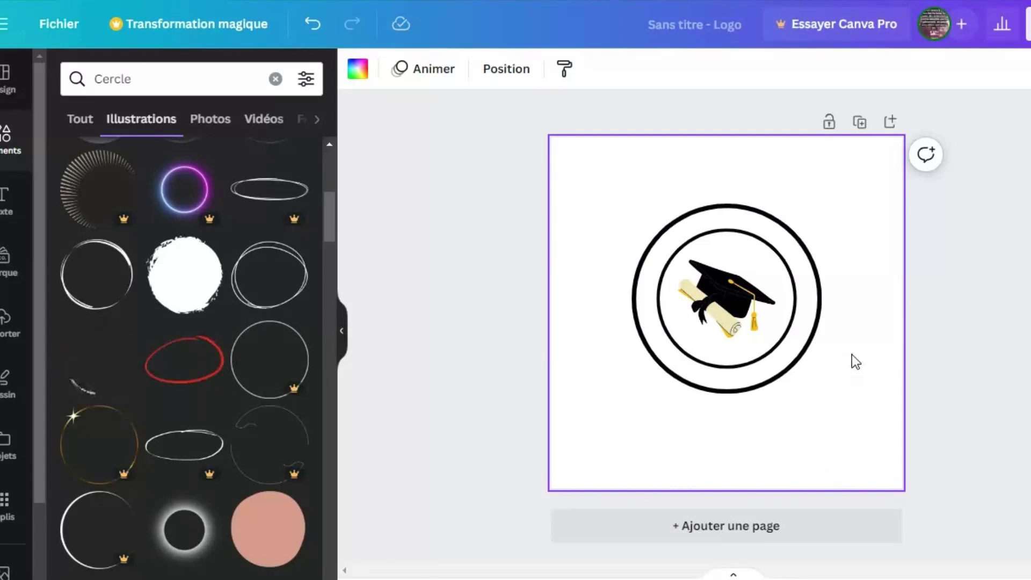
left_click(476, 241)
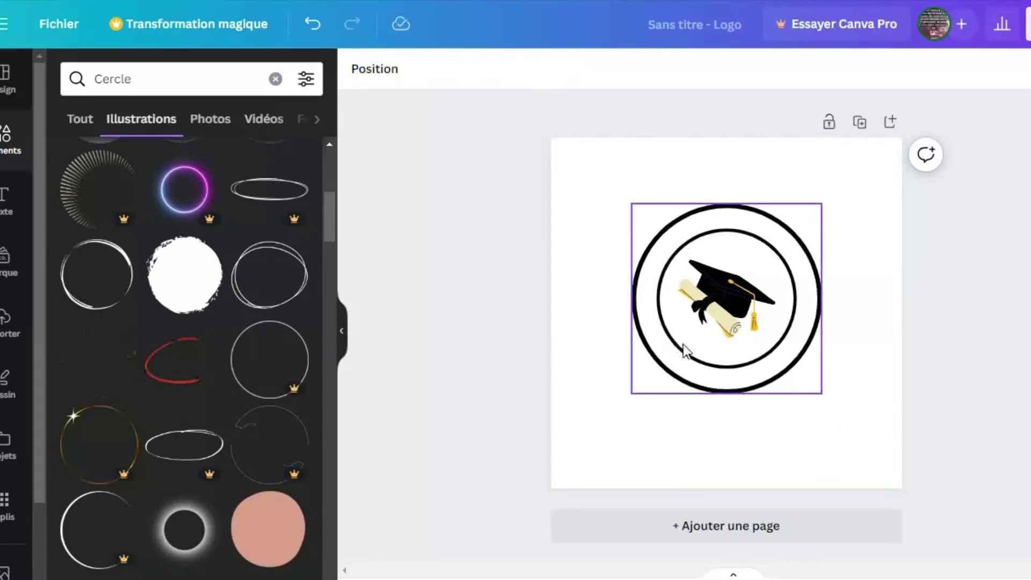
left_click(588, 217)
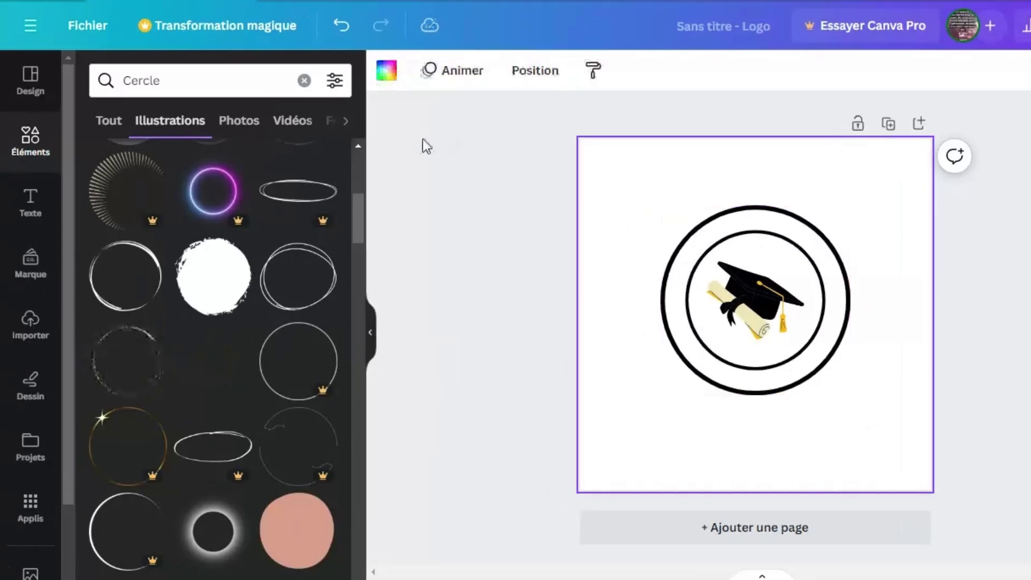
- Browse the default text styles and the font combinations available for adding text to the logo
left_click(30, 204)
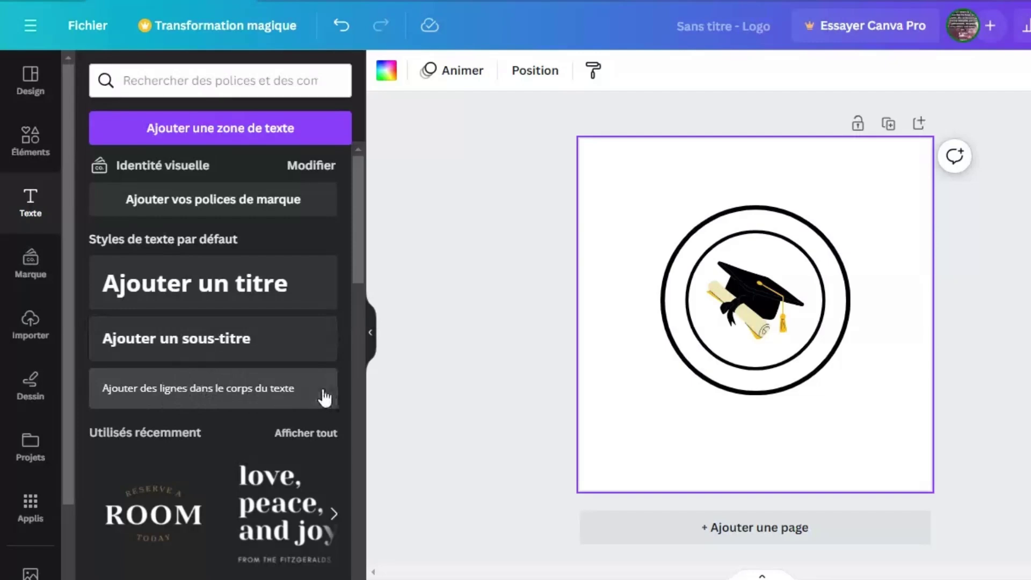
scroll(160, 429, "down", 2)
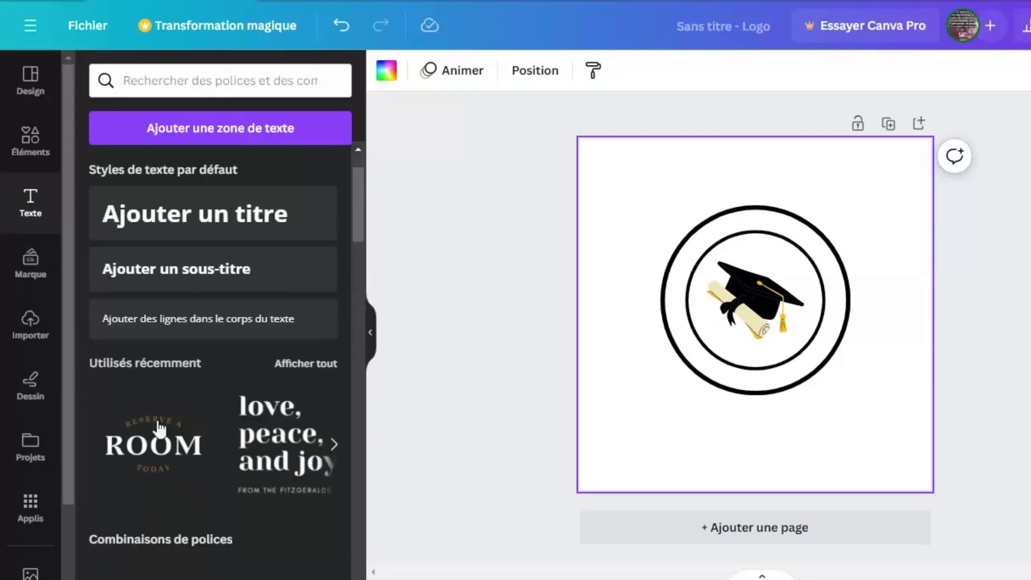
left_click(370, 191)
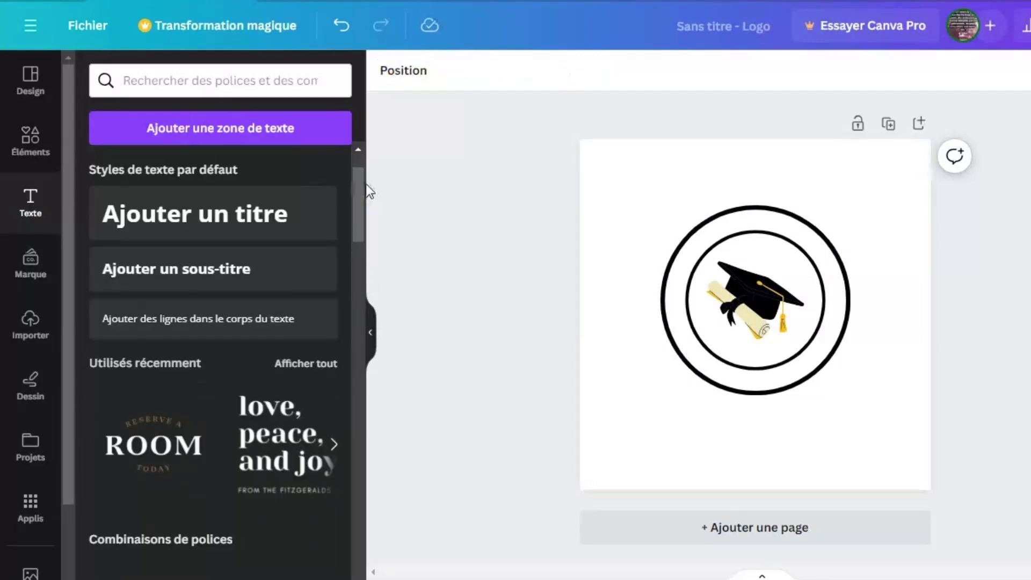
left_click_drag(362, 173, 369, 571)
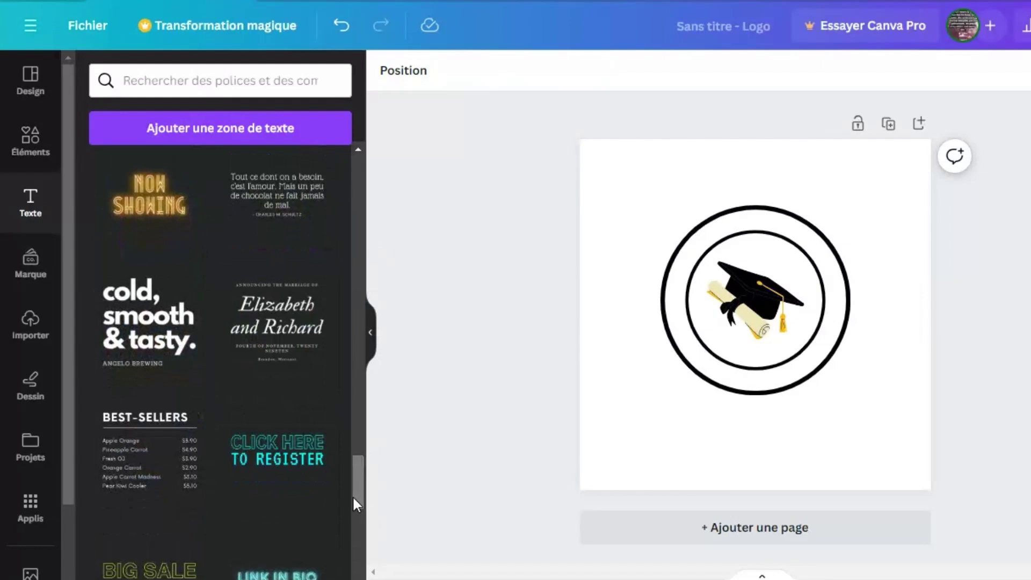
left_click_drag(359, 490, 356, 252)
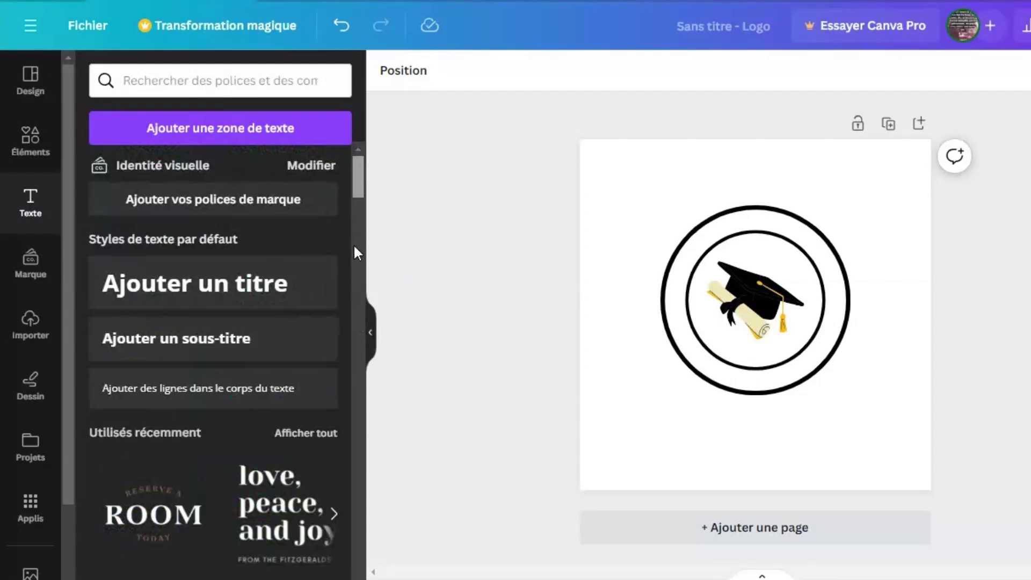
- Add a heading reading COMPLEXE SCOLAIRE LE GETHSEMANE, scale it down to size 34,6 and place it over the lower part of the rings
left_click(229, 290)
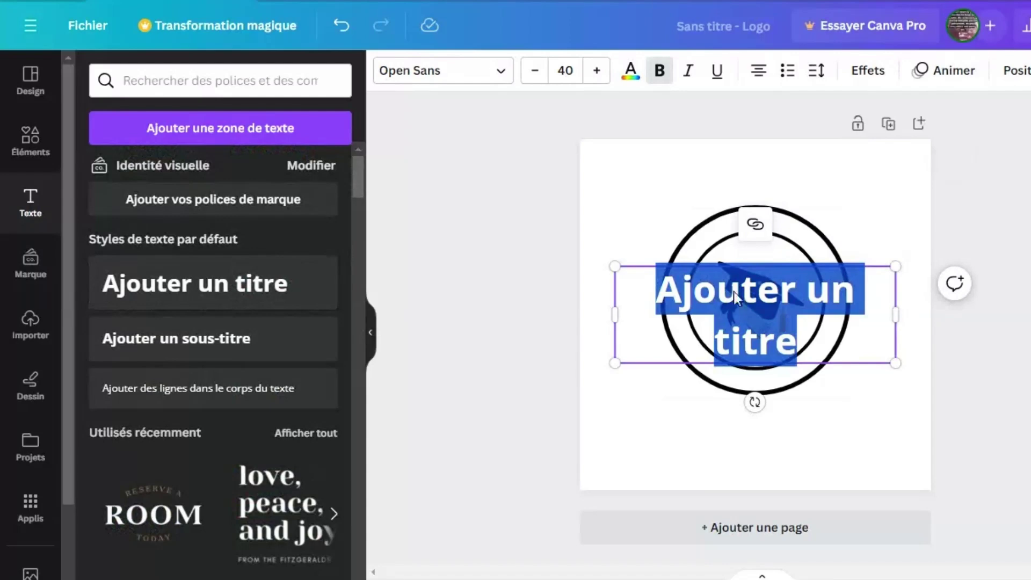
key("BackSpace")
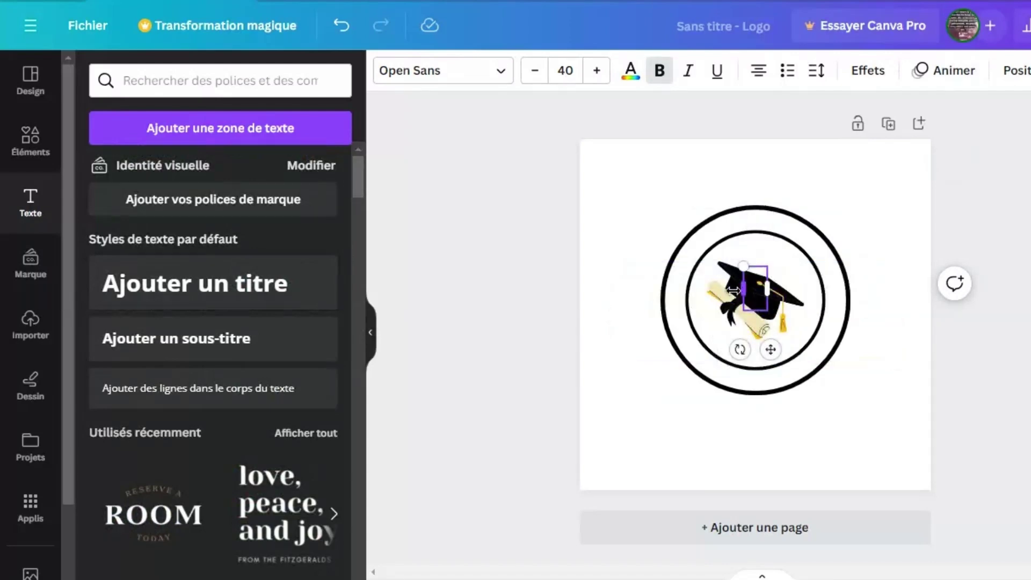
left_click_drag(734, 289, 728, 291)
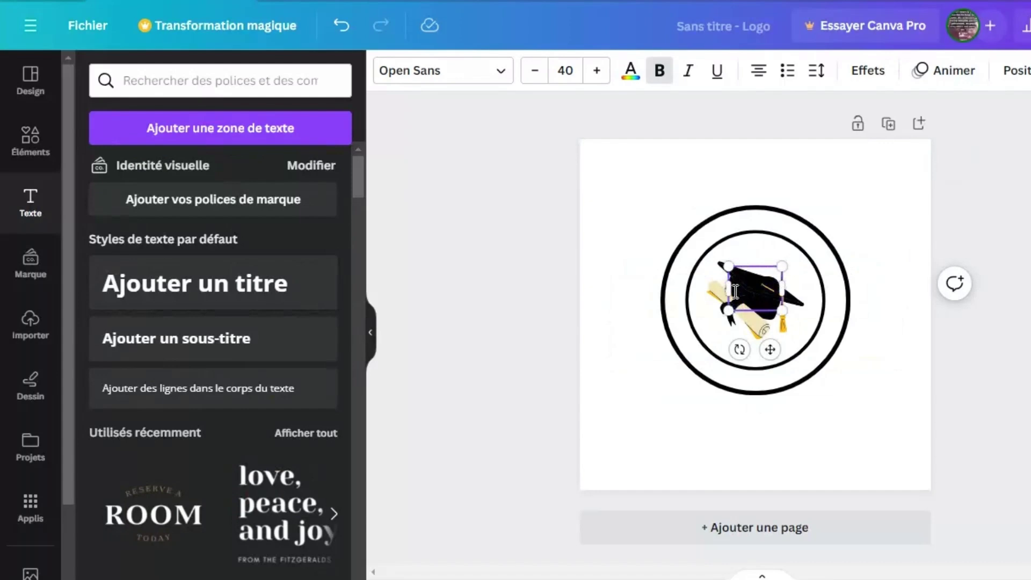
type("COMPLEX")
type("E SCOLAIRE LE GETHSEMANE")
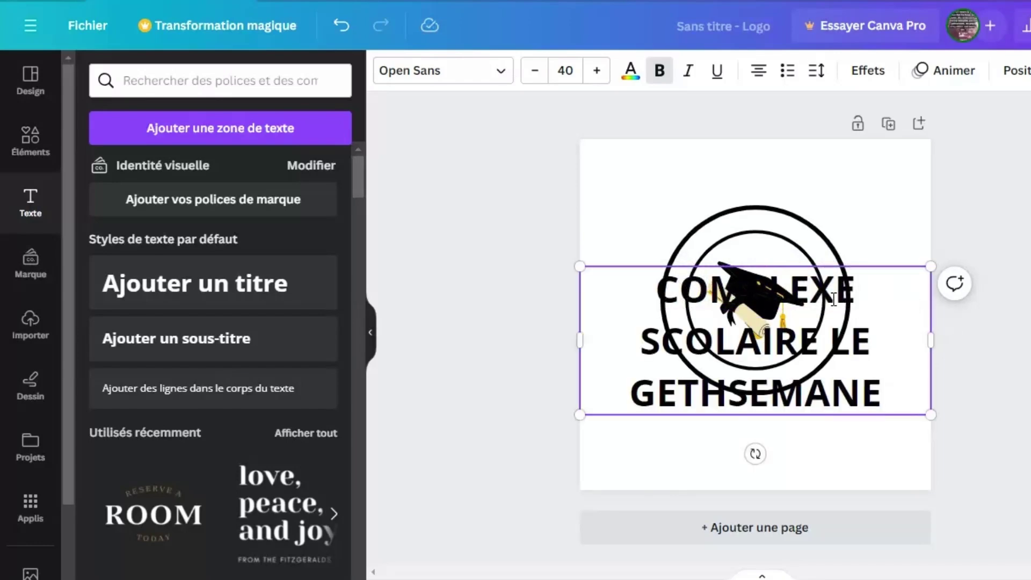
left_click_drag(579, 265, 627, 286)
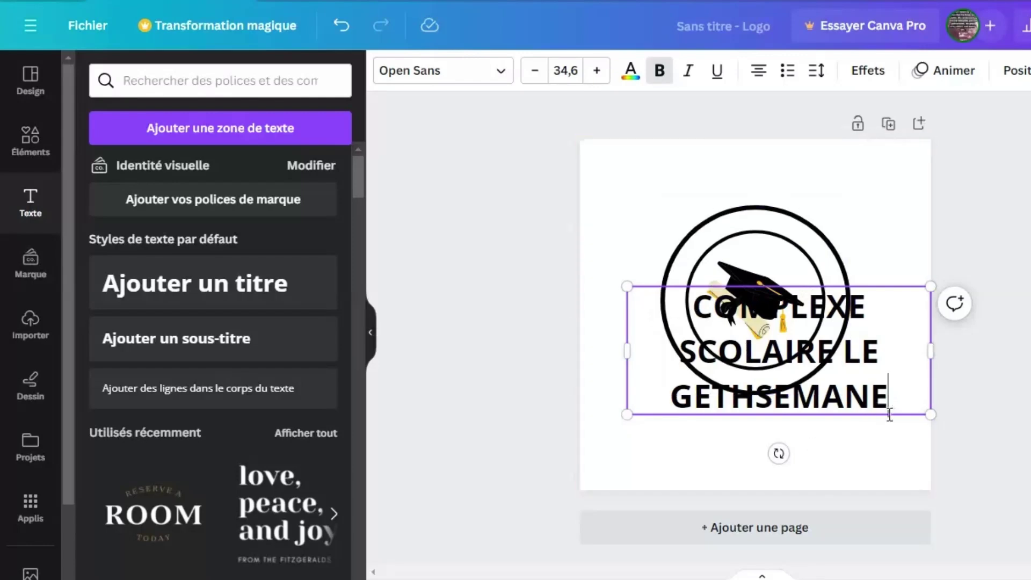
left_click(900, 437)
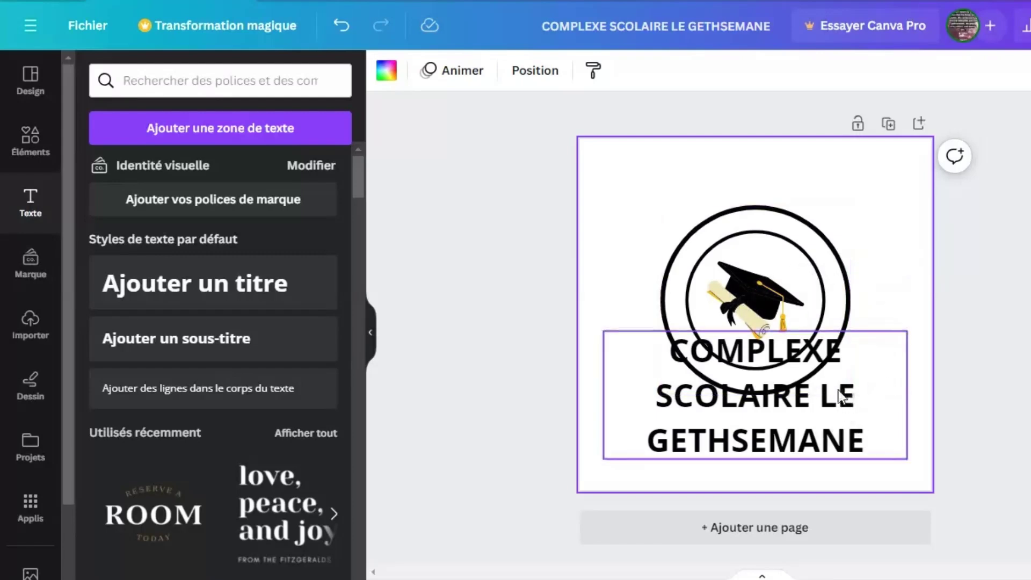
- Try preset colours such as gold, red, purple and dark blue on the school name text
left_click(879, 337)
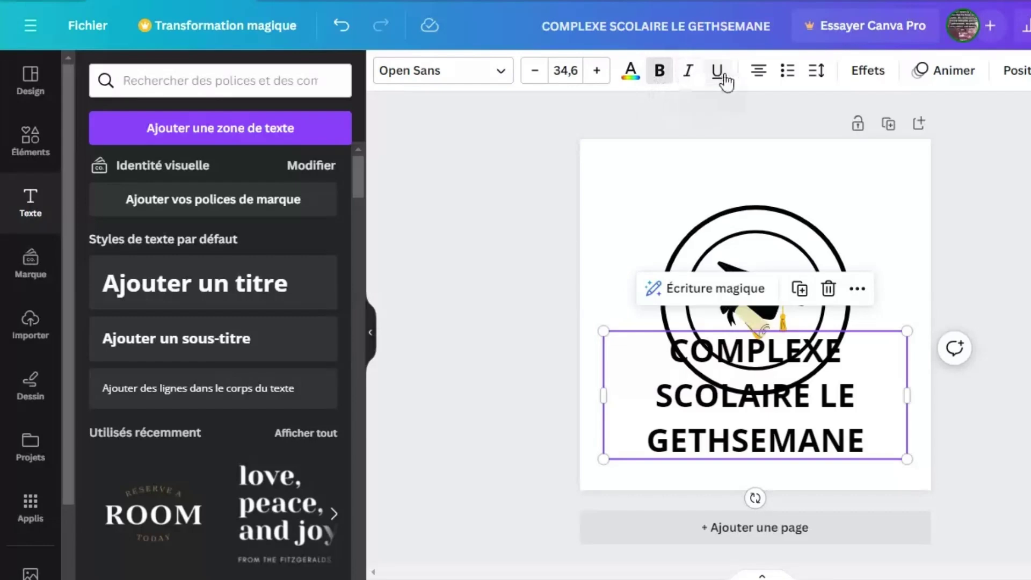
left_click(633, 77)
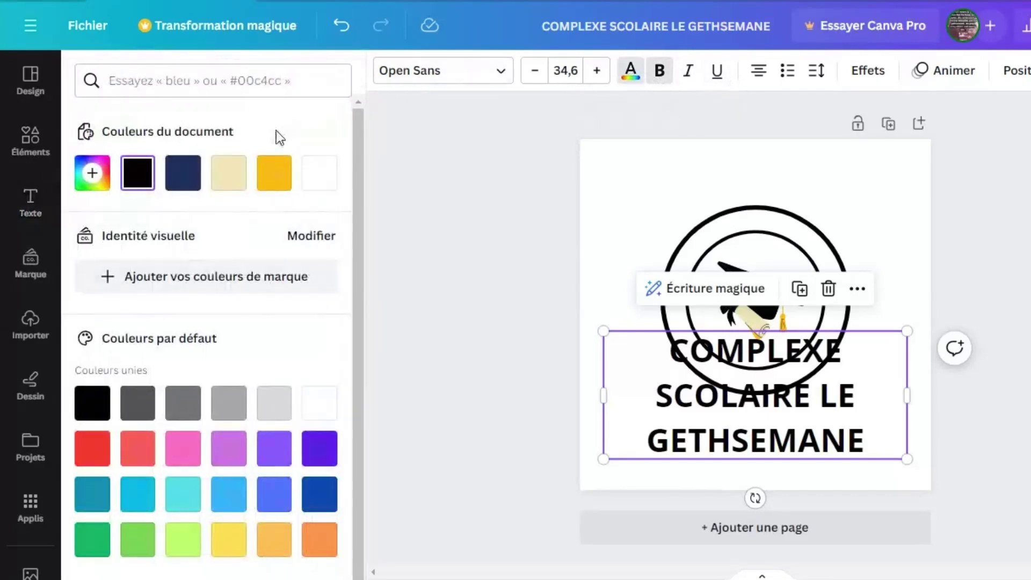
left_click(275, 173)
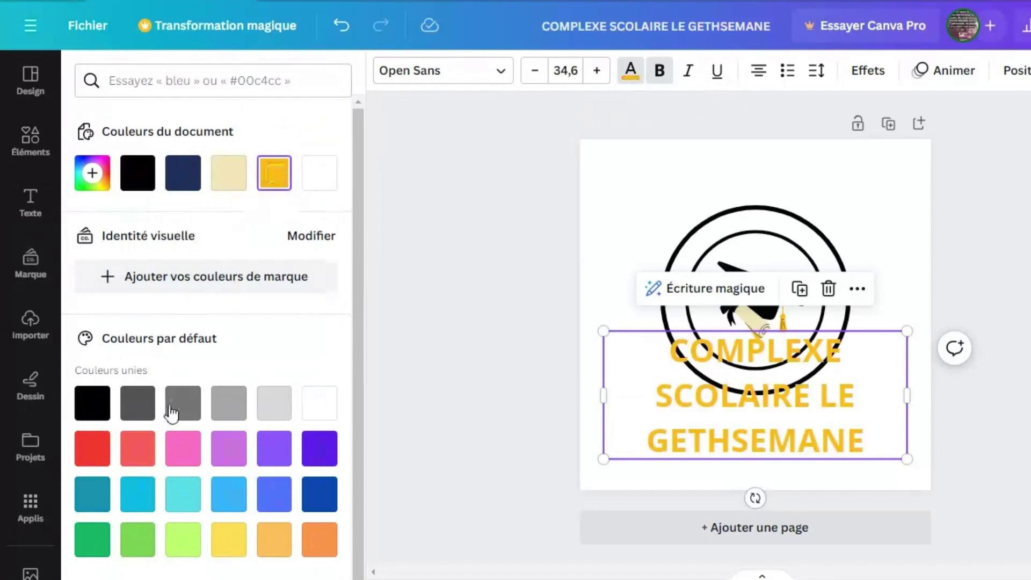
left_click(95, 450)
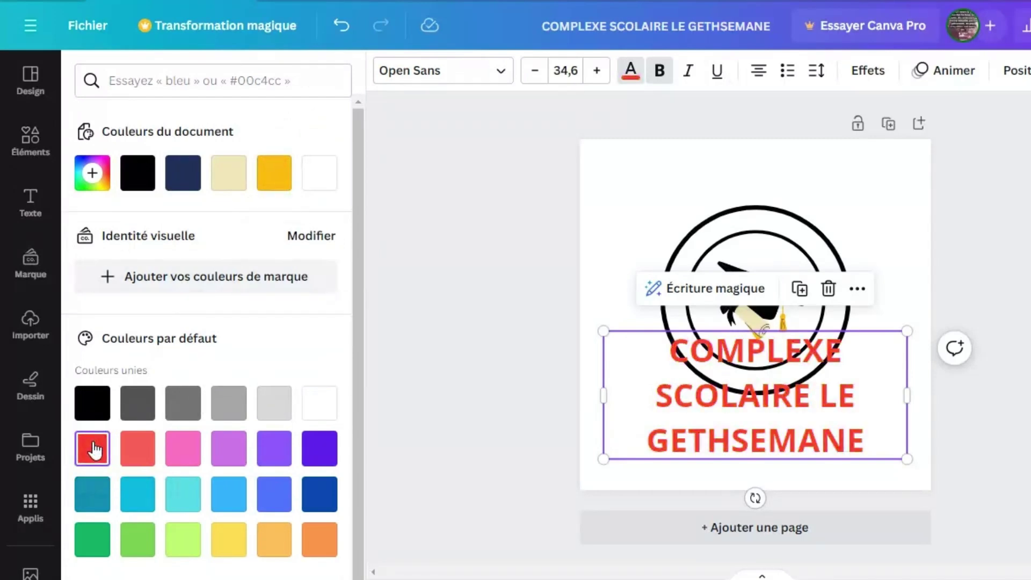
left_click(324, 461)
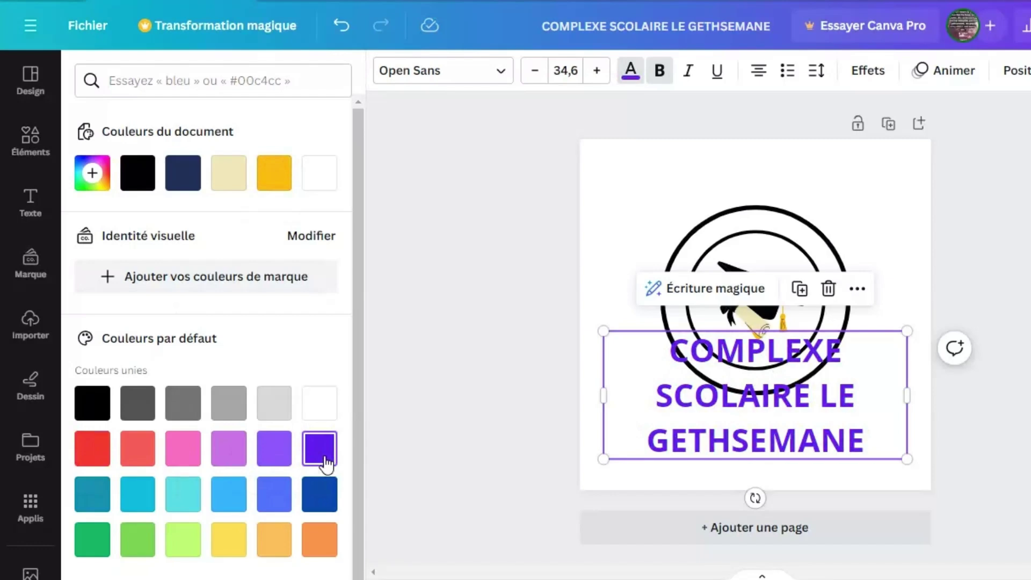
left_click(329, 491)
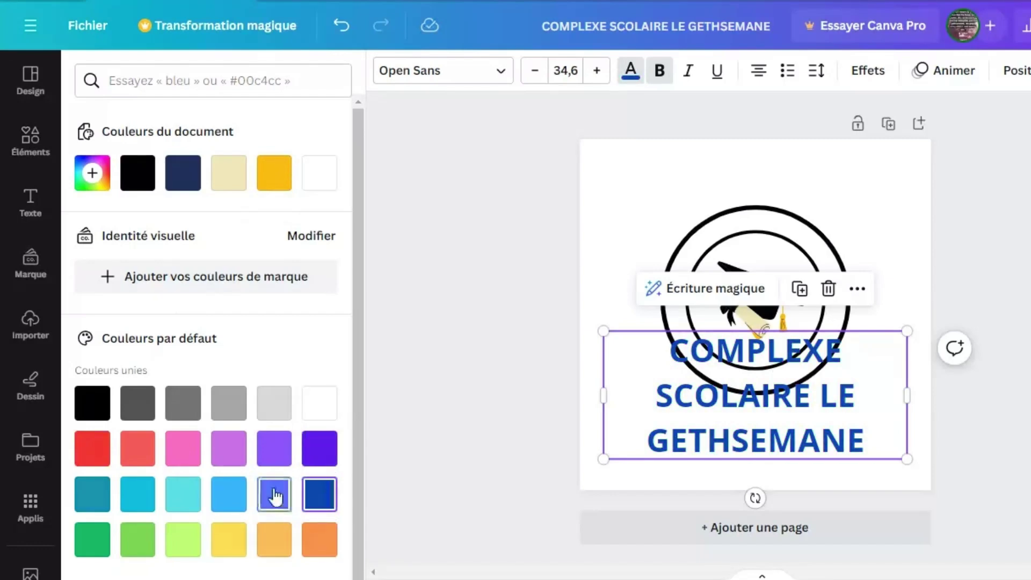
left_click(316, 532)
left_click(325, 499)
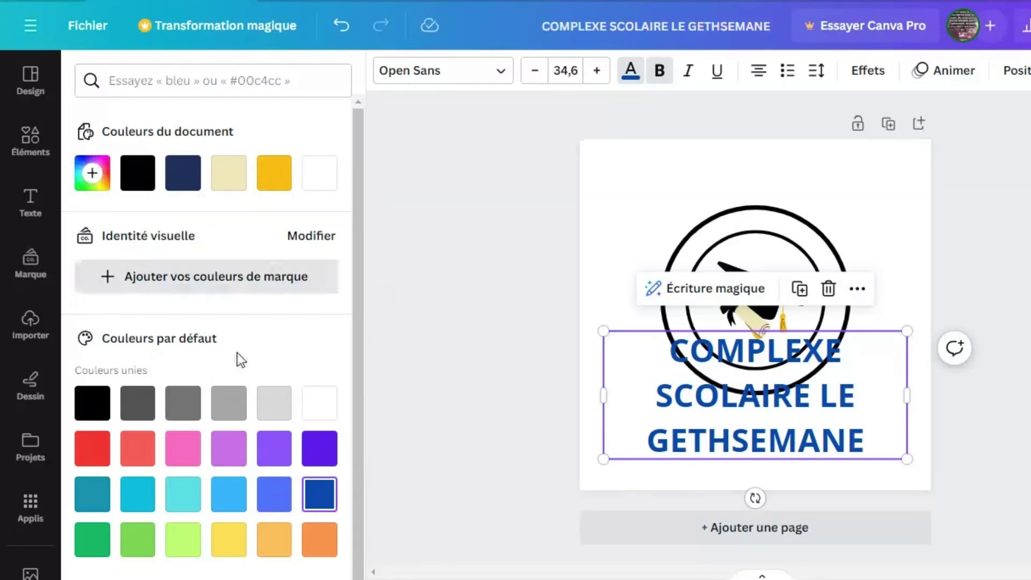
- Give the school name text the custom yellow-green colour #B6BF03
left_click(91, 180)
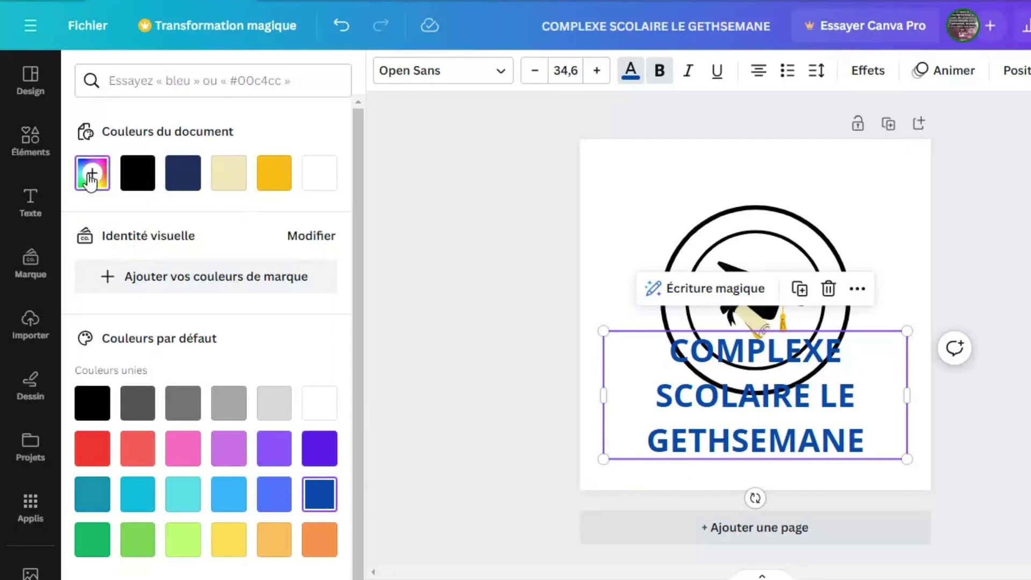
left_click_drag(320, 243, 205, 256)
left_click_drag(230, 319, 136, 324)
left_click_drag(221, 250, 274, 254)
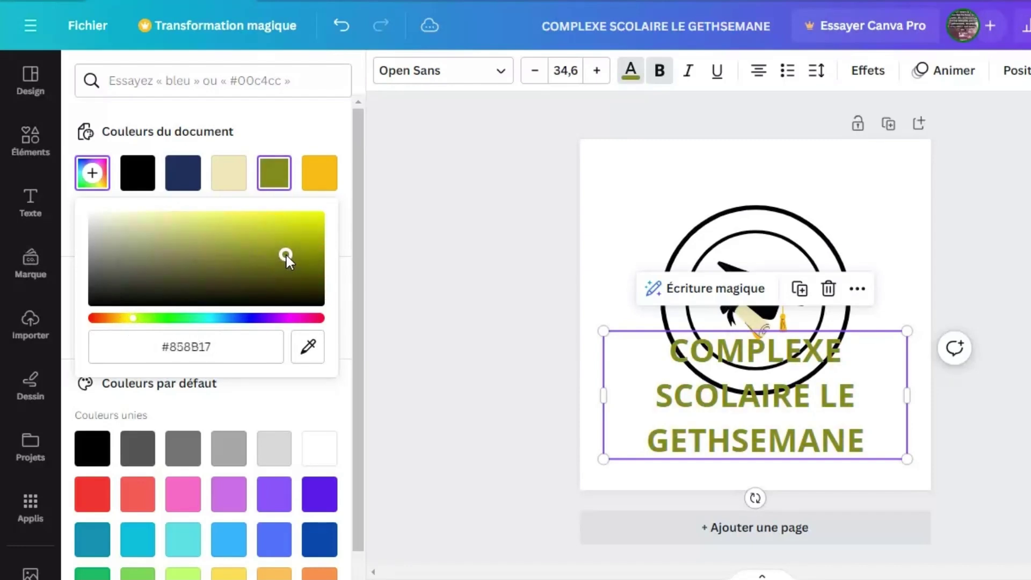
left_click_drag(286, 253, 291, 247)
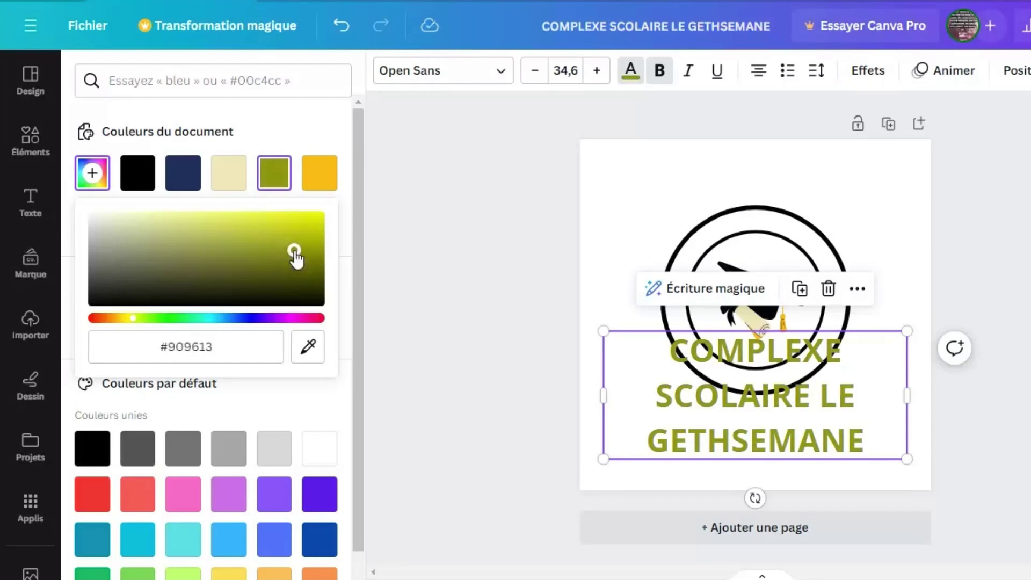
left_click_drag(295, 252, 321, 236)
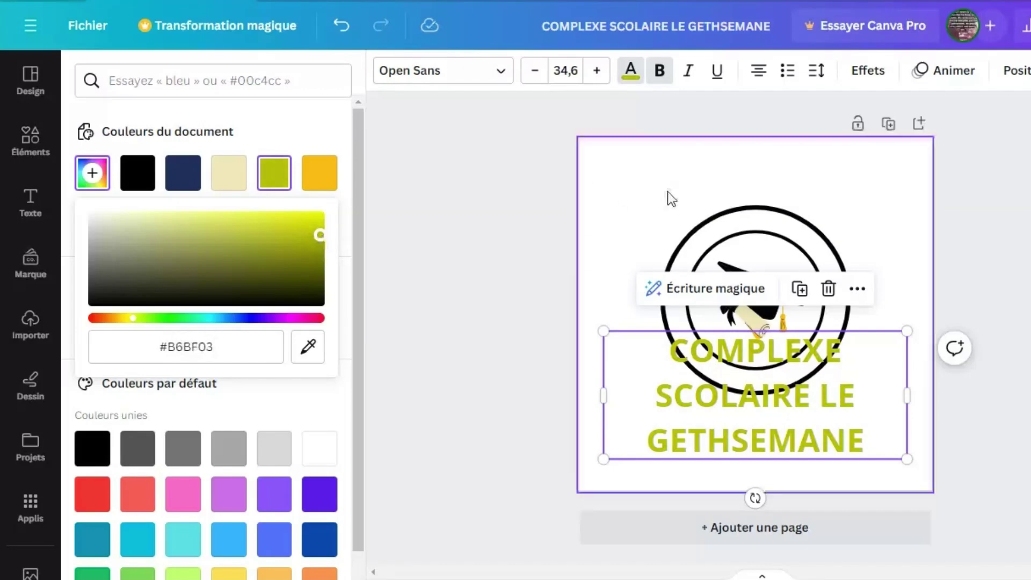
left_click(900, 245)
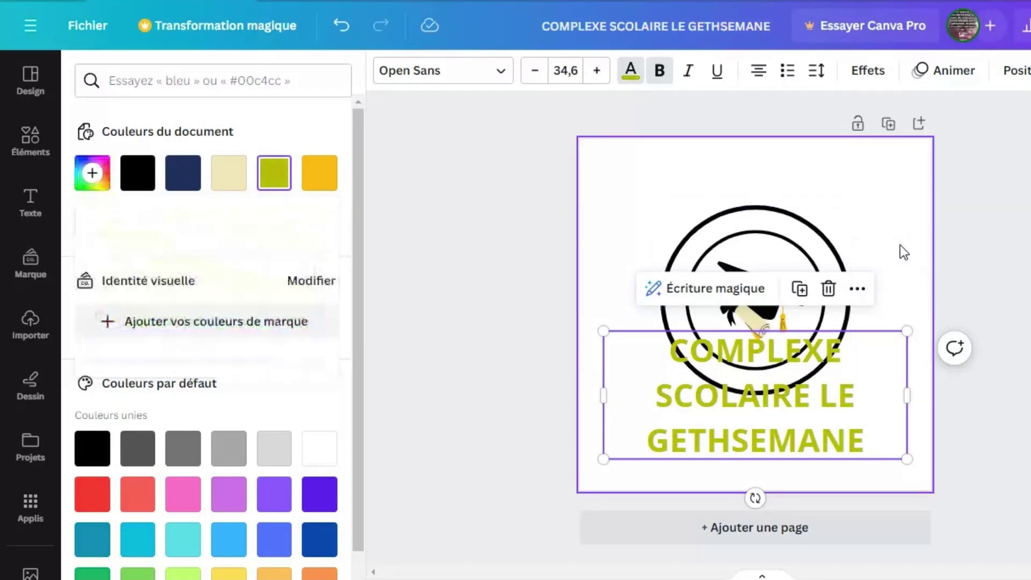
left_click(900, 245)
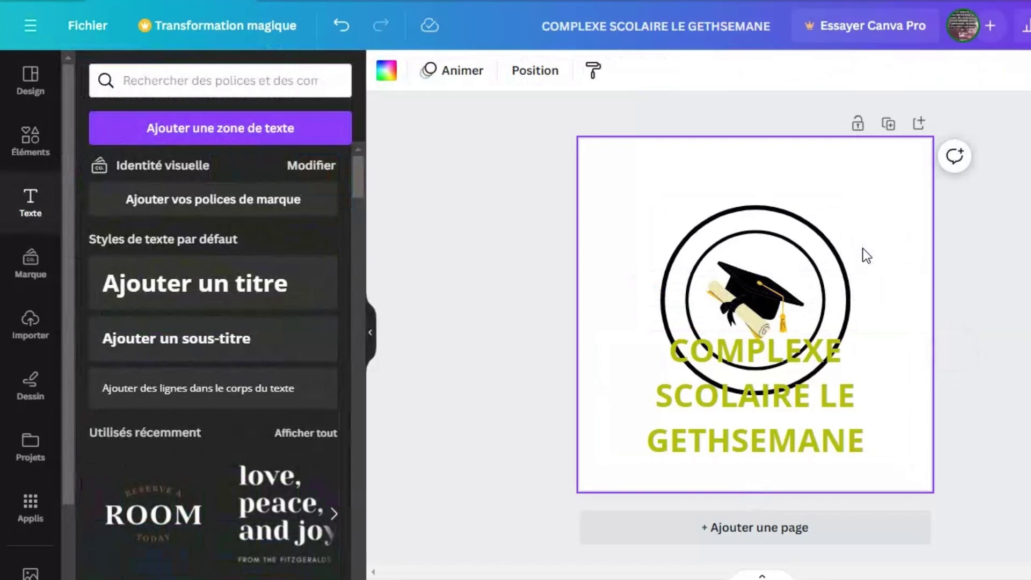
left_click(833, 240)
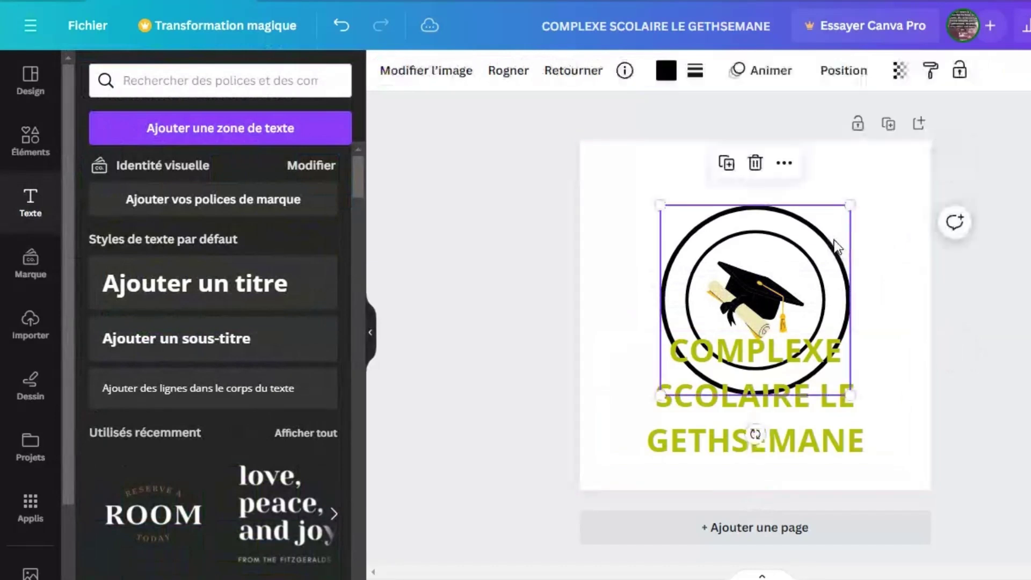
left_click(897, 278)
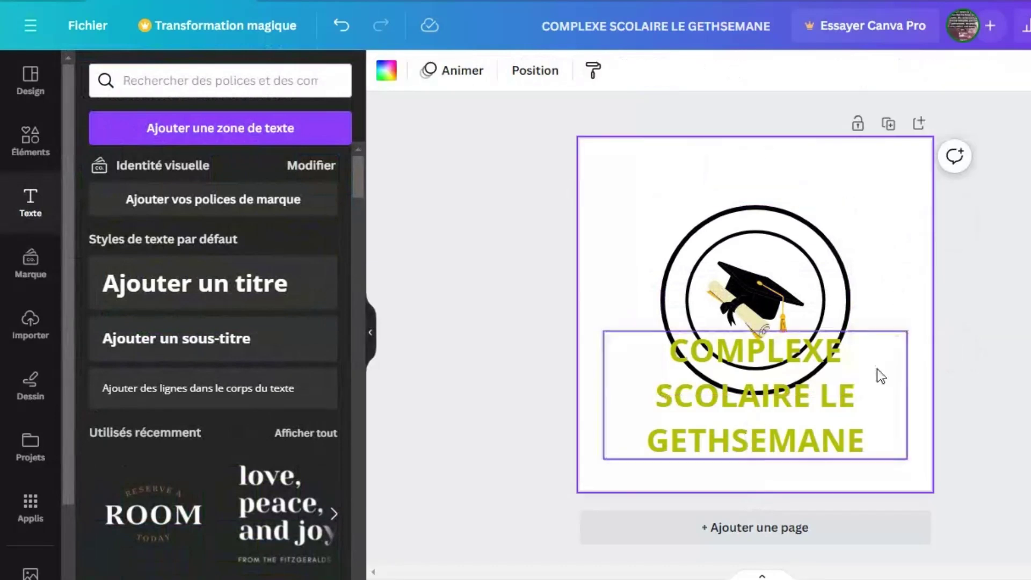
- Apply the Courber shape effect to the school name text so that it follows an arc
left_click(828, 404)
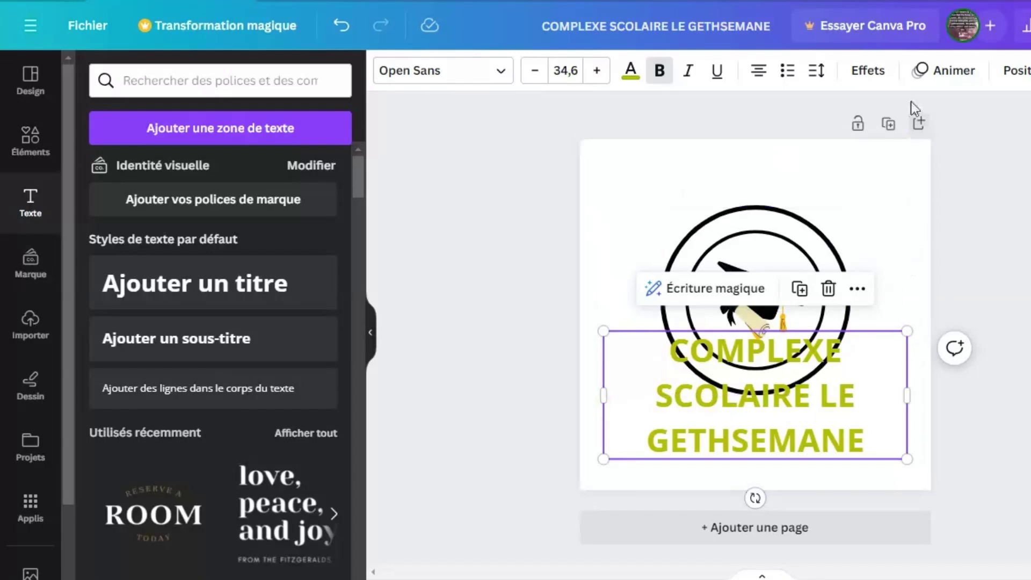
left_click(875, 73)
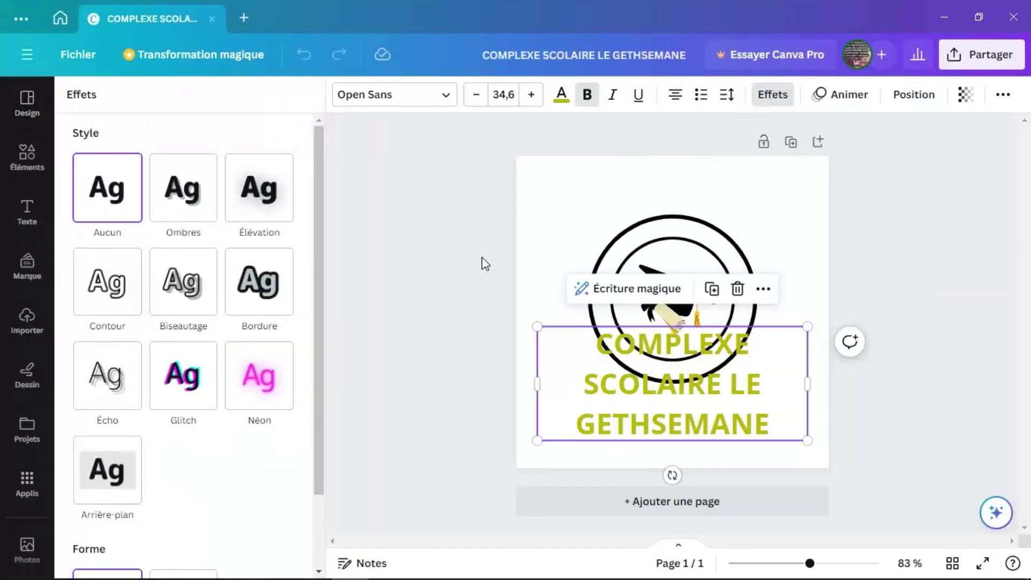
left_click_drag(317, 298, 321, 451)
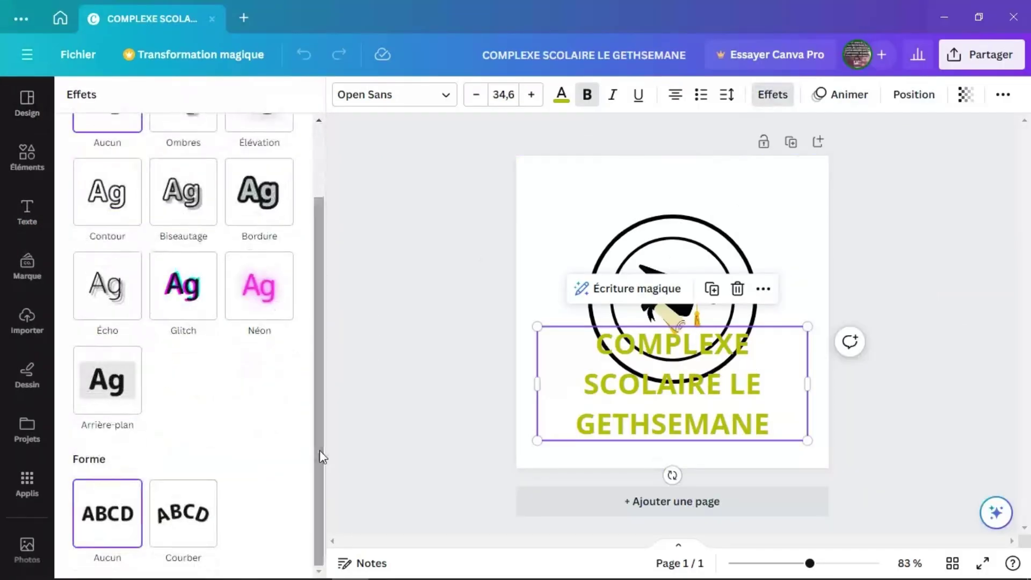
left_click(182, 520)
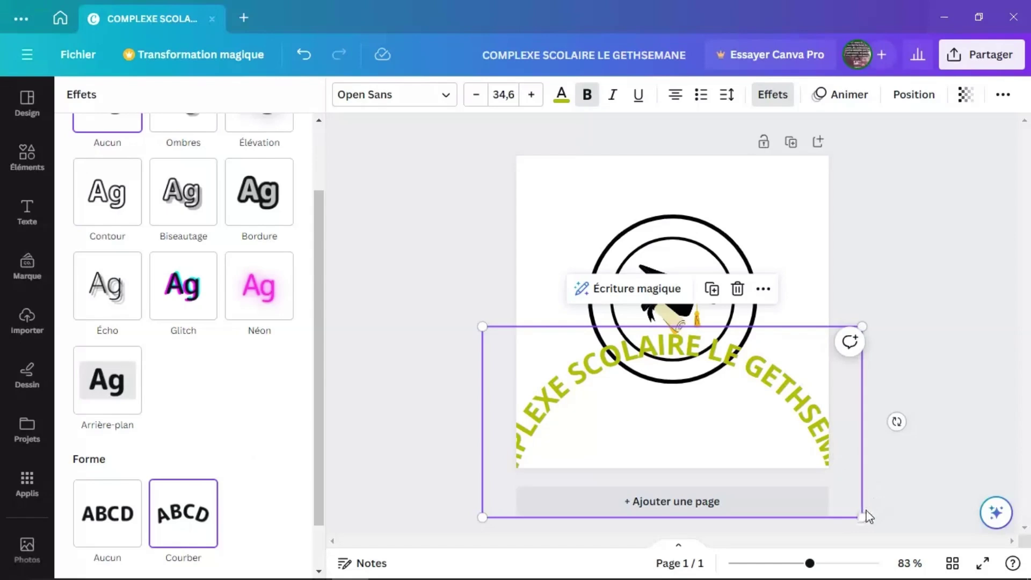
- Scale the curved school name down to size 14,3 and move it onto the lower half of the rings
left_click_drag(836, 500, 776, 424)
left_click_drag(750, 460, 639, 406)
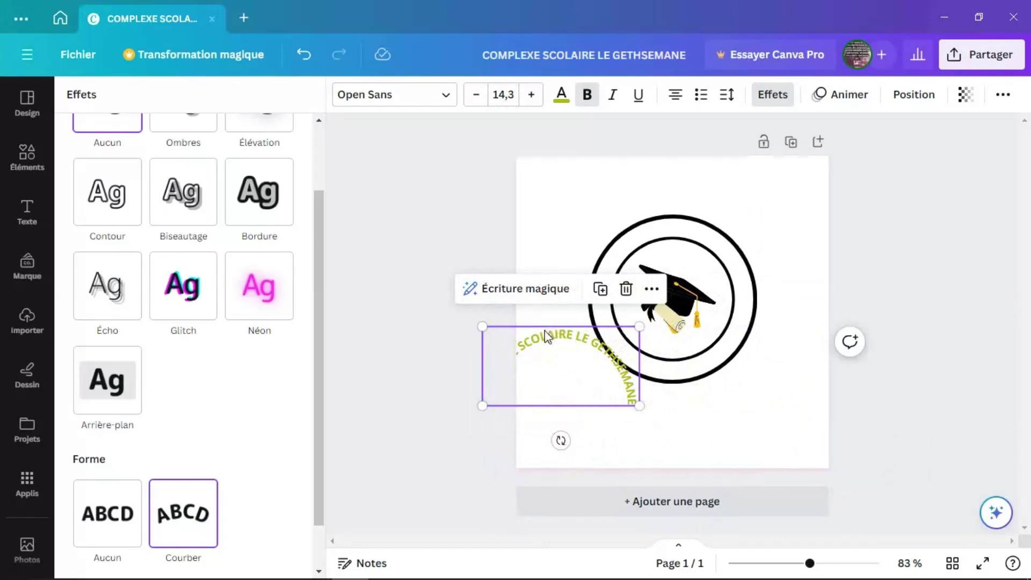
left_click_drag(559, 325, 642, 294)
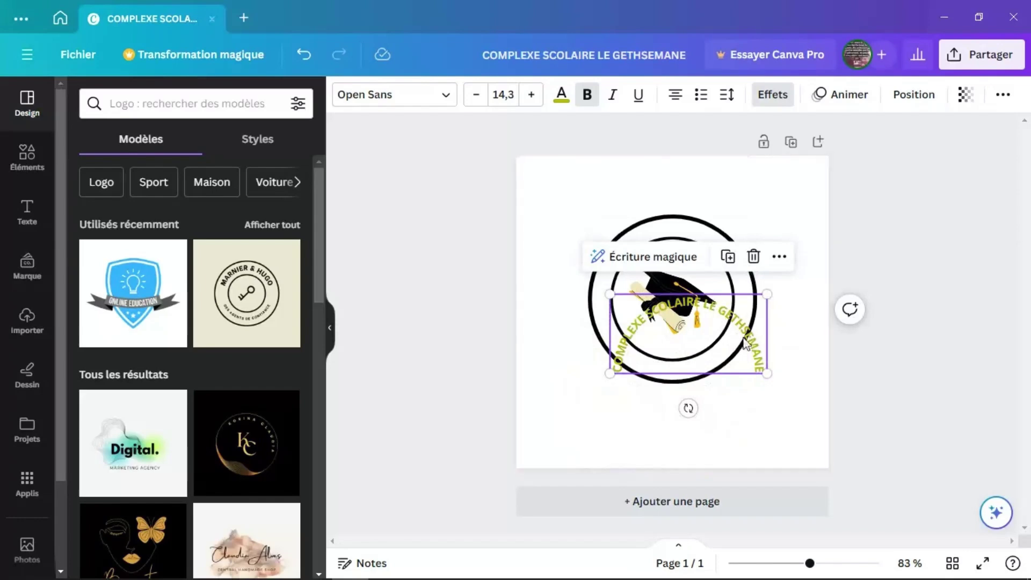
- Duplicate the curved school name and move the copy above the outer ring
left_click(729, 258)
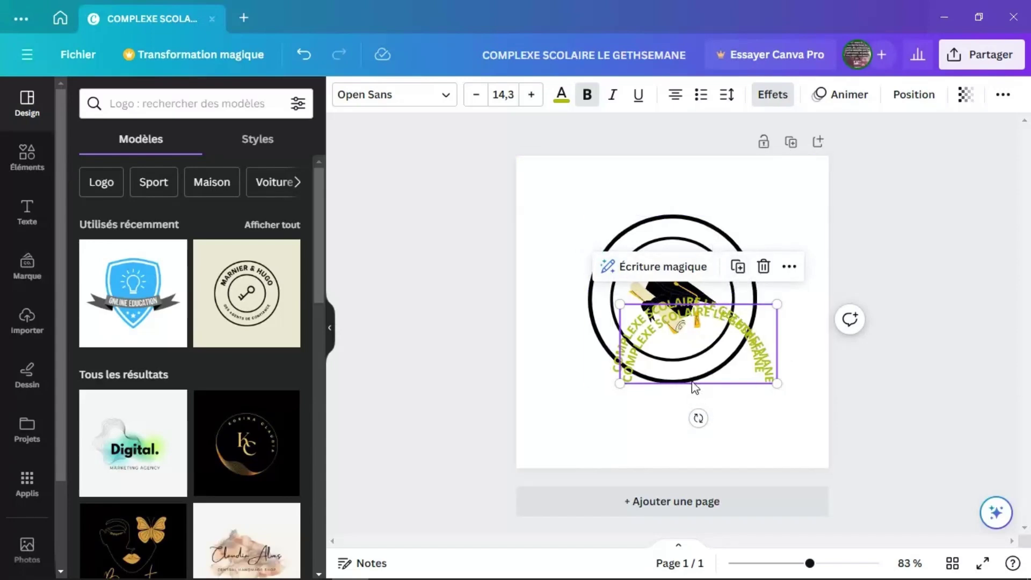
double_click(645, 367)
left_click_drag(622, 369, 710, 212)
- Remove COMPLEXE SCOLAIRE from the copy above the rings, leaving only LE GETHSEMANE
double_click(660, 180)
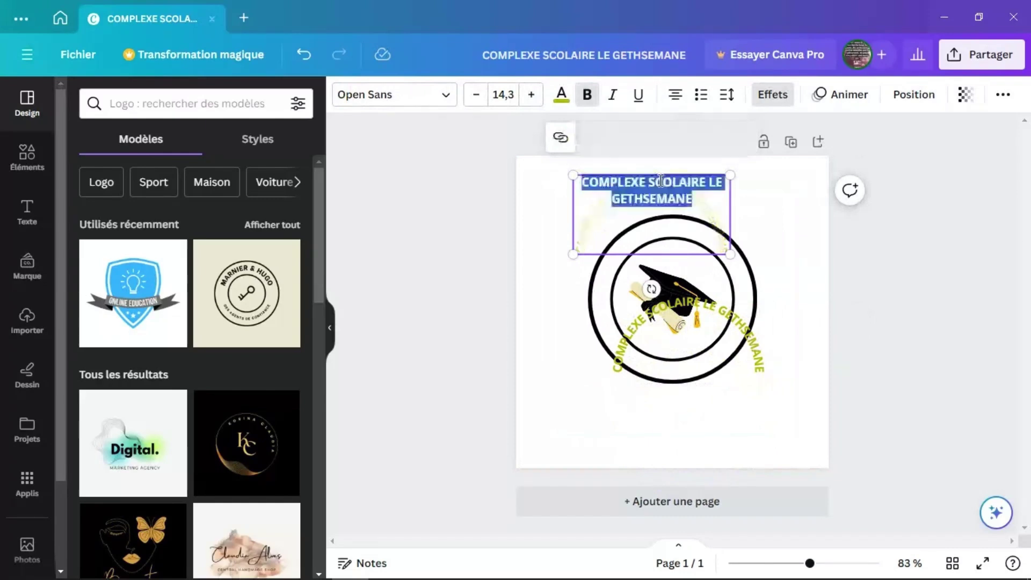
left_click(709, 183)
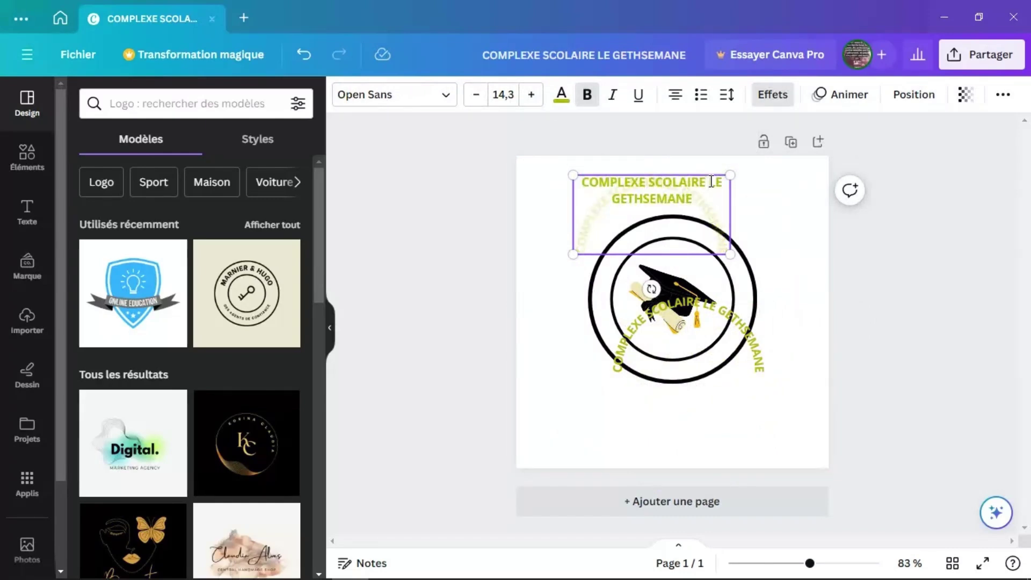
key("ctrl+BackSpace")
key("ctrl+BackSpace")
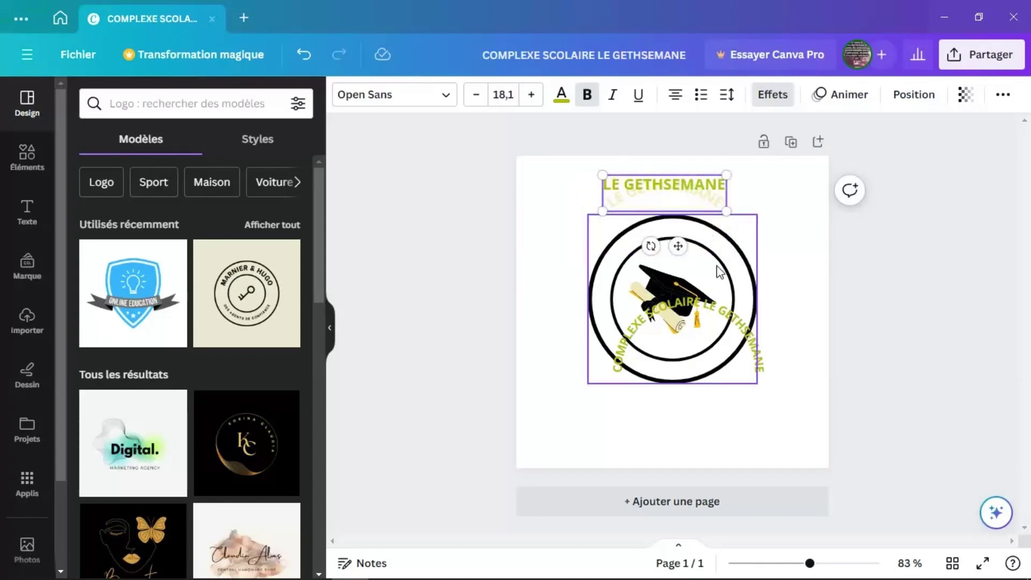
left_click(559, 214)
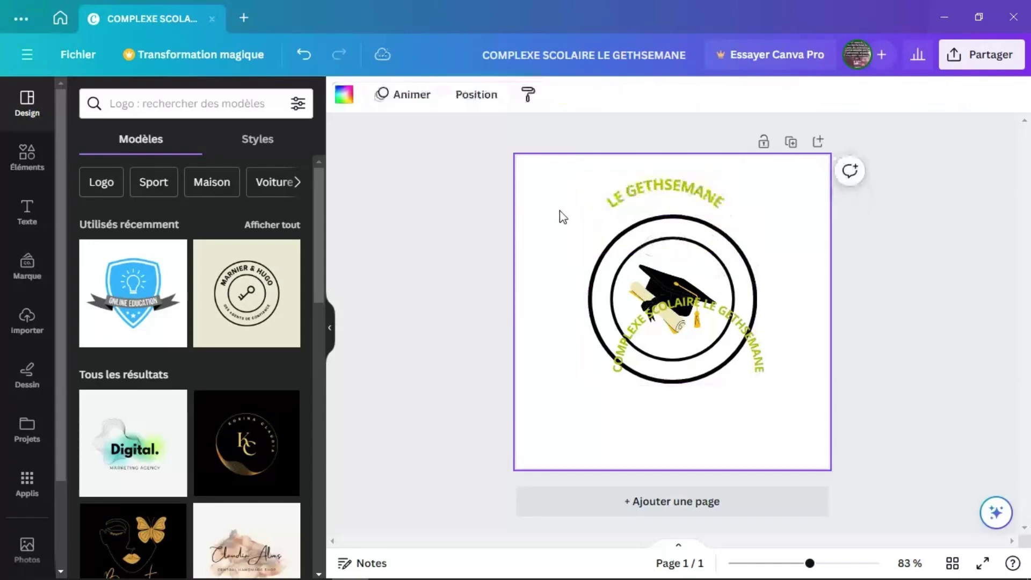
left_click(665, 198)
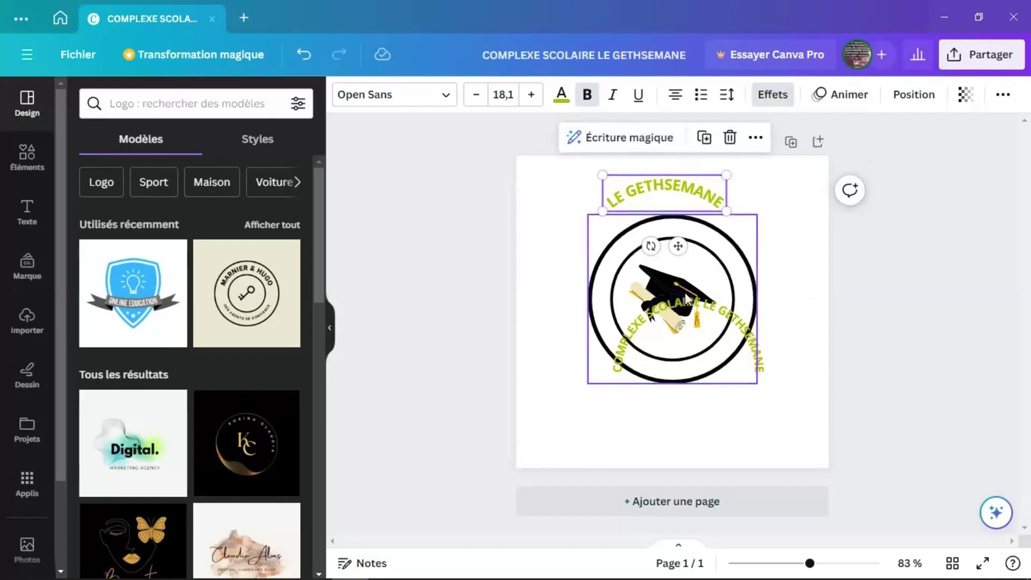
- Shorten the lower curved text to COMPLEXE SCOLAIRE, enlarge it to size 17,4 and move it into the upper band between the rings
left_click(692, 318)
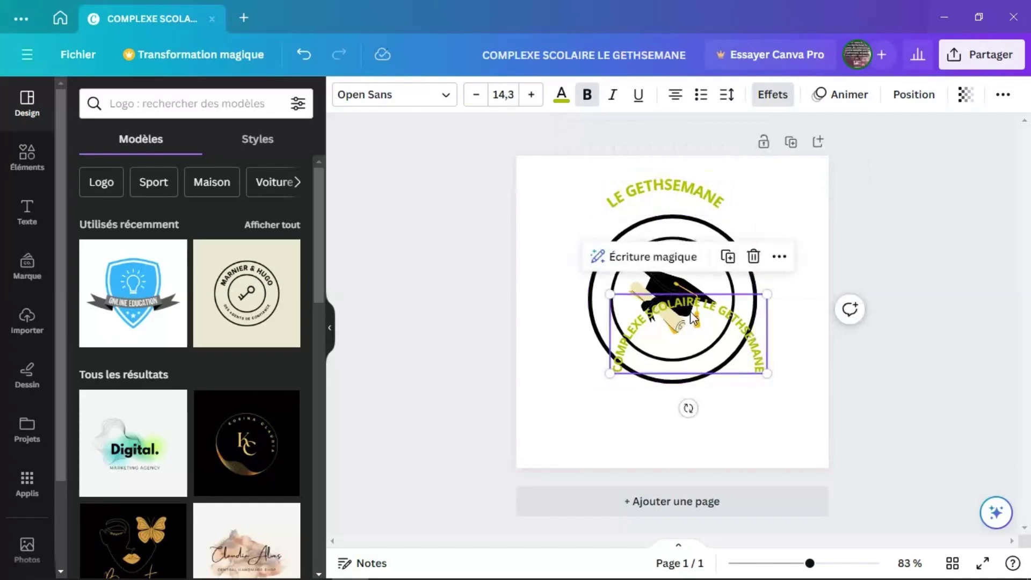
left_click(691, 316)
double_click(704, 318)
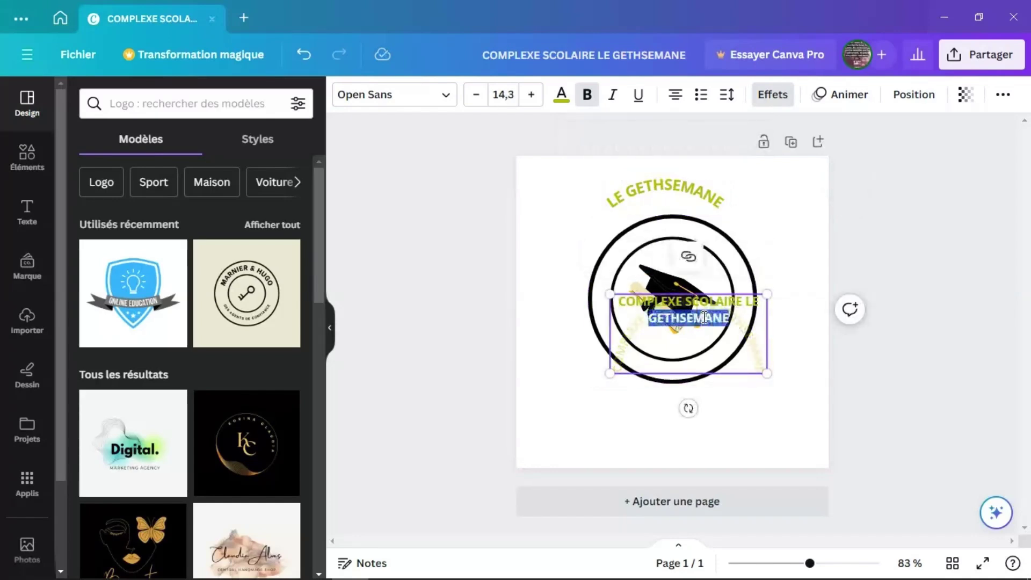
key("BackSpace")
key("Escape")
left_click_drag(704, 317, 667, 246)
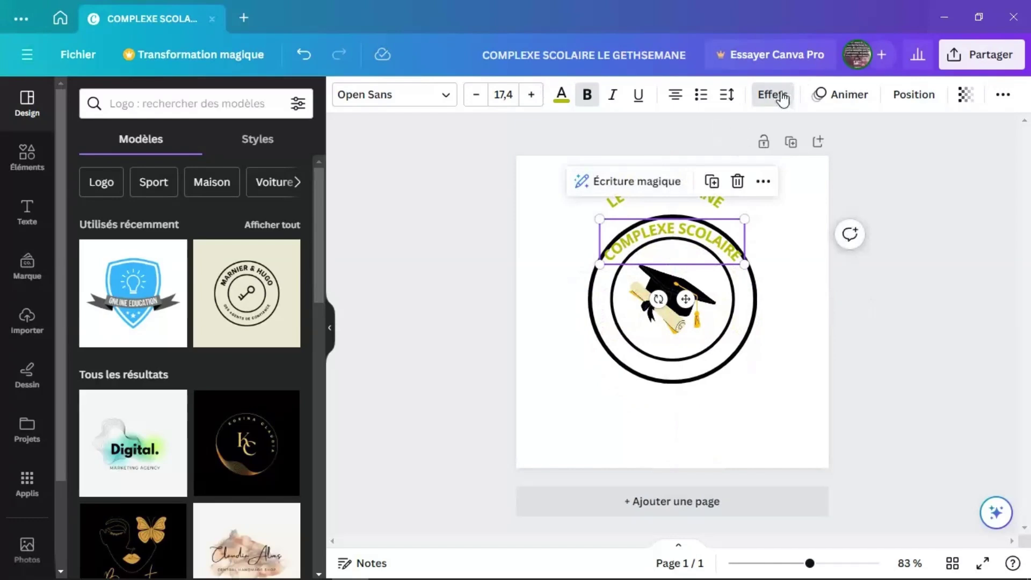
- Set the Courbe value of the COMPLEXE SCOLAIRE text to 54
left_click(783, 99)
left_click_drag(320, 410, 316, 553)
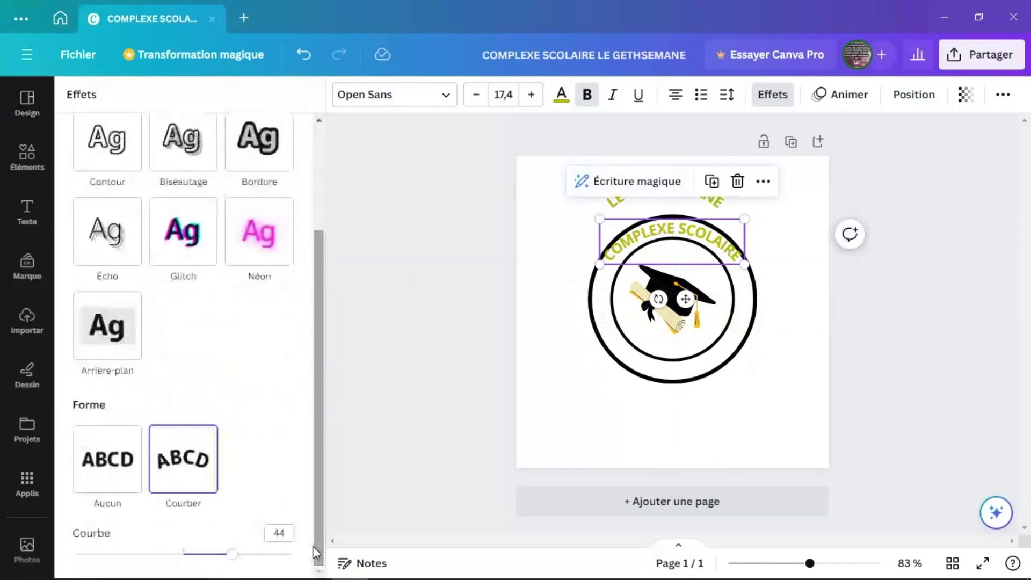
mouse_move(231, 559)
left_mouse_down()
mouse_move(246, 563)
mouse_move(172, 559)
mouse_move(245, 558)
left_mouse_up()
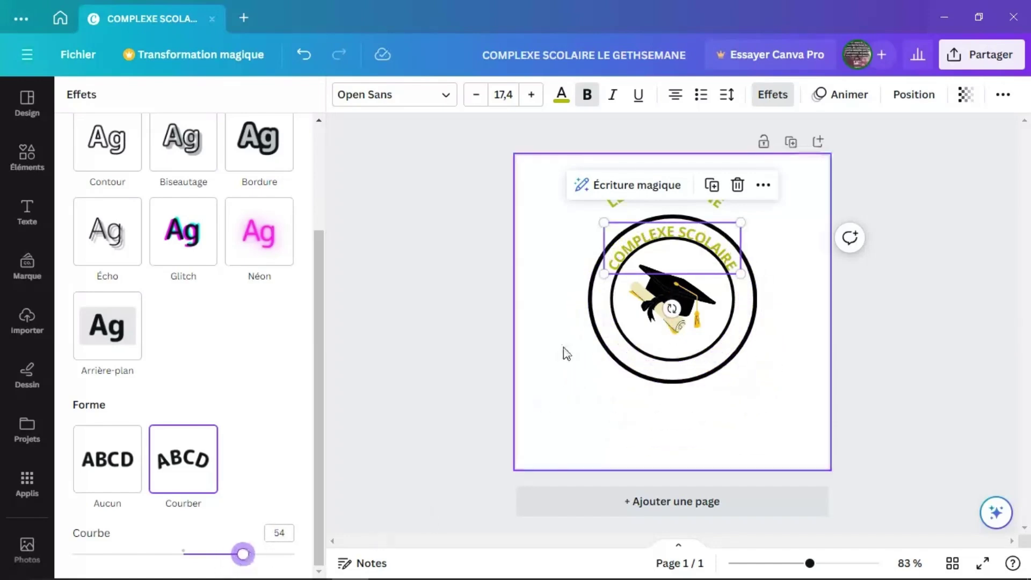
- Move LE GETHSEMANE into the lower band between the rings and set its Courbe value to -58
left_click(619, 211)
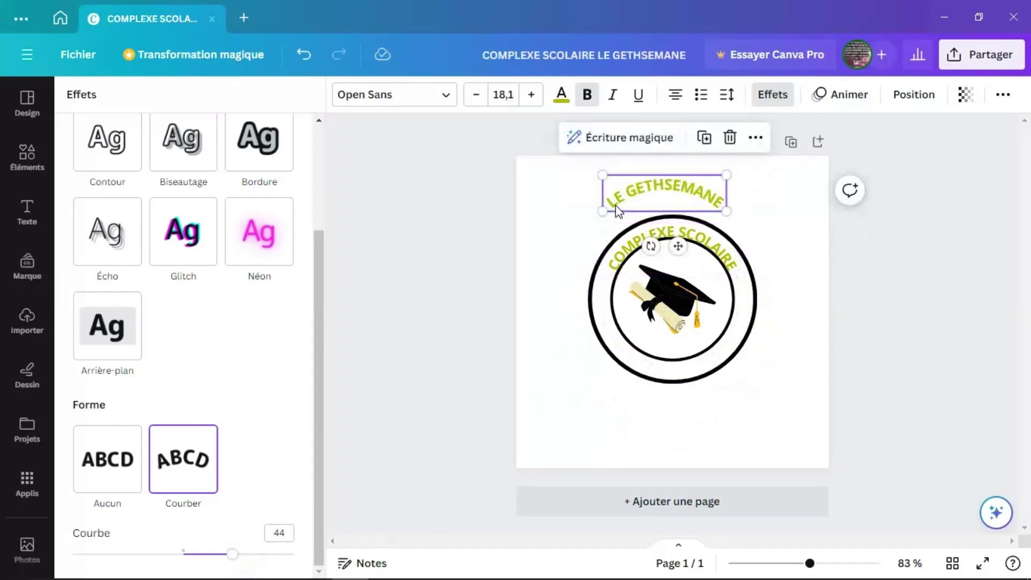
left_click_drag(679, 246, 690, 424)
left_click_drag(235, 559, 120, 554)
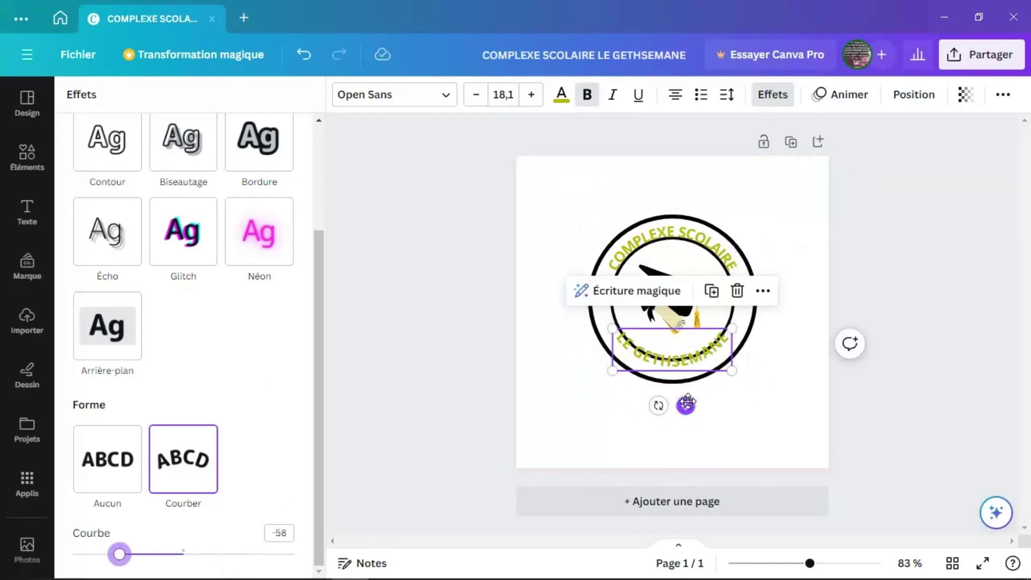
left_click_drag(686, 403, 686, 415)
left_click(801, 322)
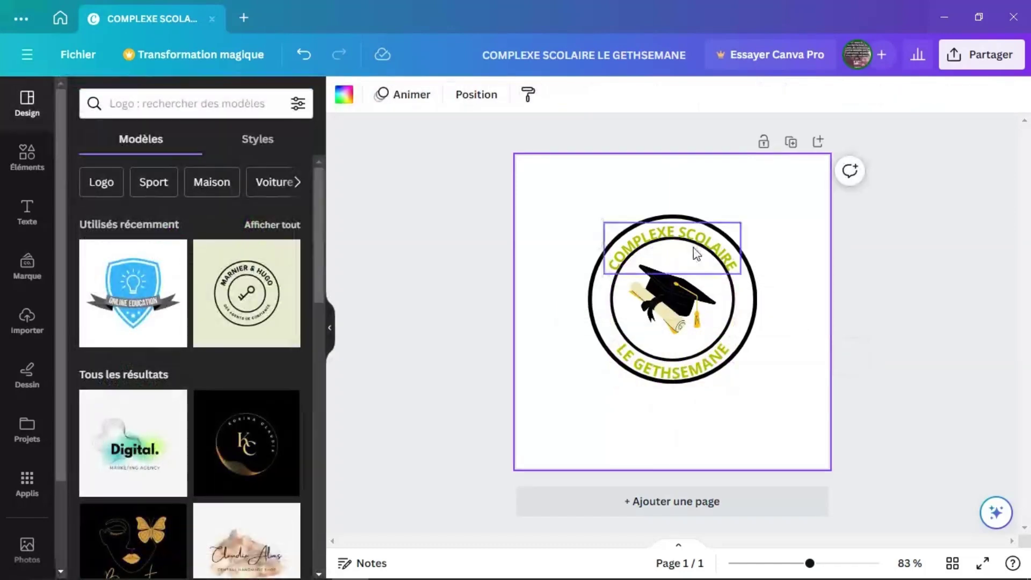
- Enlarge COMPLEXE SCOLAIRE to size 19,4 and align it within the upper band between the rings
left_click(739, 258)
left_click_drag(740, 273, 752, 281)
left_click_drag(680, 239, 676, 231)
mouse_move(751, 272)
left_mouse_down()
mouse_move(739, 268)
mouse_move(744, 282)
left_mouse_up()
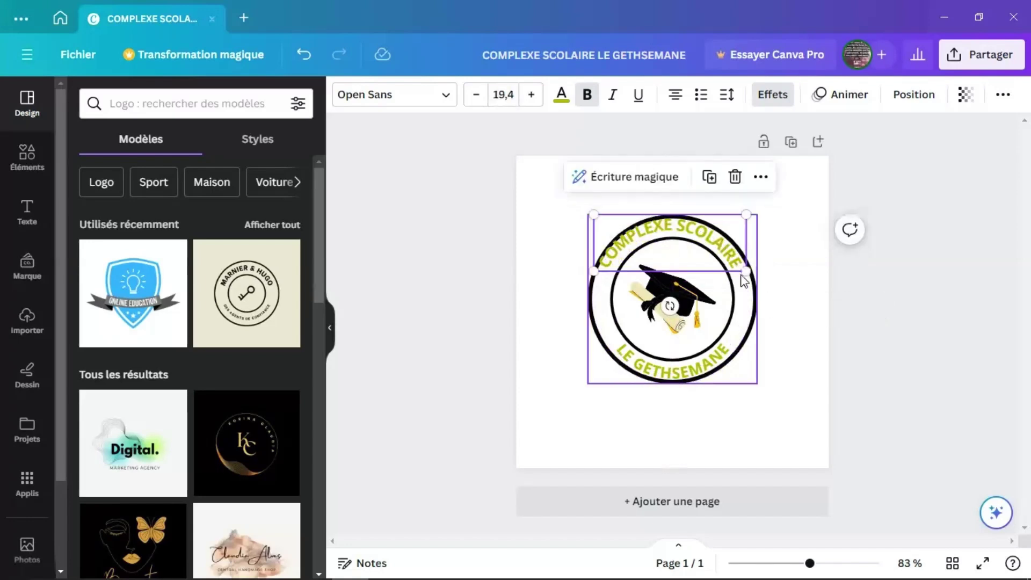
left_click_drag(686, 238, 685, 232)
- Set the Courbe value of LE GETHSEMANE to -51 and center the text within the lower band between the rings
left_click(671, 368)
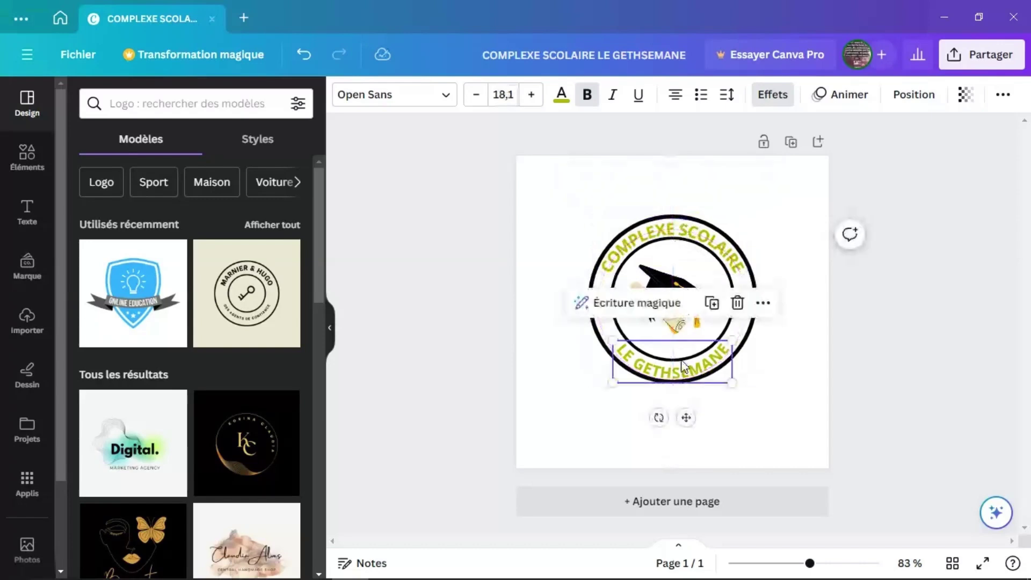
left_click(763, 380)
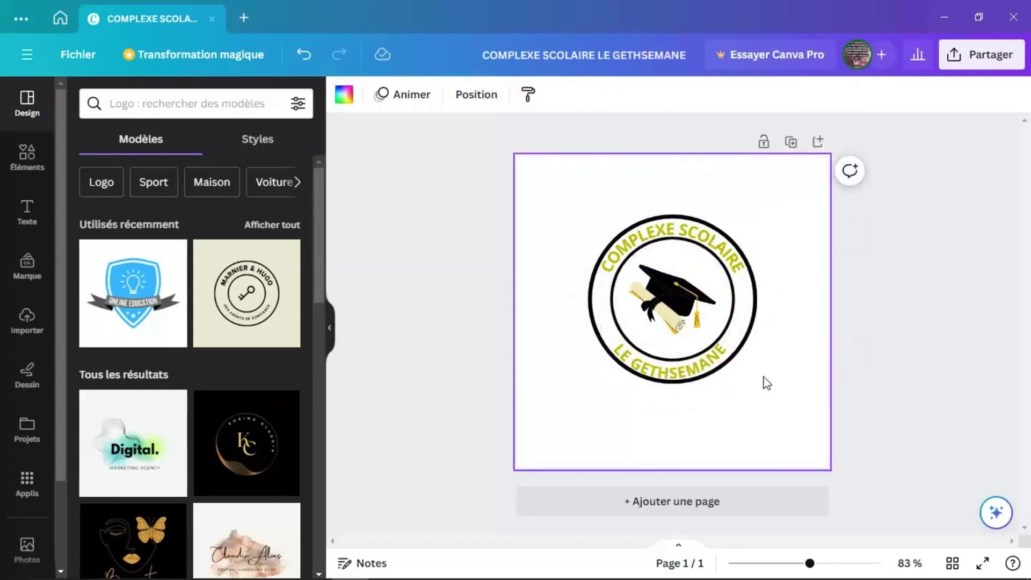
left_click_drag(676, 371, 682, 370)
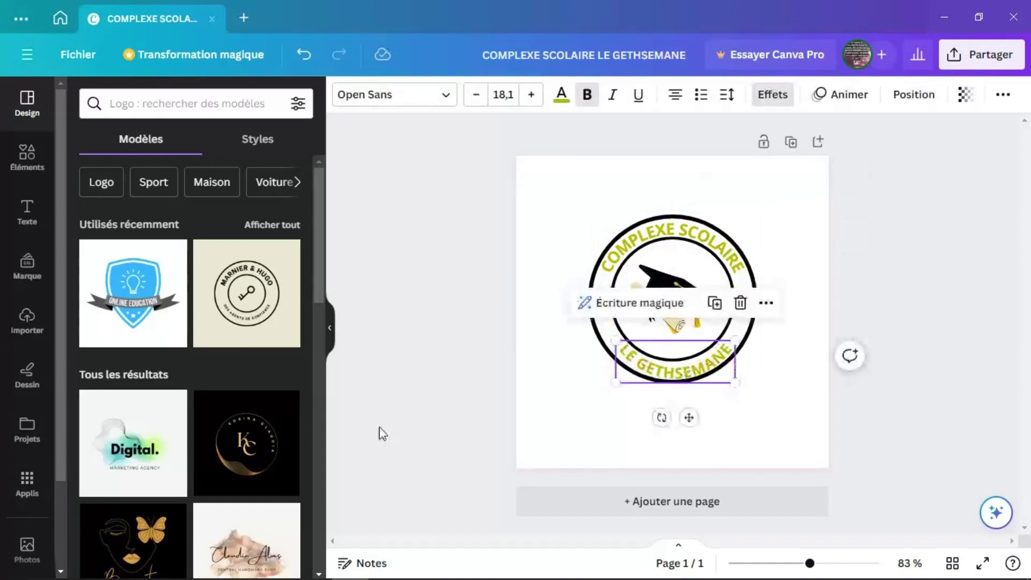
left_click(774, 94)
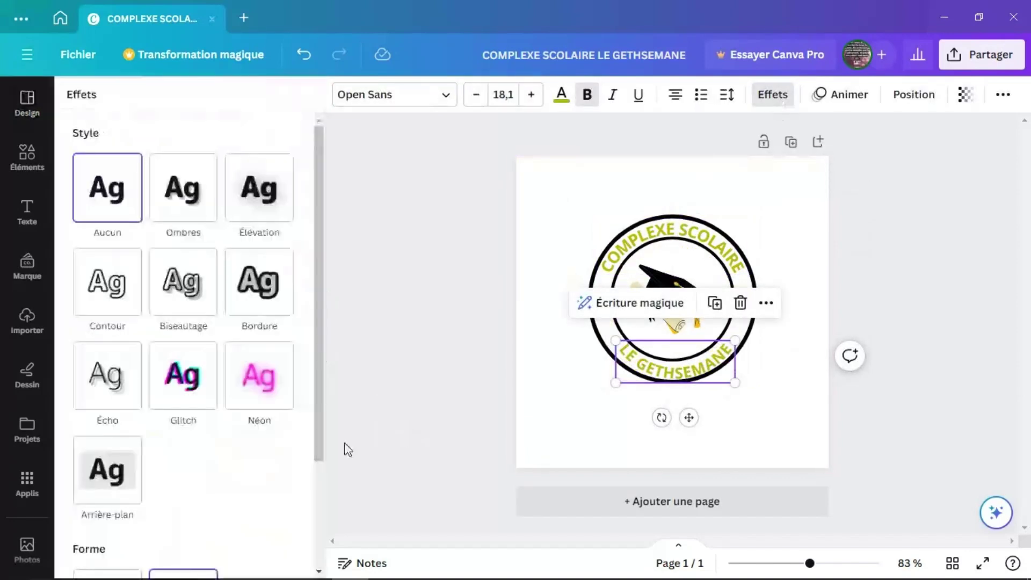
left_click_drag(317, 420, 292, 526)
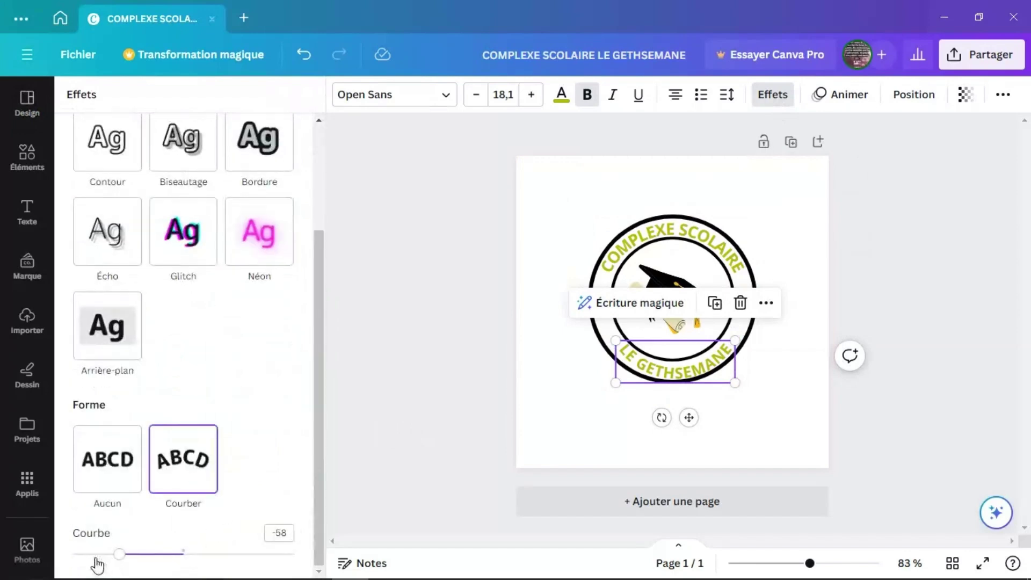
left_click_drag(122, 557, 128, 567)
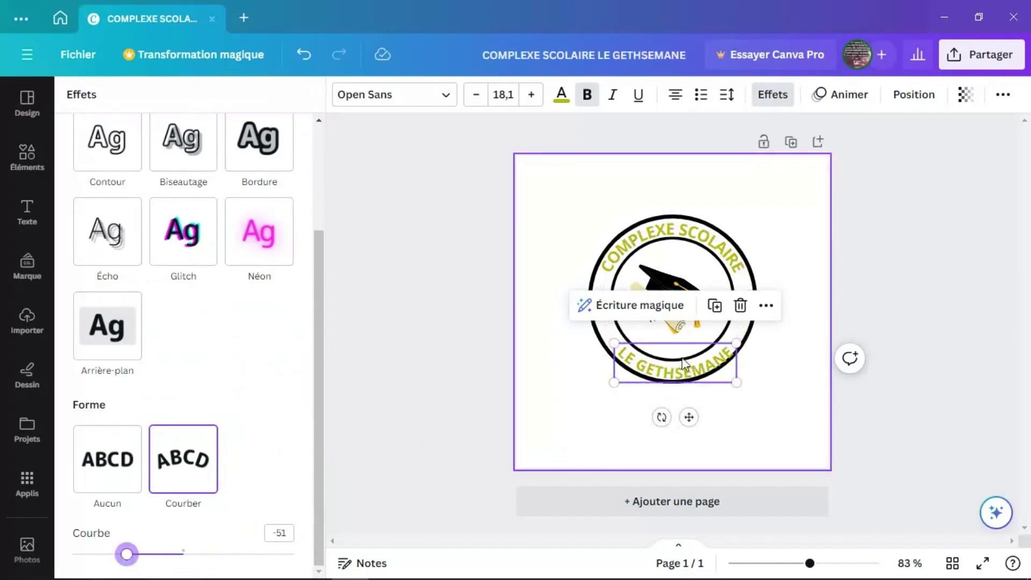
left_click_drag(689, 416, 686, 369)
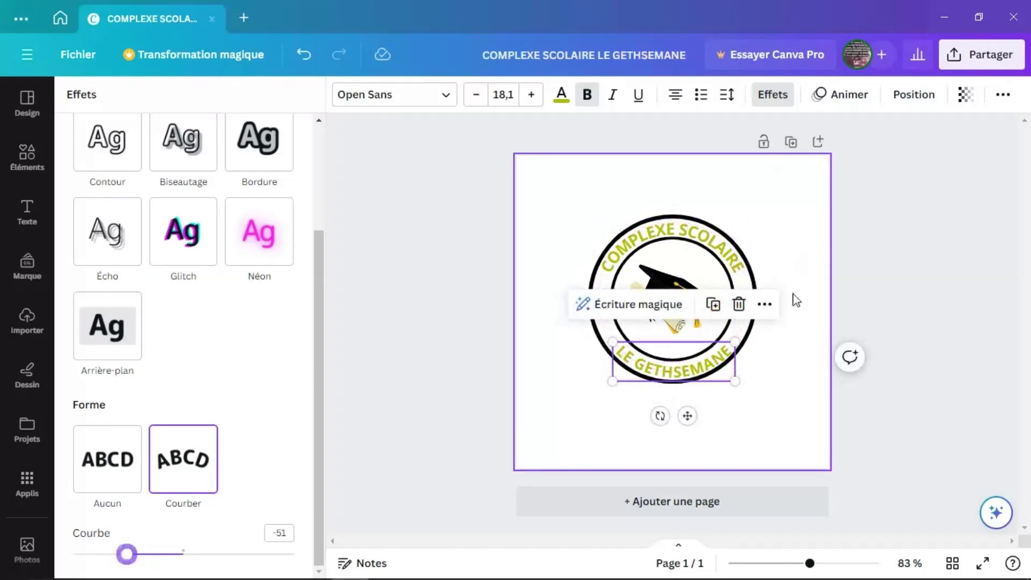
left_click(779, 272)
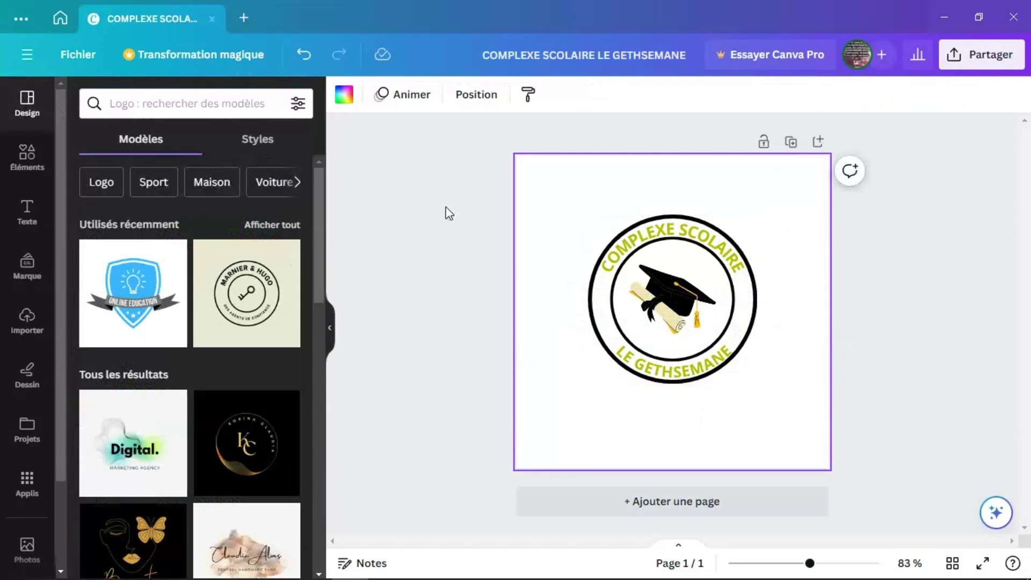
- Search the elements library for "etoile" and limit the results to illustrations
left_click(331, 328)
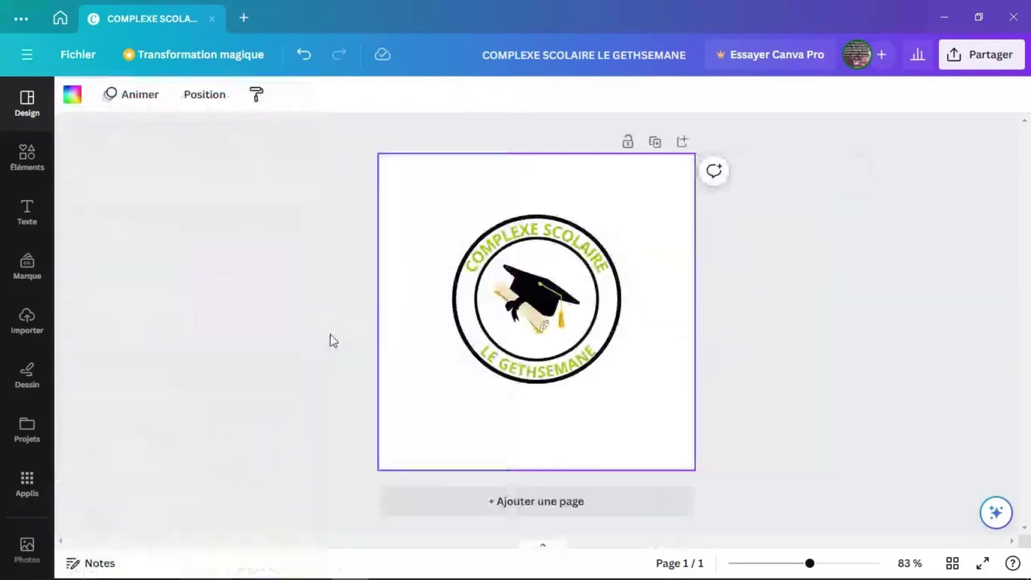
left_click(26, 160)
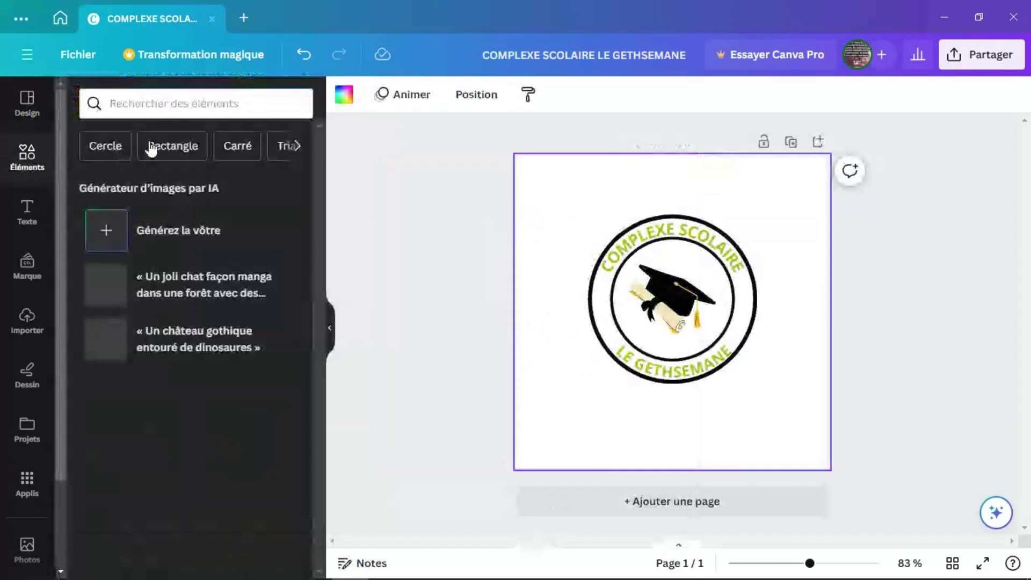
left_click(187, 107)
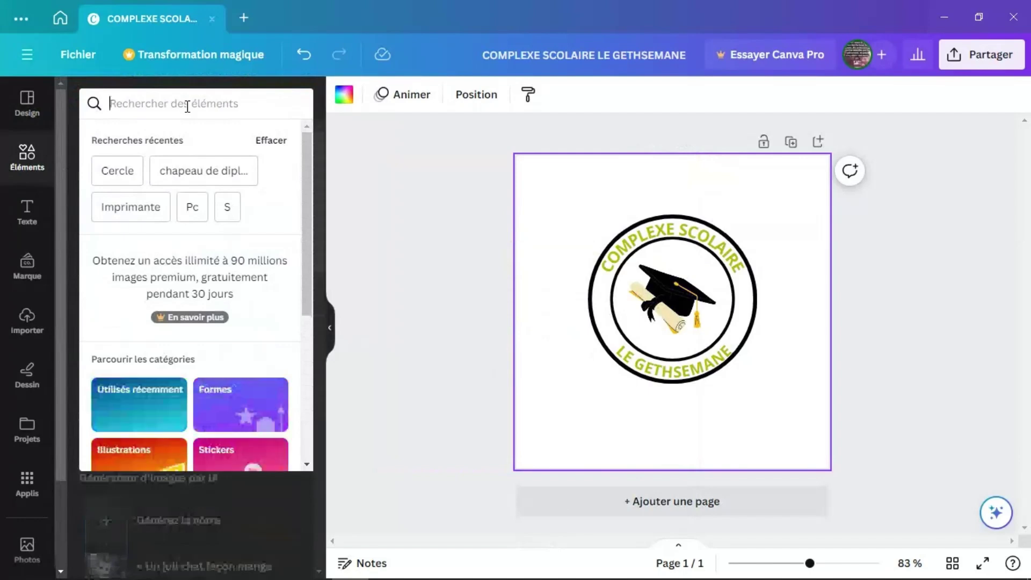
type("etoile")
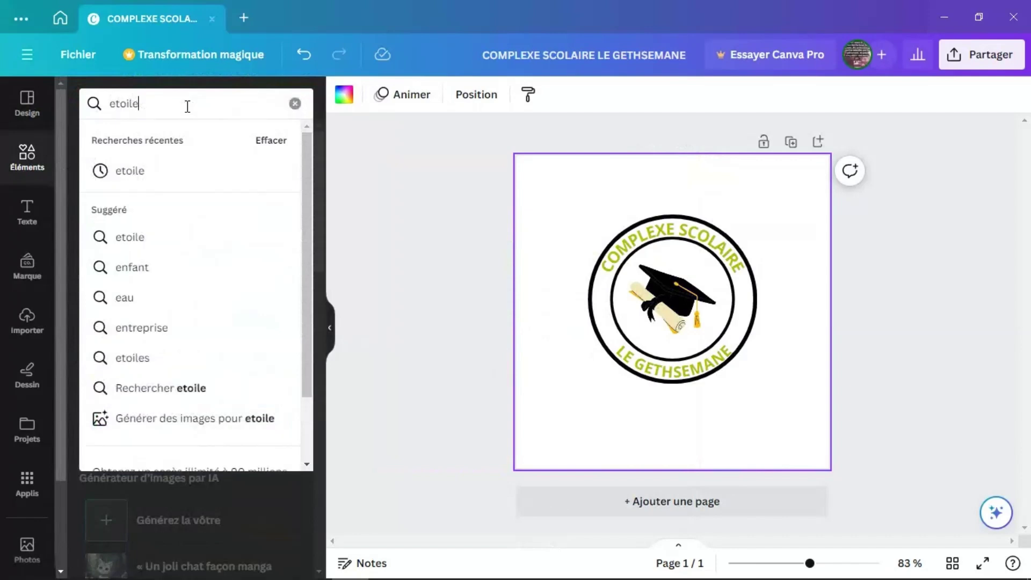
key("Return")
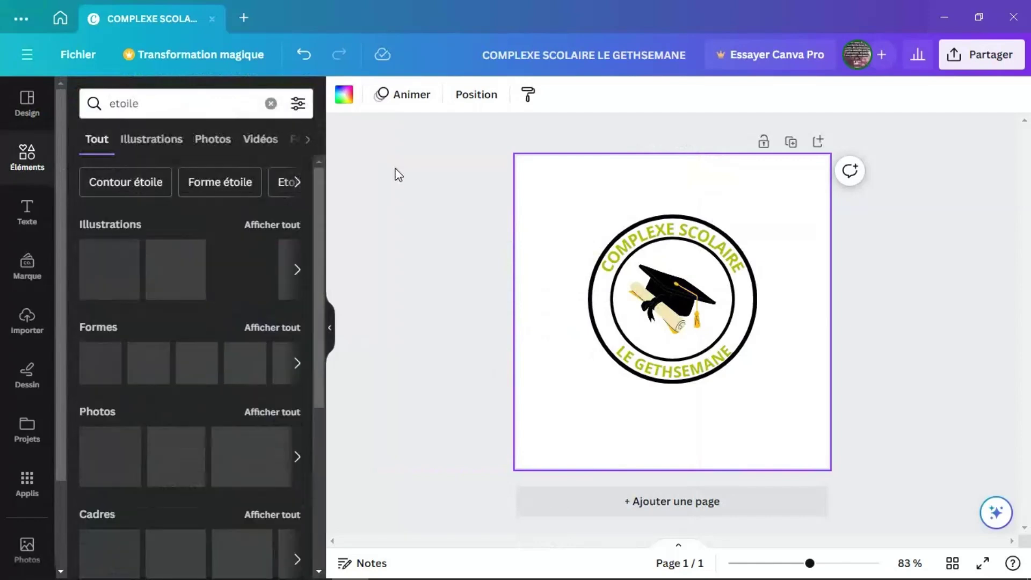
left_click(150, 141)
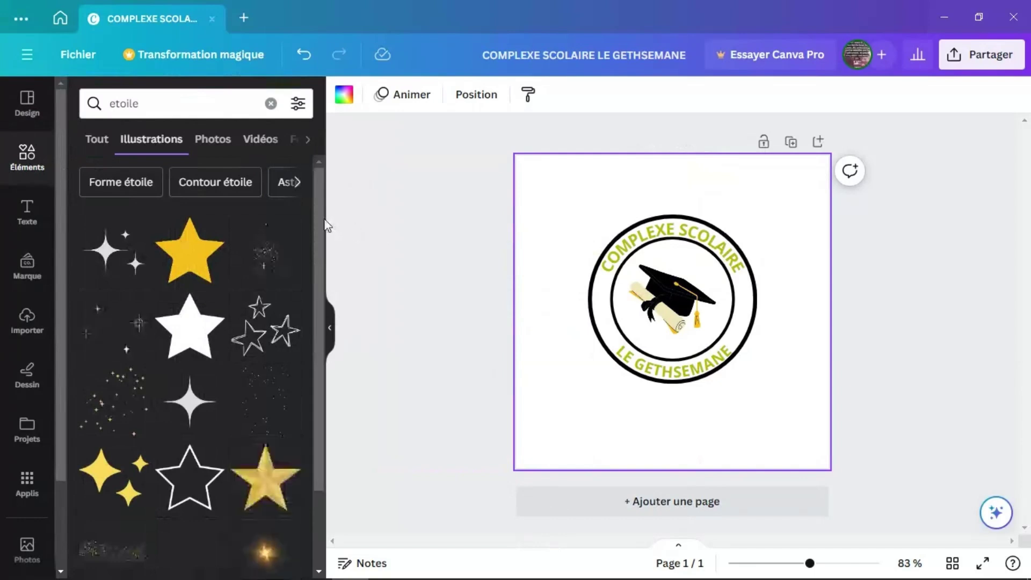
left_click_drag(322, 223, 324, 301)
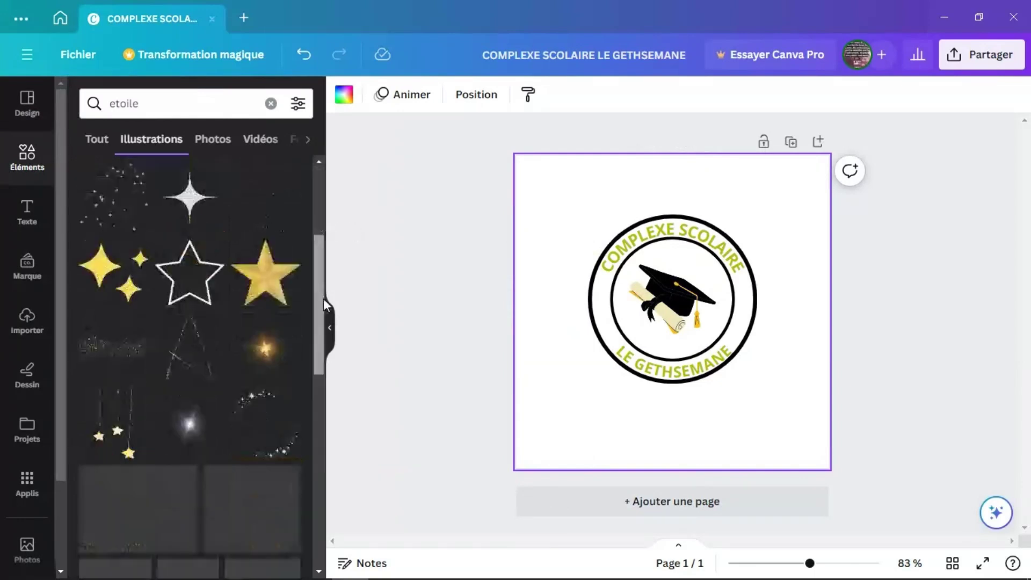
left_click(265, 275)
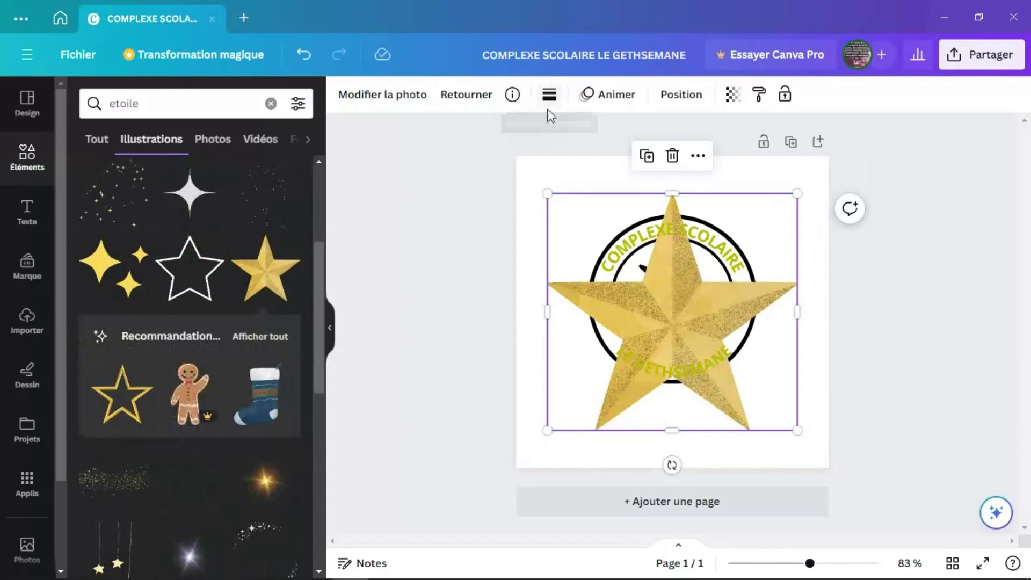
left_click(672, 157)
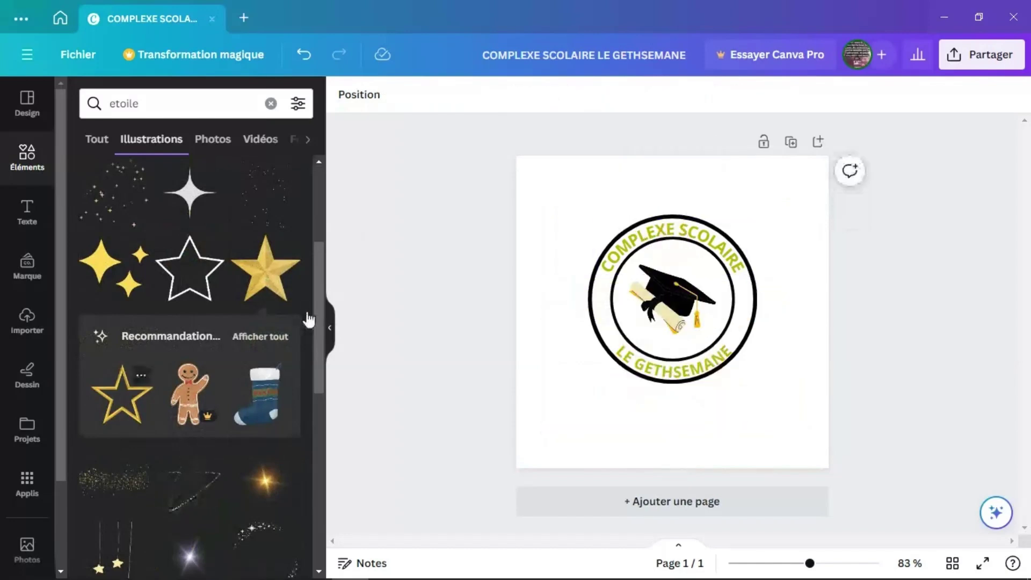
scroll(318, 246, "up", 4)
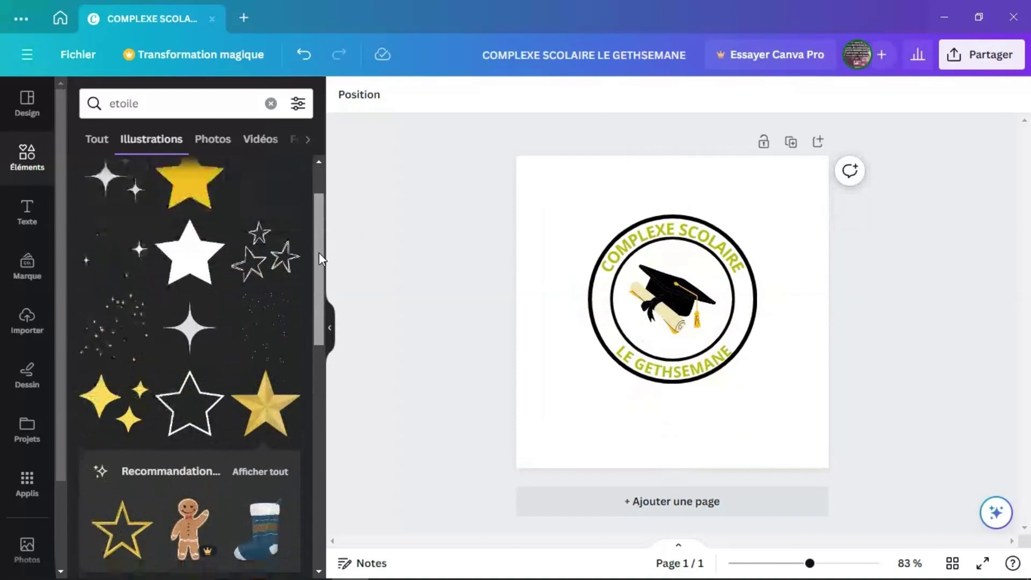
scroll(320, 227, "down", 5)
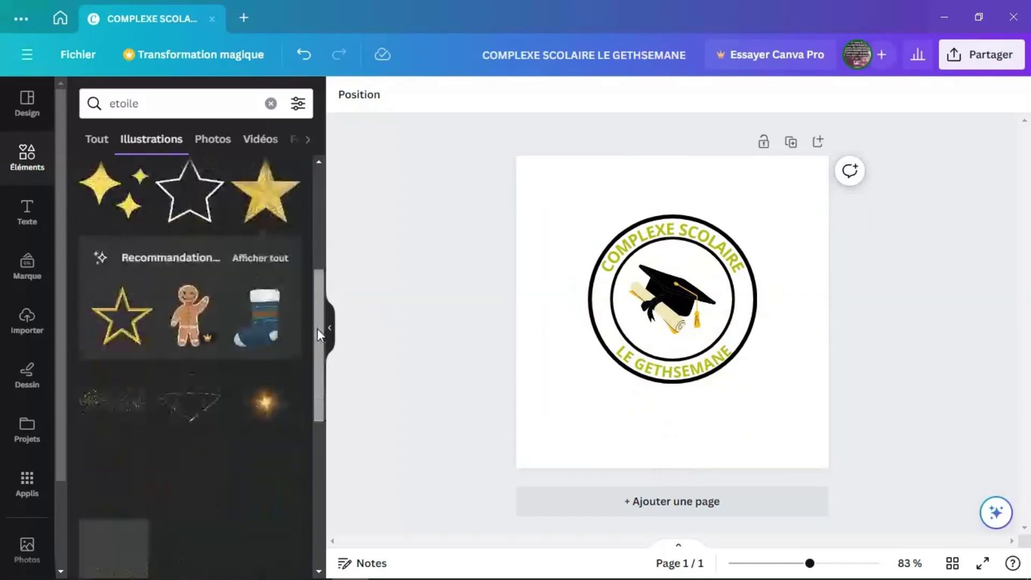
- Insert the plain solid star illustration, shrink it and place it in the left part of the band between the rings
left_click_drag(323, 311, 324, 403)
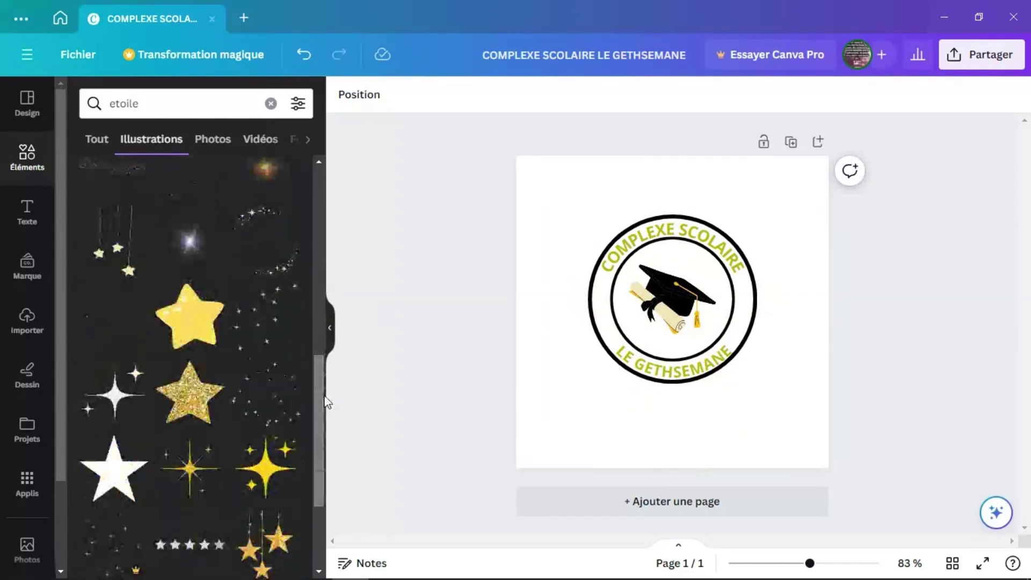
left_click(113, 472)
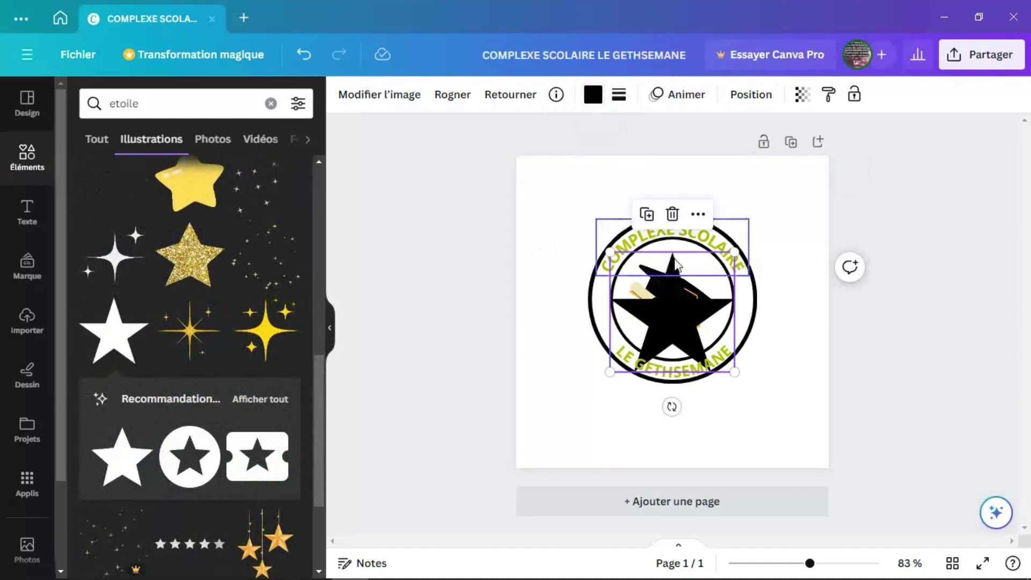
left_click_drag(724, 360, 616, 351)
left_click_drag(608, 315, 606, 311)
left_click_drag(615, 350, 617, 348)
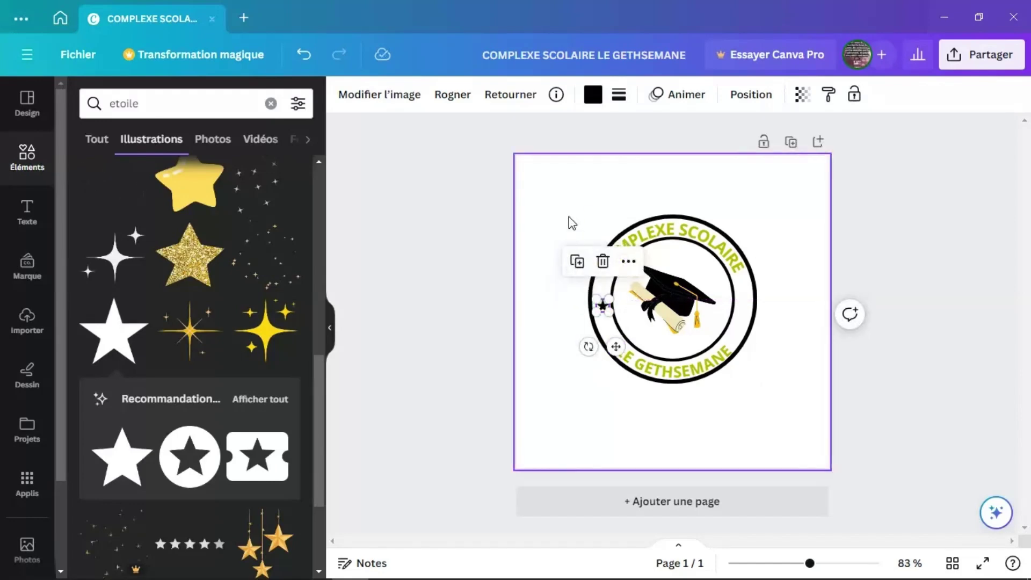
left_click(775, 419)
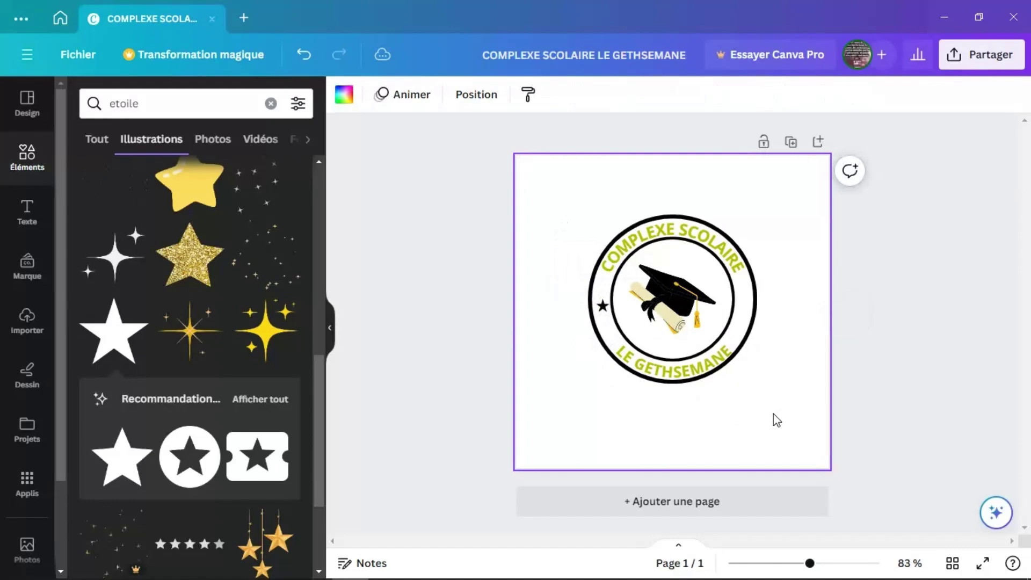
- Duplicate the small black star and place the copy at the same height in the right part of the band
left_click(604, 307)
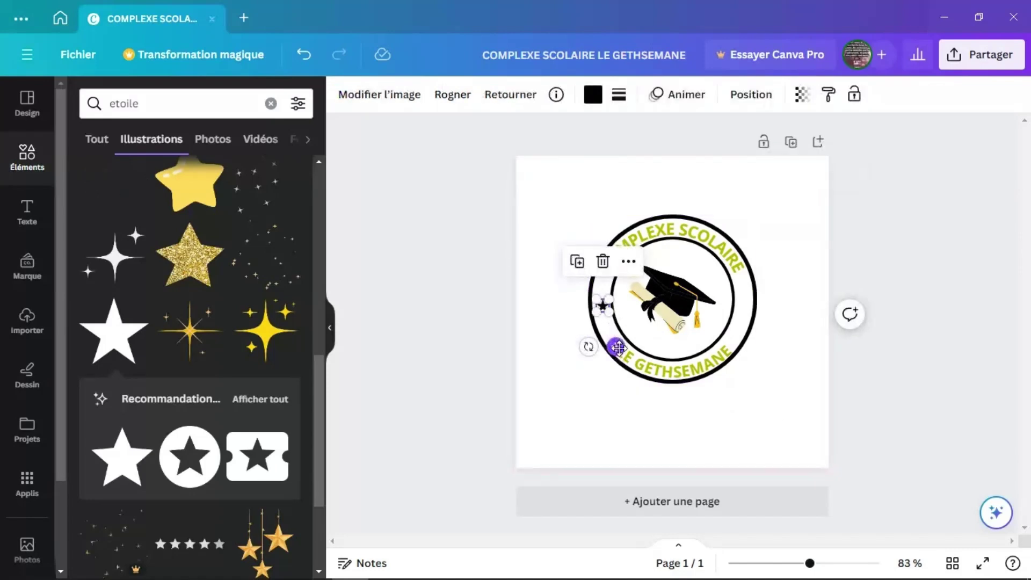
left_click_drag(618, 348, 616, 347)
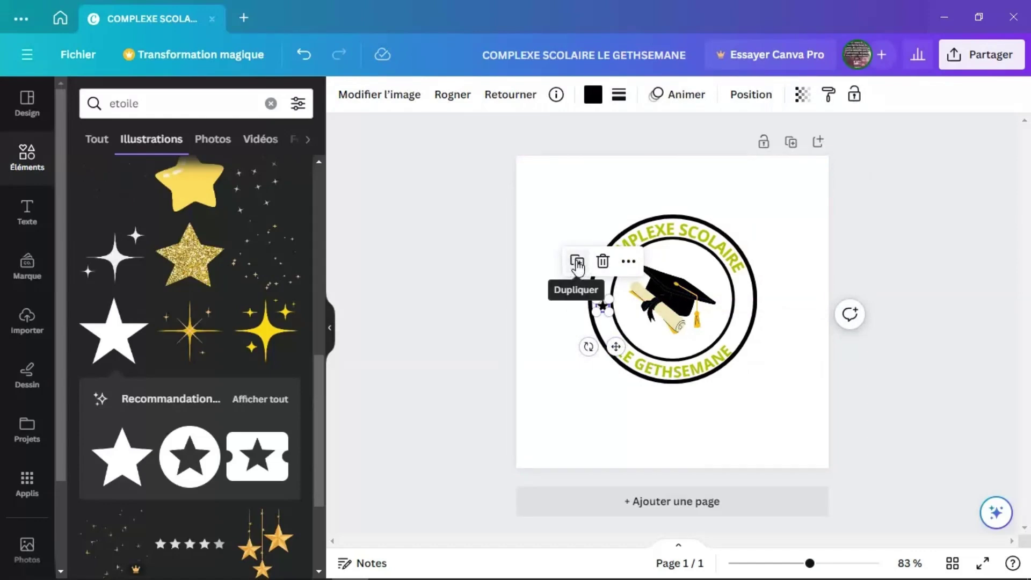
left_click(576, 263)
left_click_drag(621, 353, 757, 348)
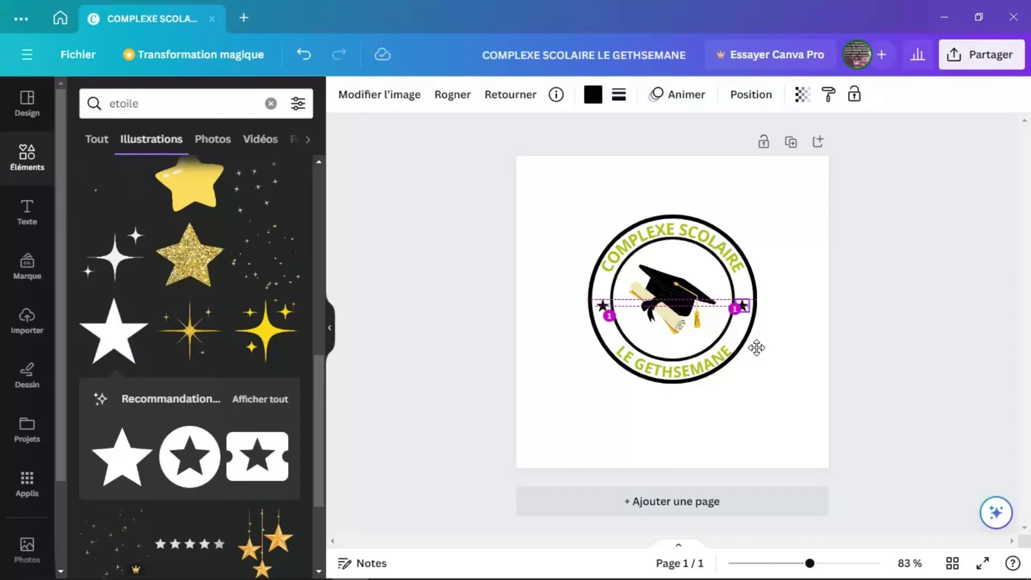
- Fine-tune the right star's position so it sits level with the left star within the ring band
left_click_drag(757, 348, 755, 347)
left_click(771, 376)
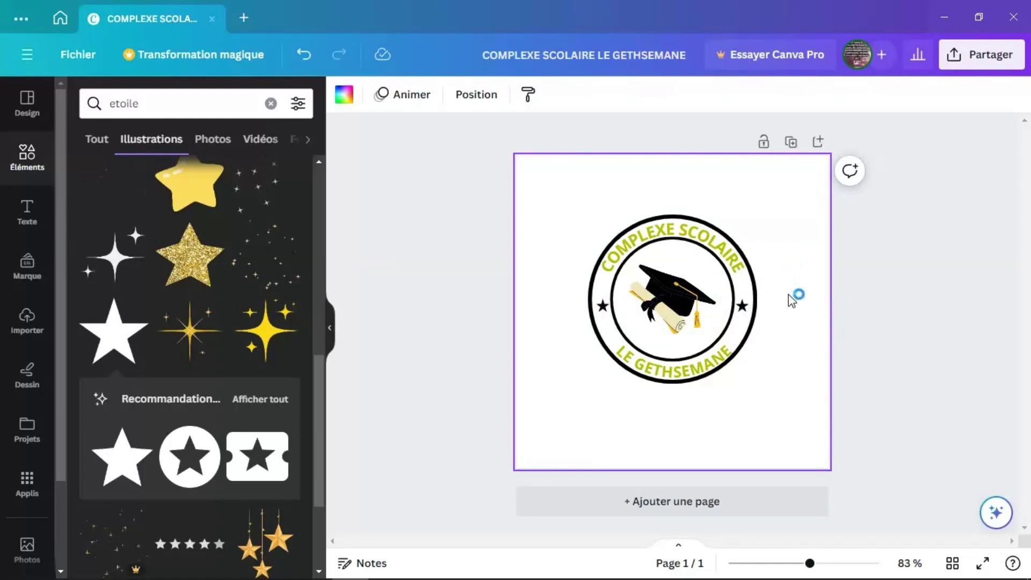
left_click(715, 366)
left_click(792, 350)
left_click(679, 378)
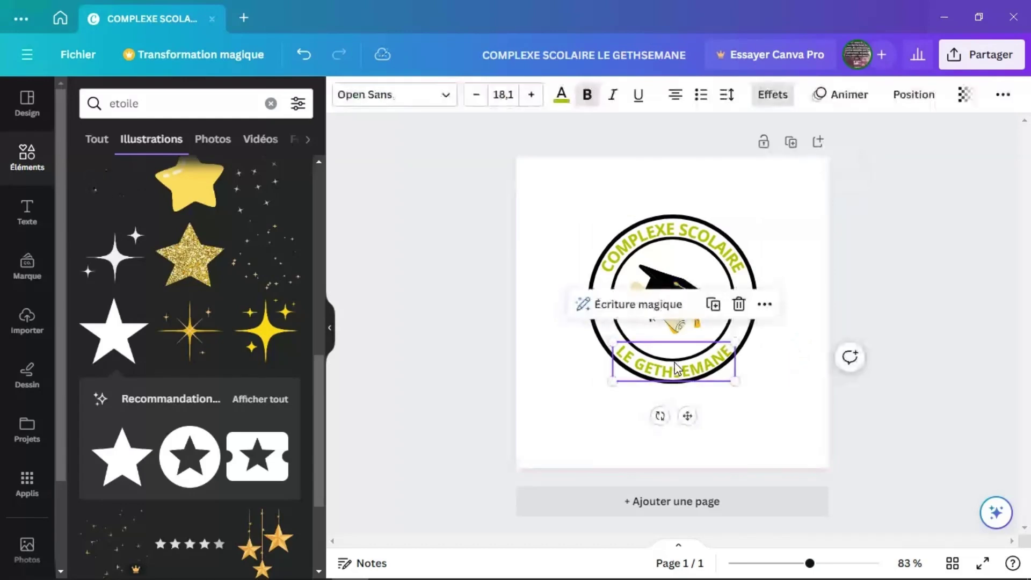
left_click_drag(690, 416, 692, 410)
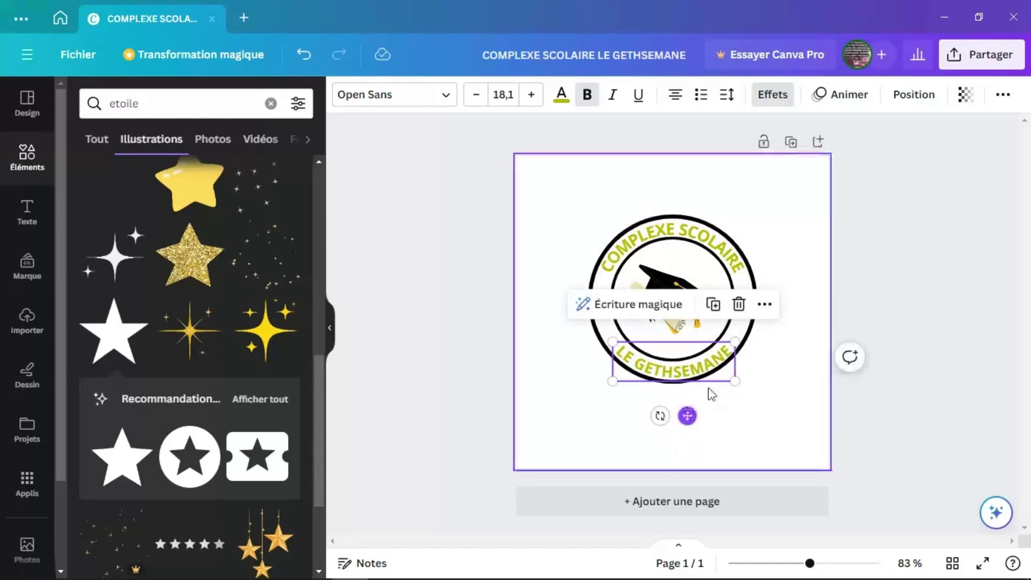
left_click(787, 278)
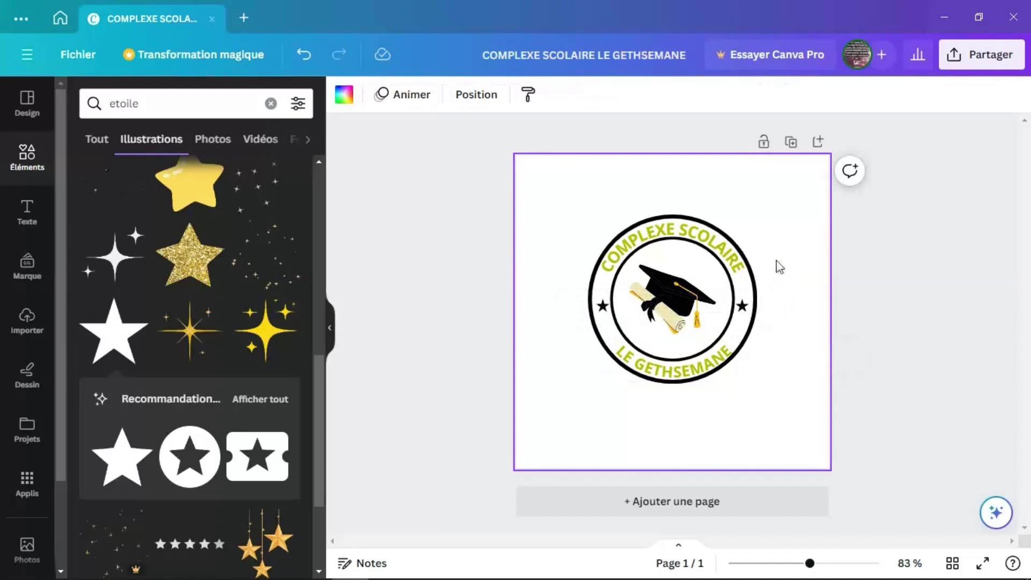
- Recolor the LE GETHSEMANE text with a custom dark navy blue, #04086D
left_click(713, 353)
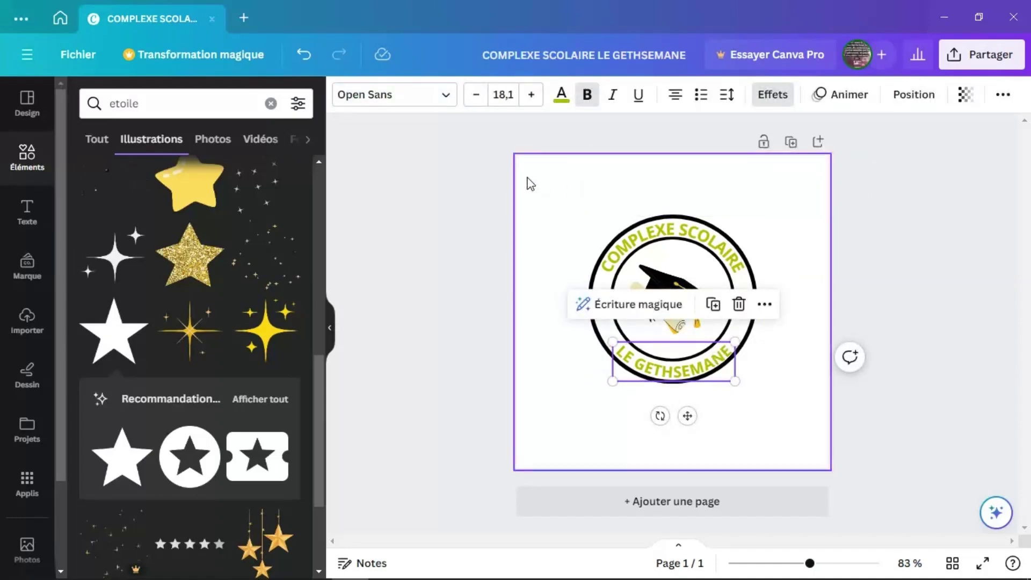
left_click(560, 100)
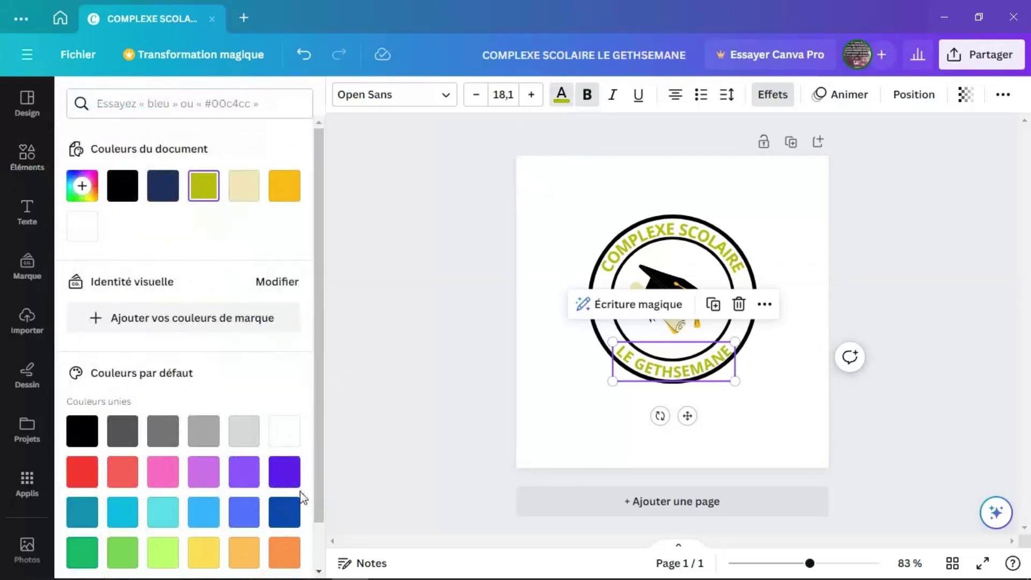
left_click(284, 513)
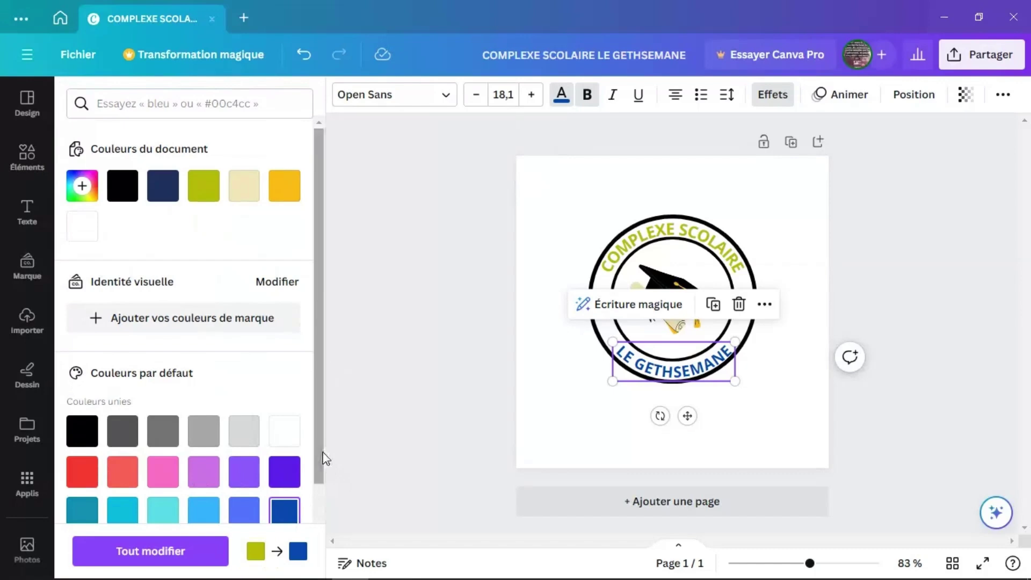
left_click_drag(321, 457, 325, 357)
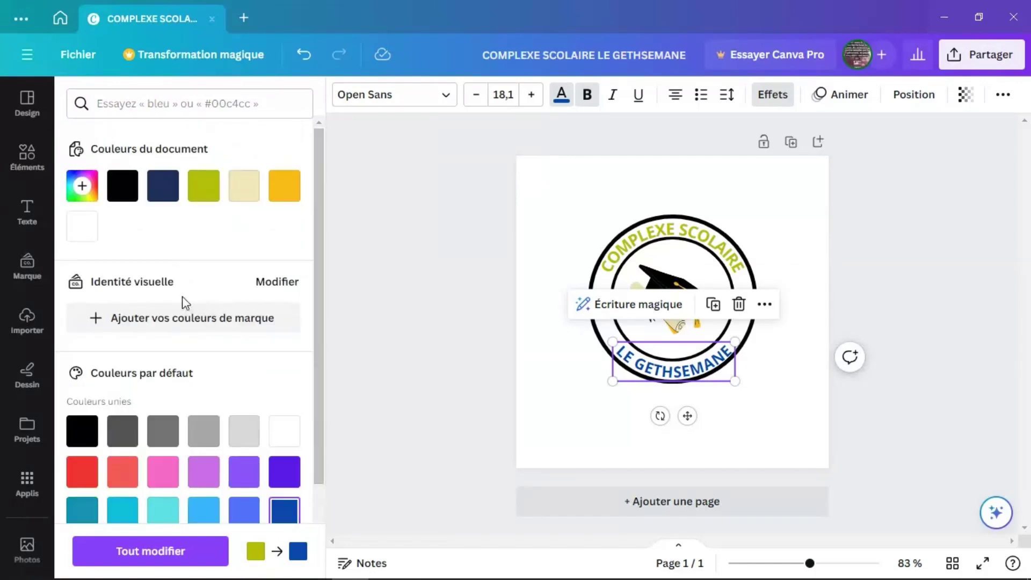
left_click(84, 188)
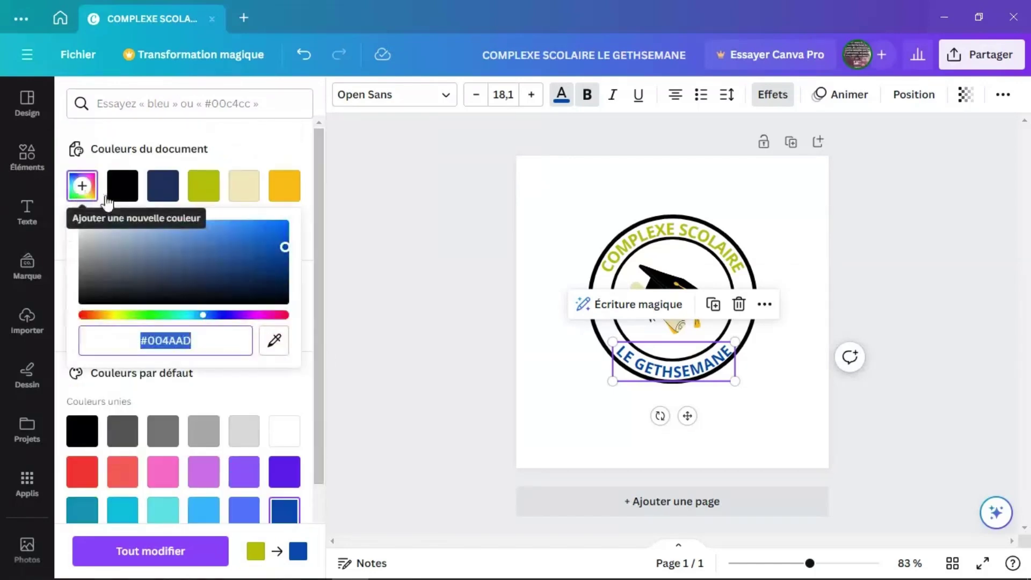
left_click_drag(284, 247, 282, 270)
left_click_drag(206, 320, 218, 323)
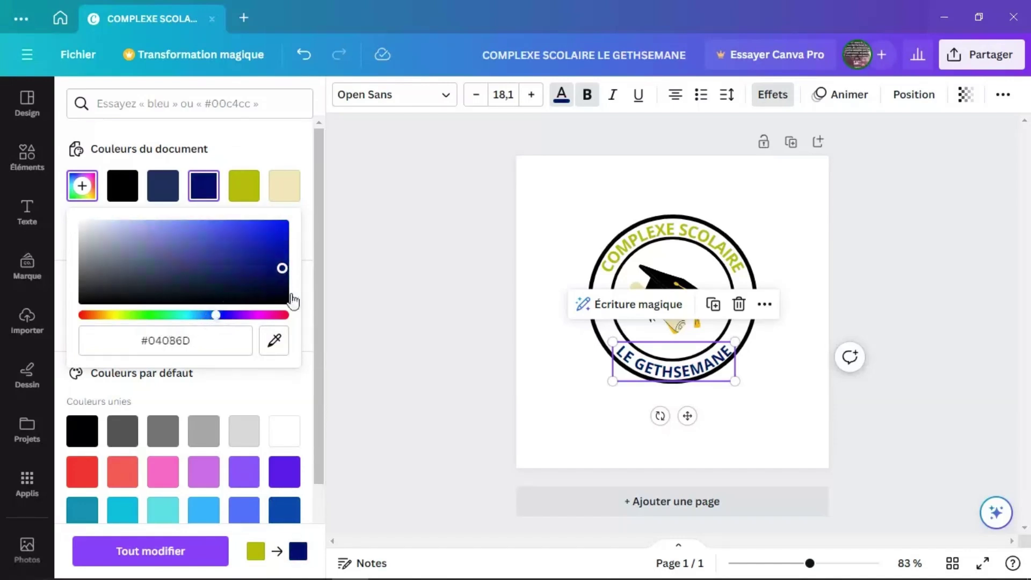
left_click(788, 349)
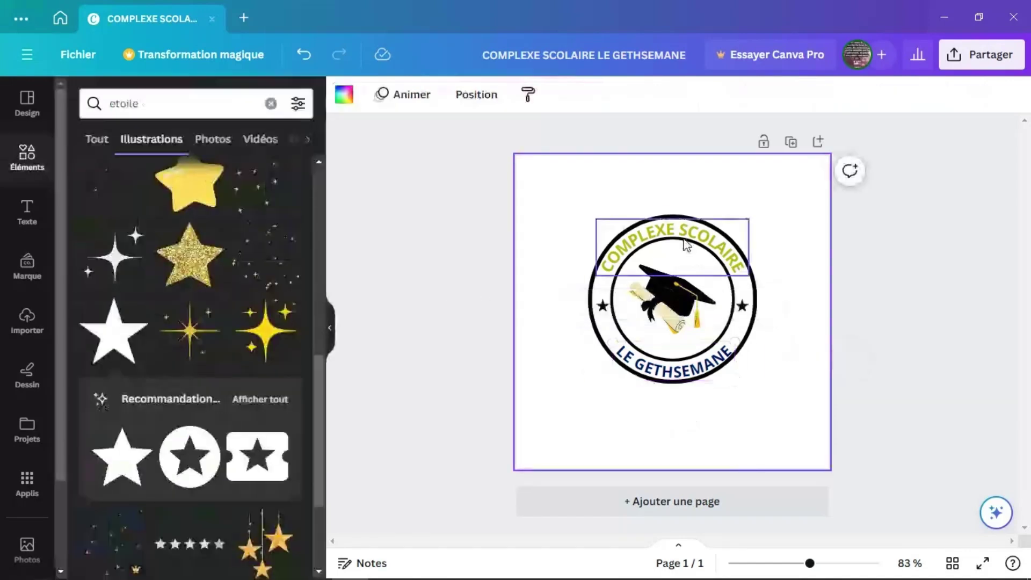
- Change the font of COMPLEXE SCOLAIRE to Times New Roman and apply the font change to the whole design
left_click(681, 238)
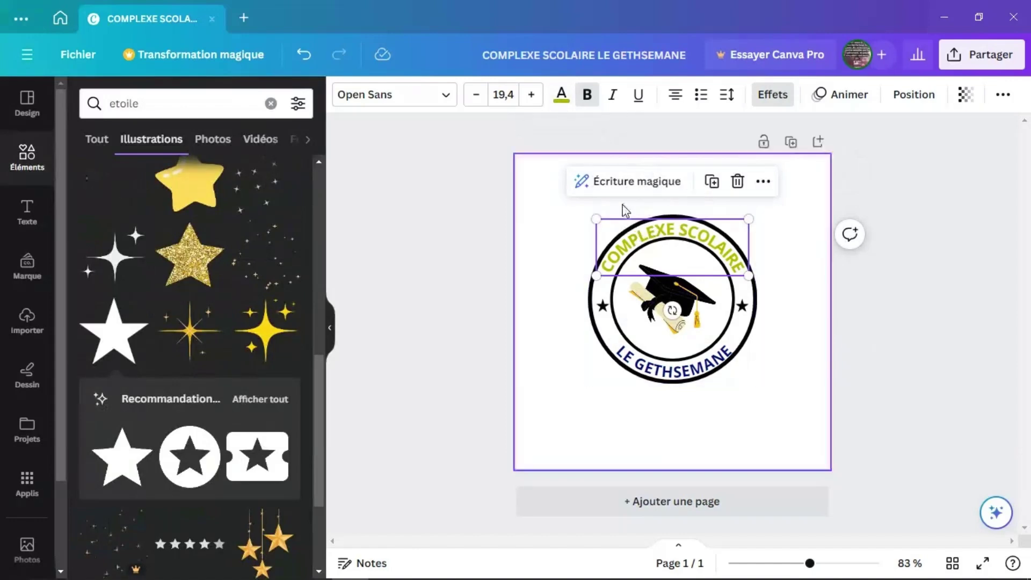
left_click(769, 270)
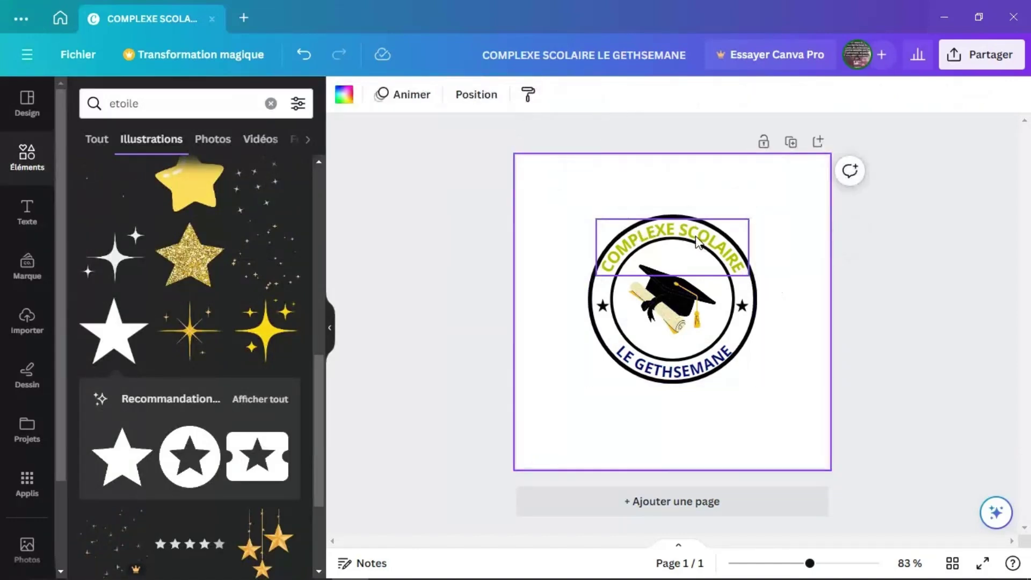
left_click(697, 240)
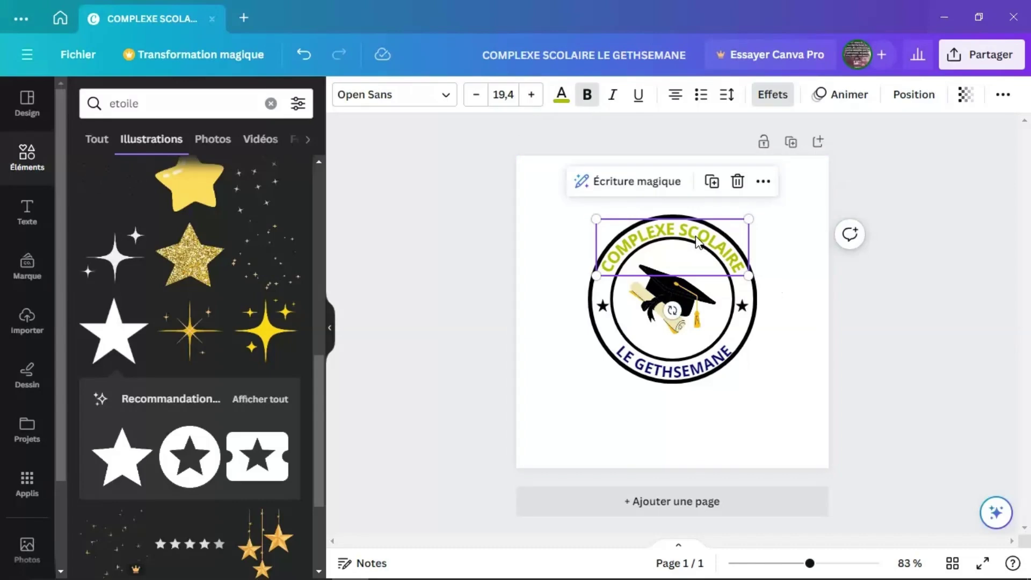
left_click(445, 101)
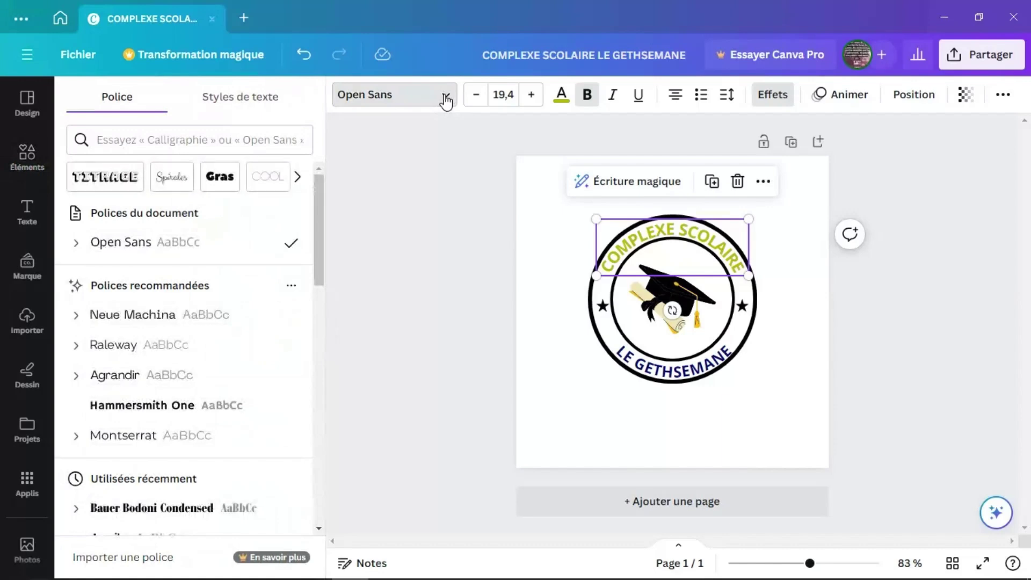
left_click(142, 144)
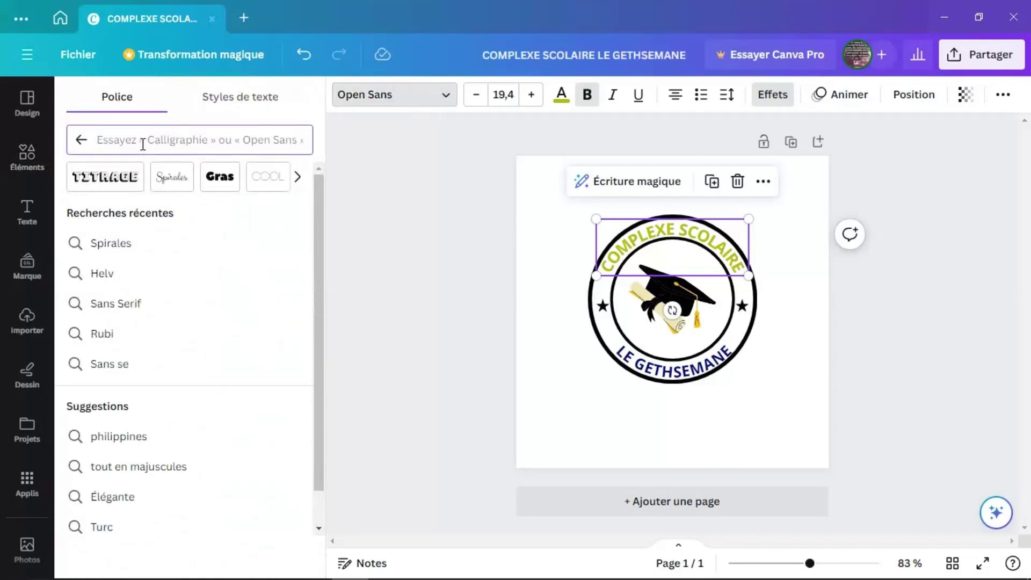
type("tim")
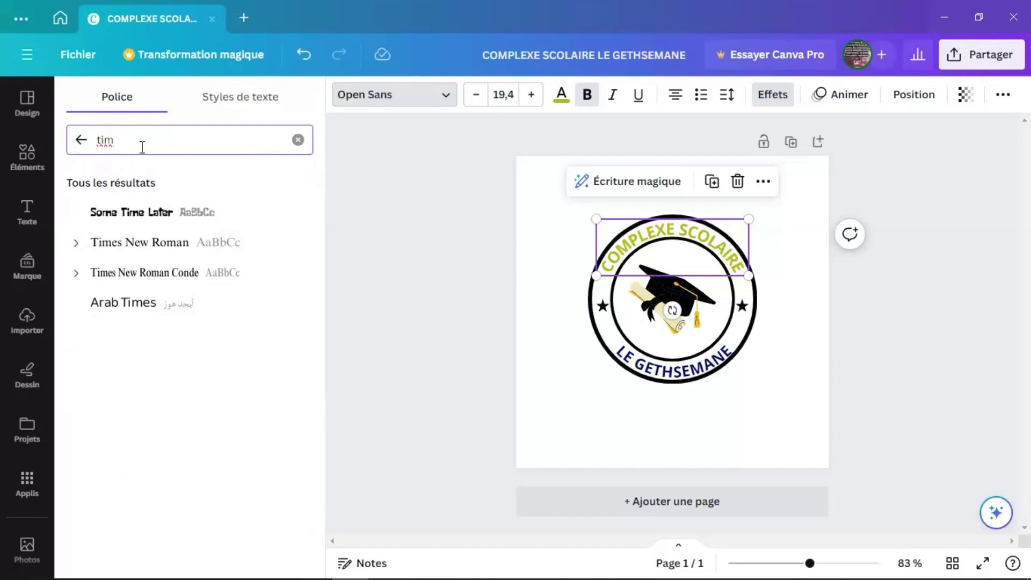
left_click(151, 251)
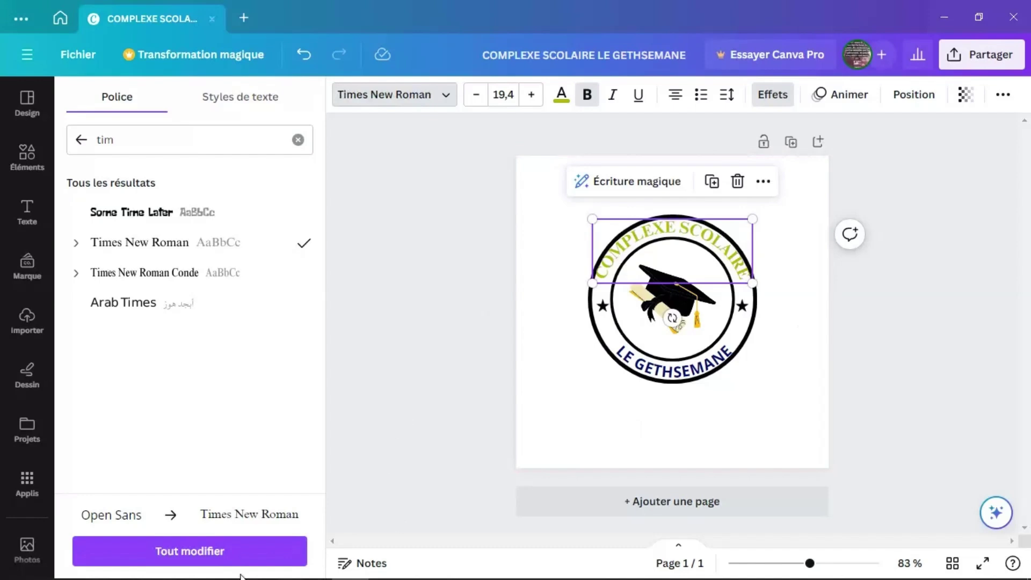
left_click(228, 553)
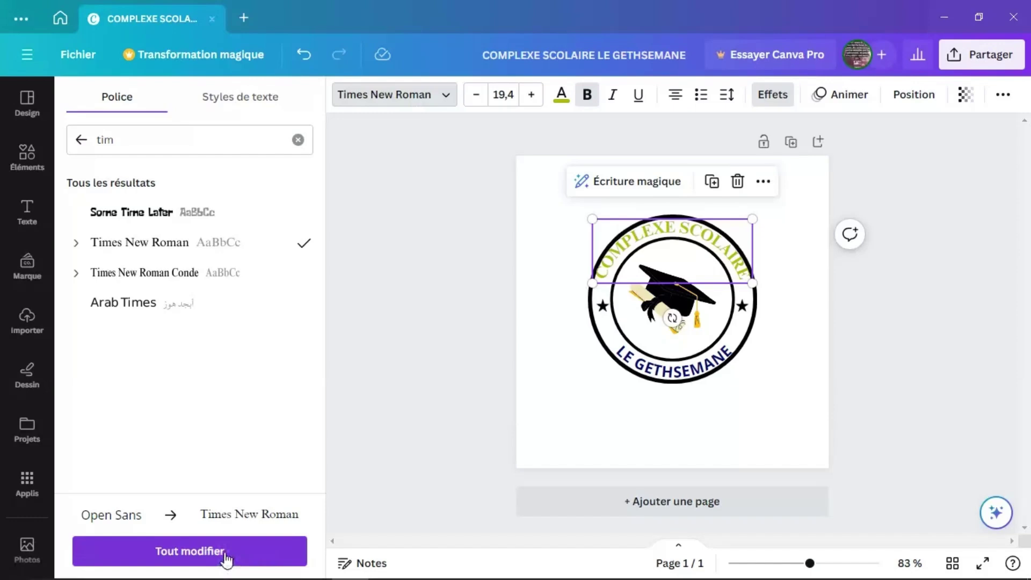
left_click(228, 557)
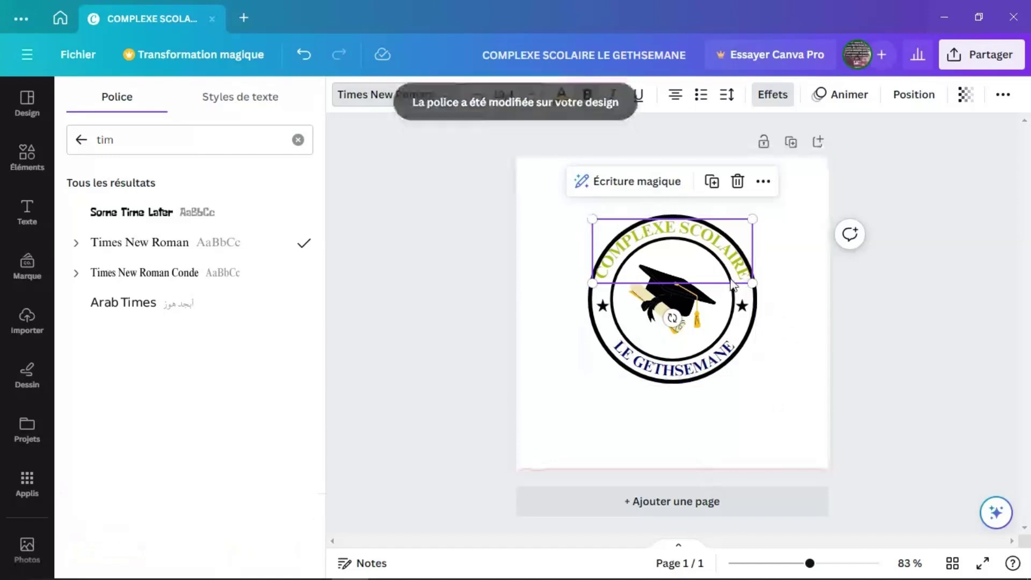
- Nudge COMPLEXE SCOLAIRE slightly down within the upper band and set its Courbe value to 59
left_click_drag(681, 241, 680, 237)
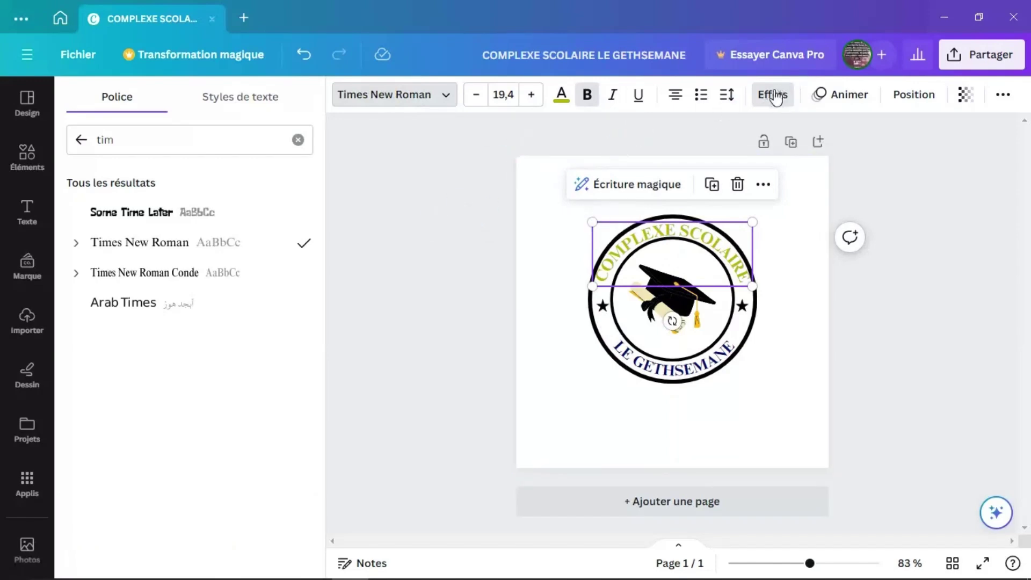
left_click(776, 95)
left_click_drag(320, 257, 319, 381)
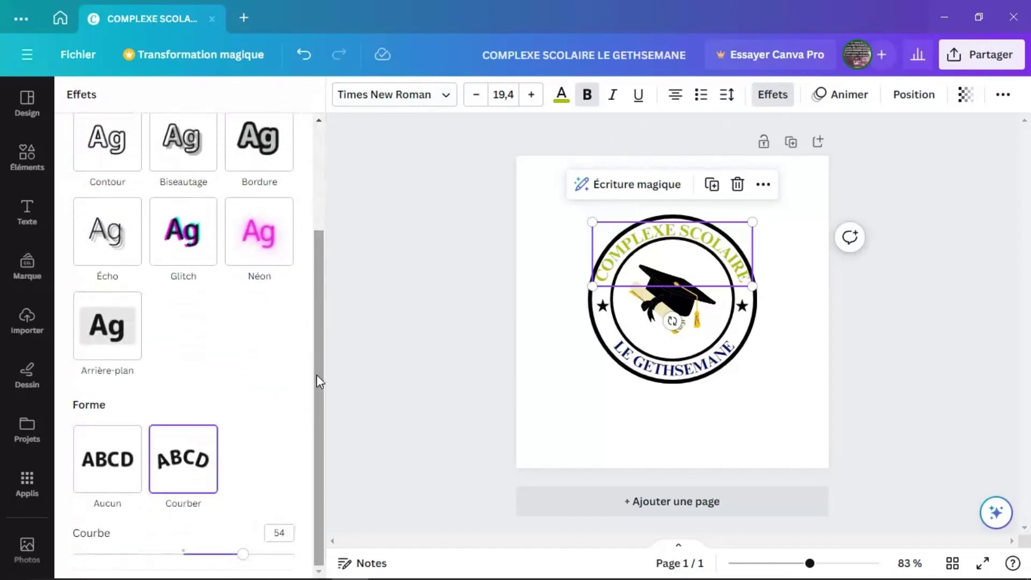
mouse_move(245, 559)
left_mouse_down()
mouse_move(235, 561)
mouse_move(251, 564)
left_mouse_up()
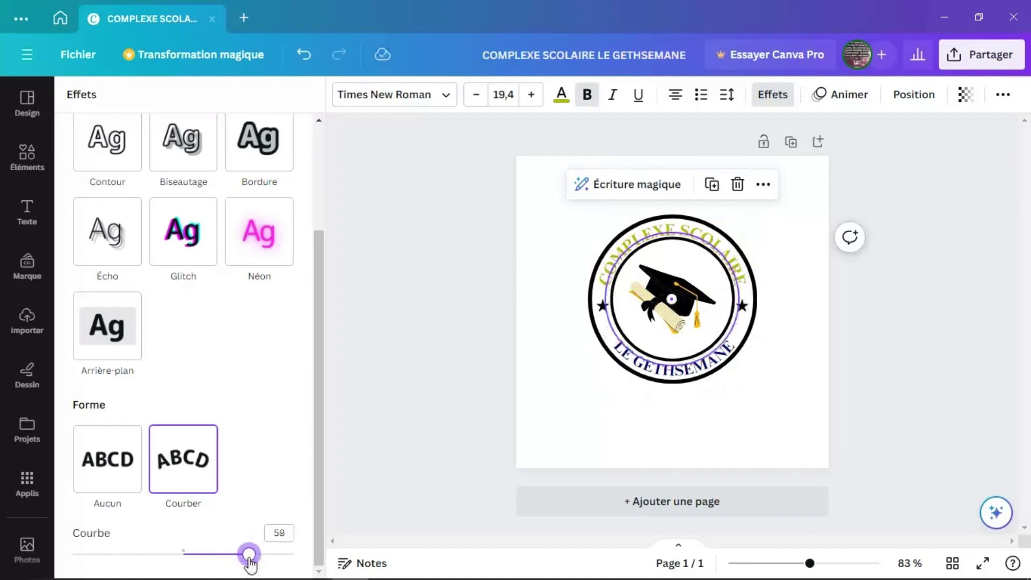
left_click(794, 289)
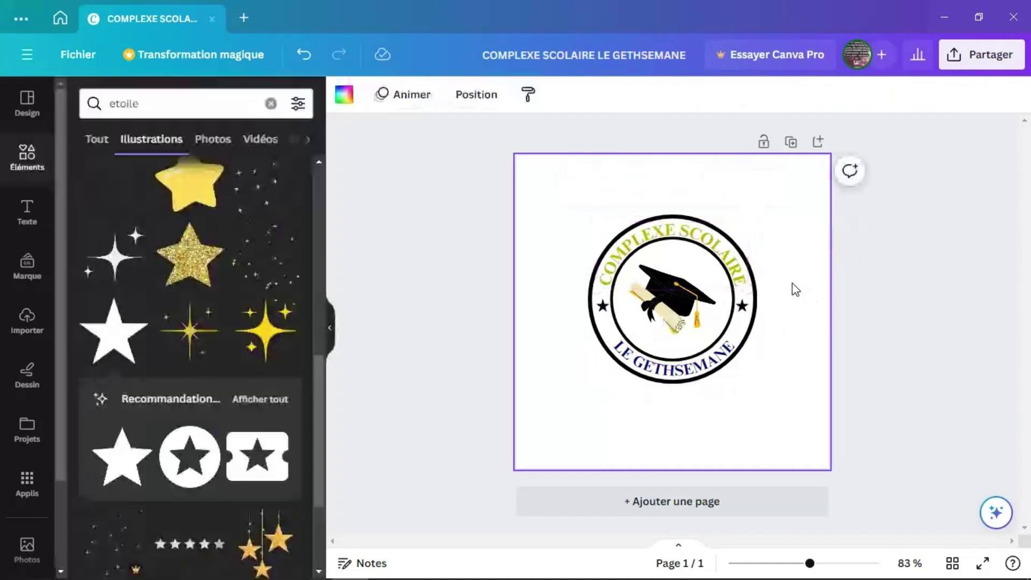
left_click(712, 246)
left_click(807, 380)
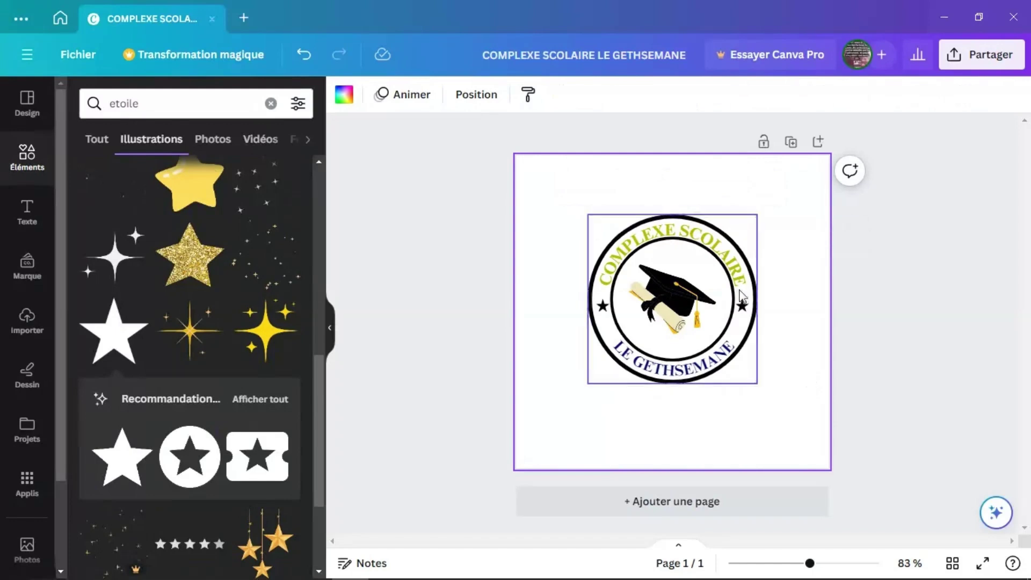
- Recolor the COMPLEXE SCOLAIRE text black (#000000) using the document colors
left_click(716, 250)
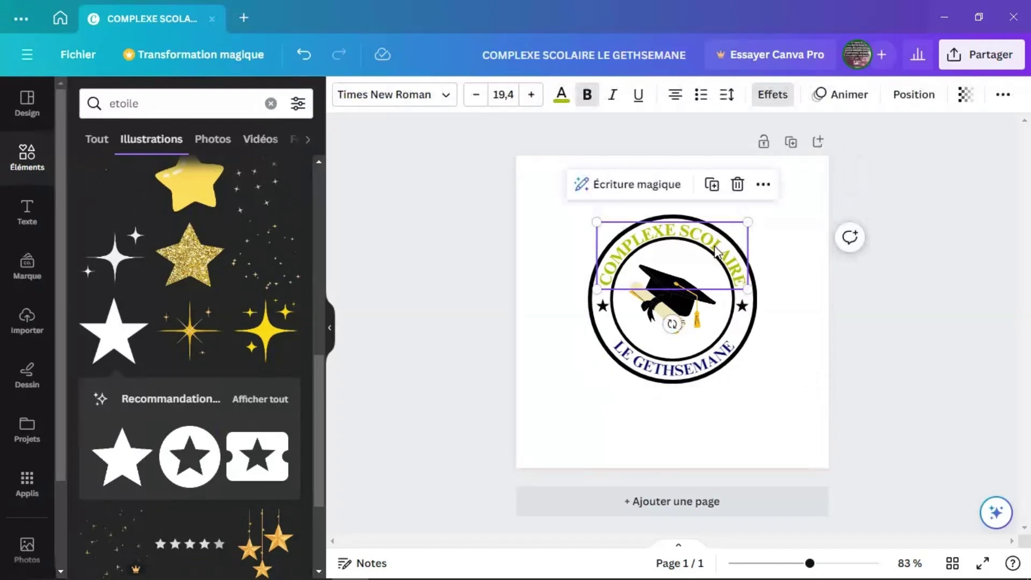
left_click(561, 96)
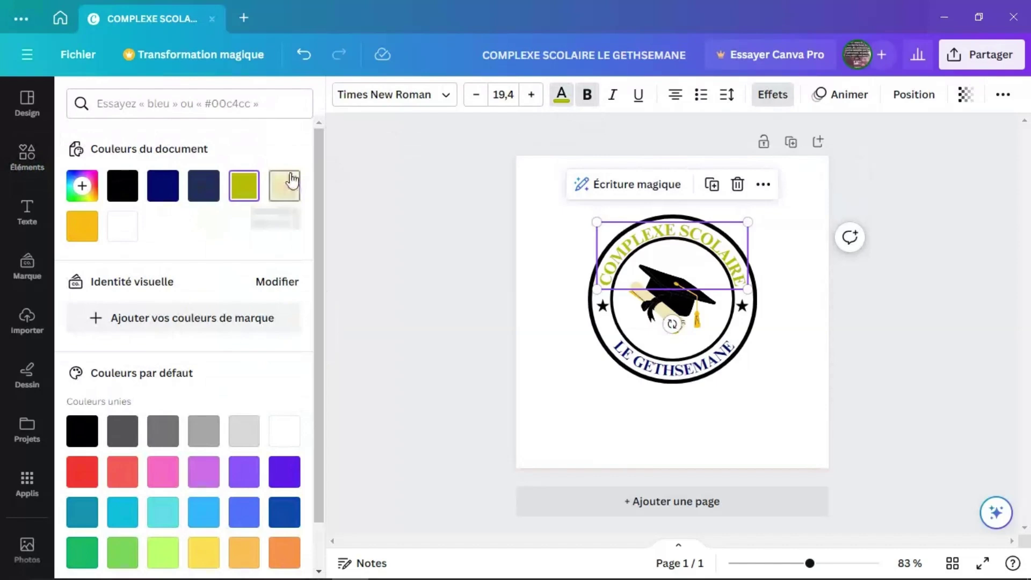
left_click(128, 185)
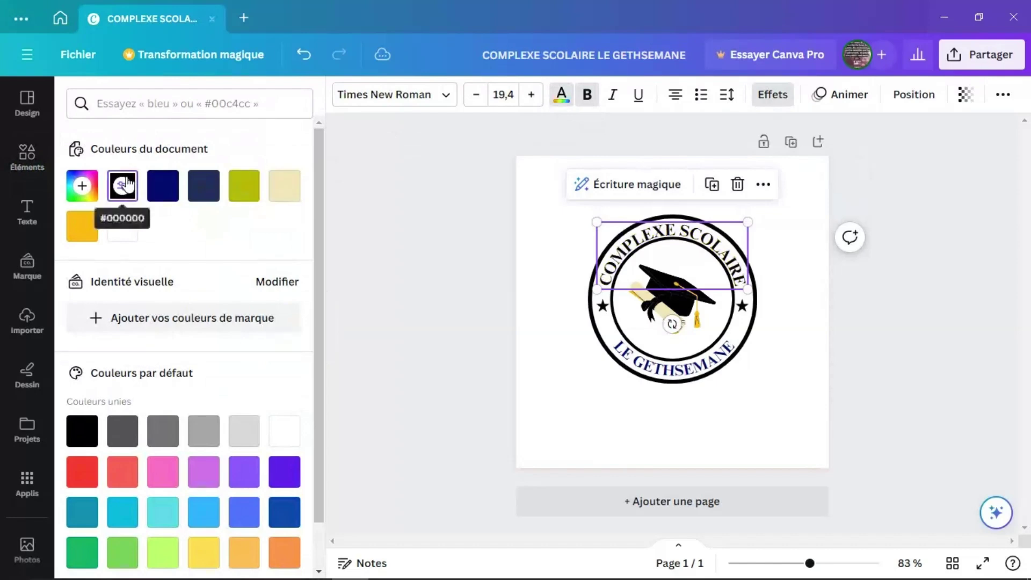
left_click(793, 357)
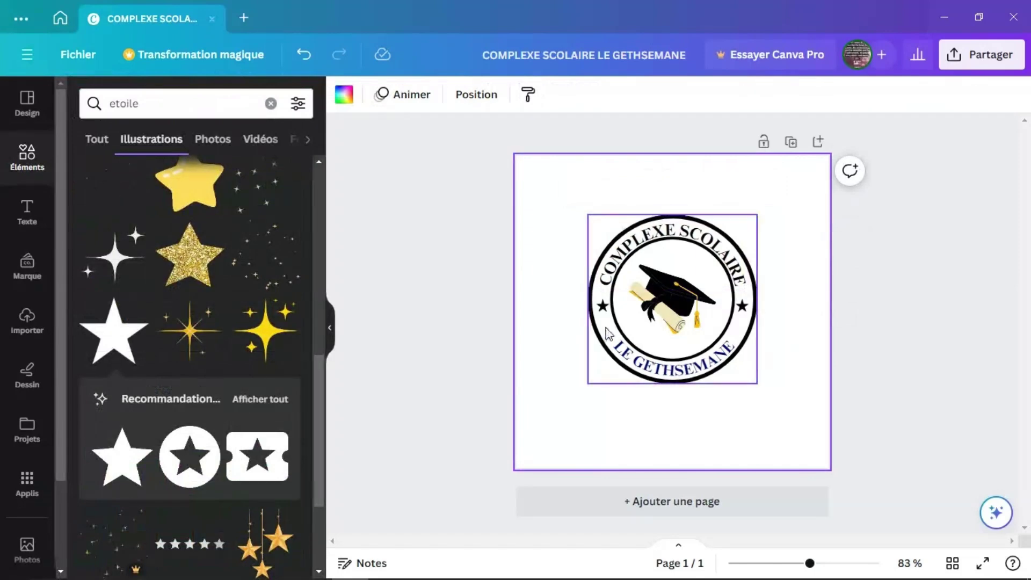
- Duplicate the left star and place the copy just below it in the band between the rings
left_click(600, 307)
left_click(573, 261)
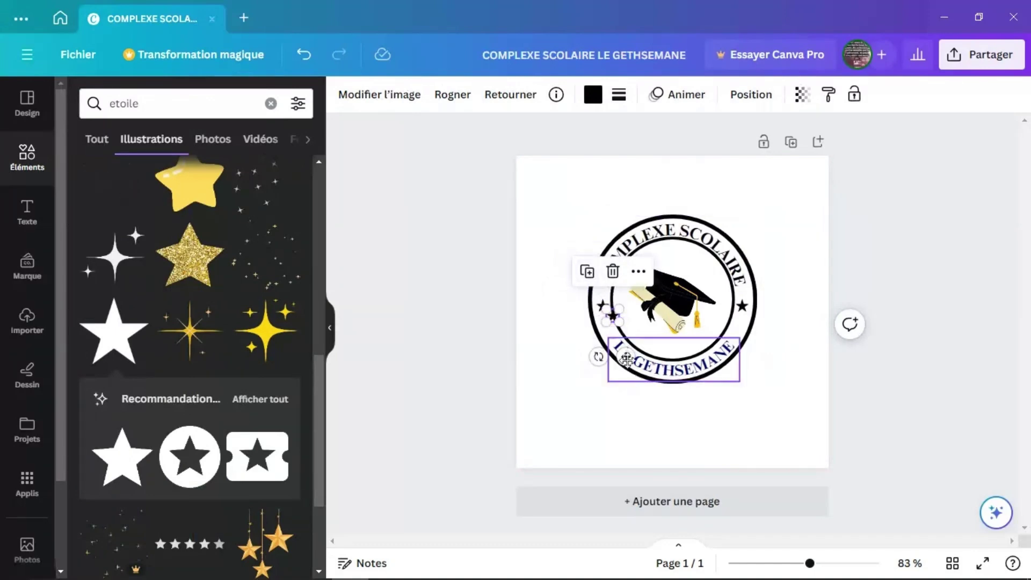
left_click_drag(624, 356, 618, 364)
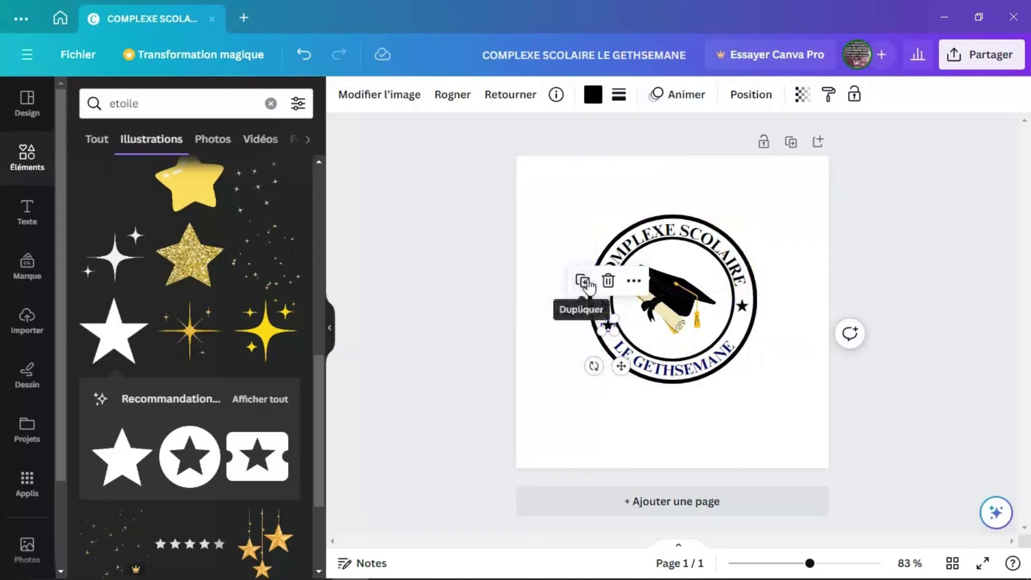
- Duplicate the right star and place the copy below it, level with the lower left star
left_click(742, 306)
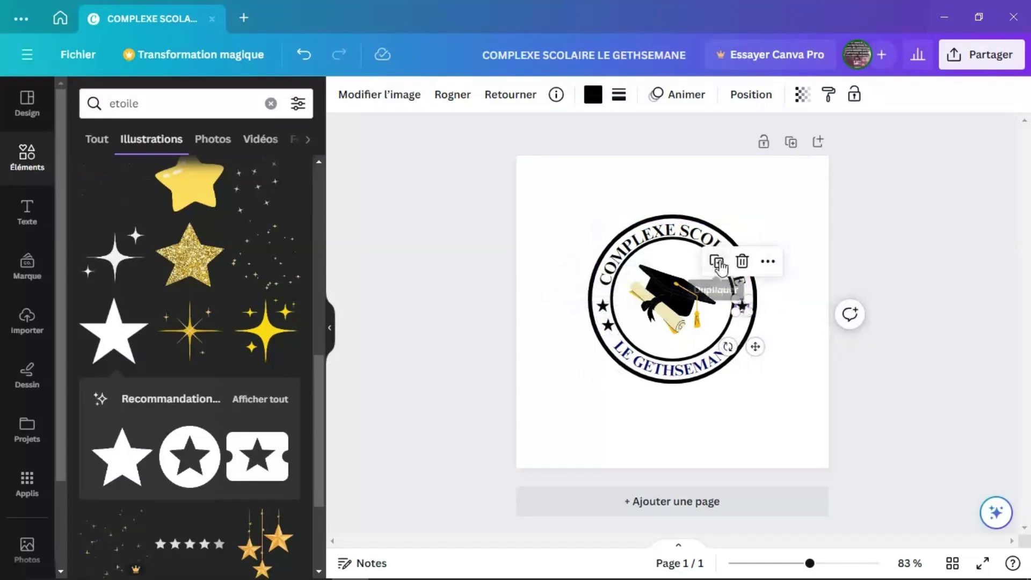
left_click_drag(767, 356, 754, 366)
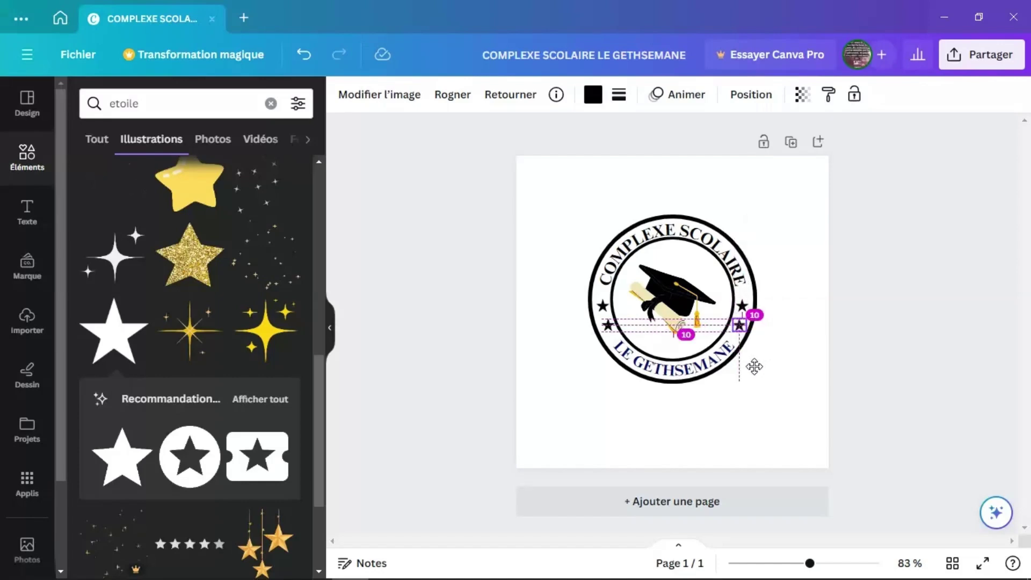
left_click_drag(754, 367, 754, 366)
left_click(767, 313)
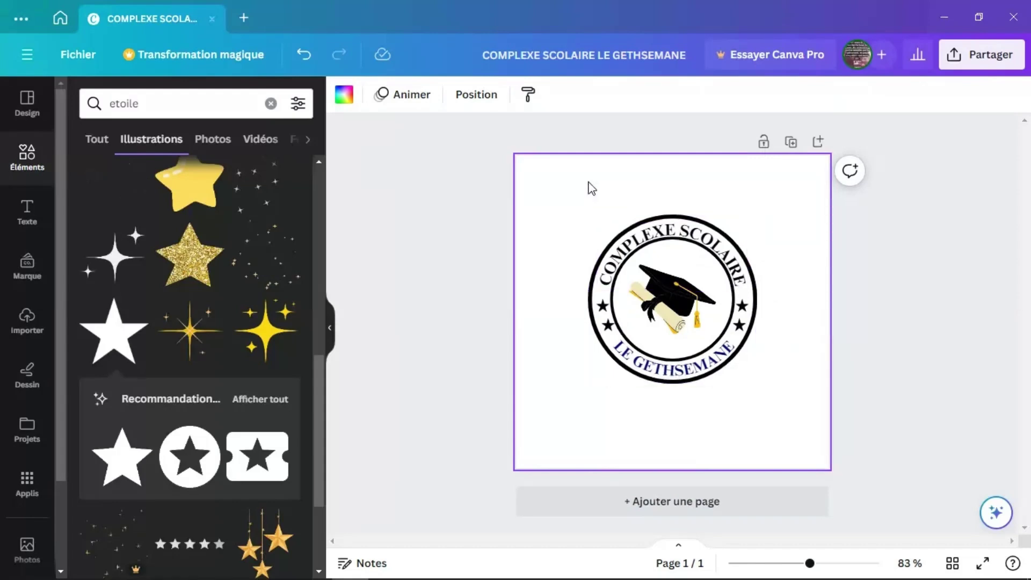
right_click(635, 273)
left_click(569, 204)
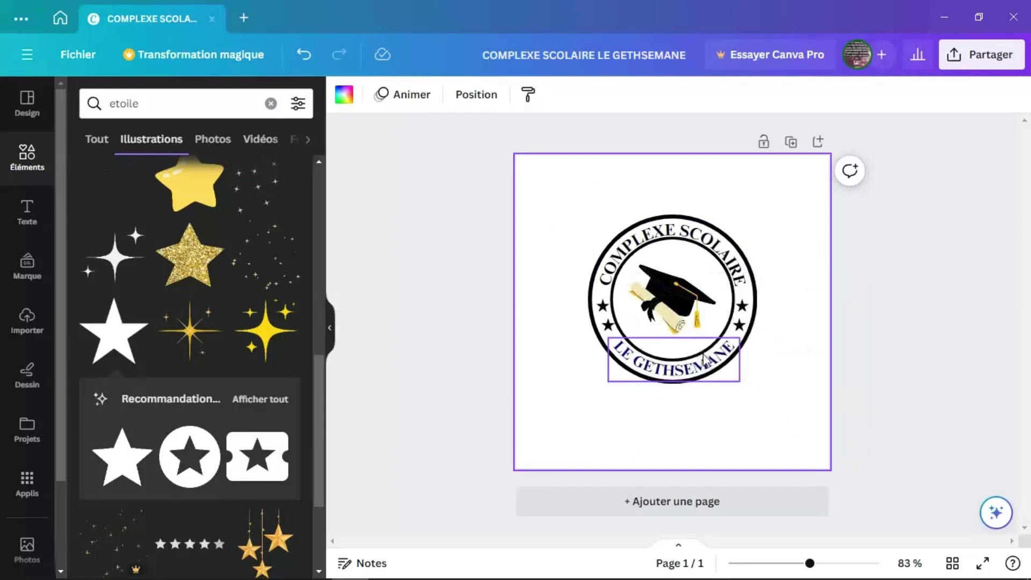
- Select all the logo elements, including rings, cap, curved texts and stars, and group them
right_click(769, 415)
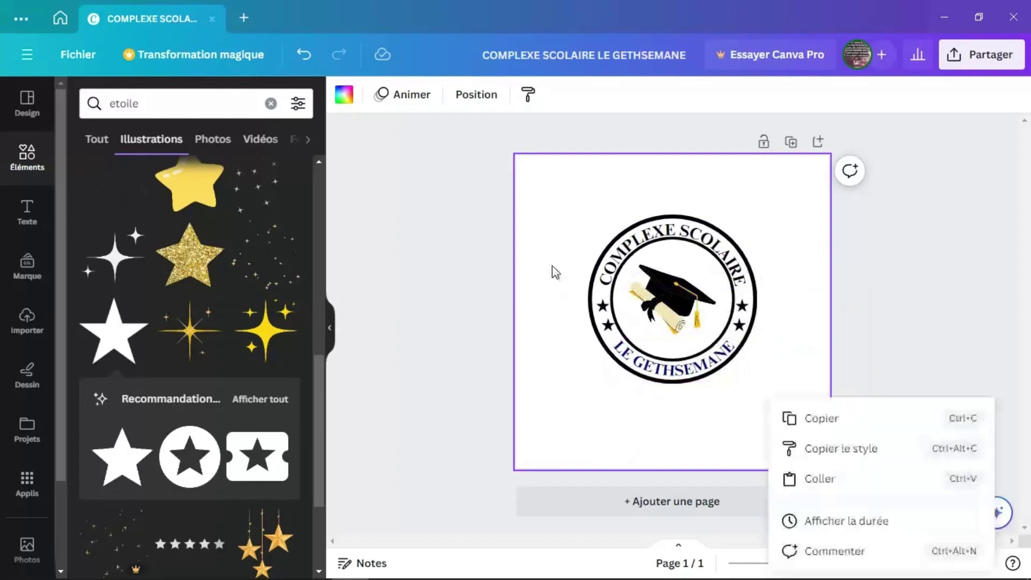
left_click_drag(596, 234, 774, 377)
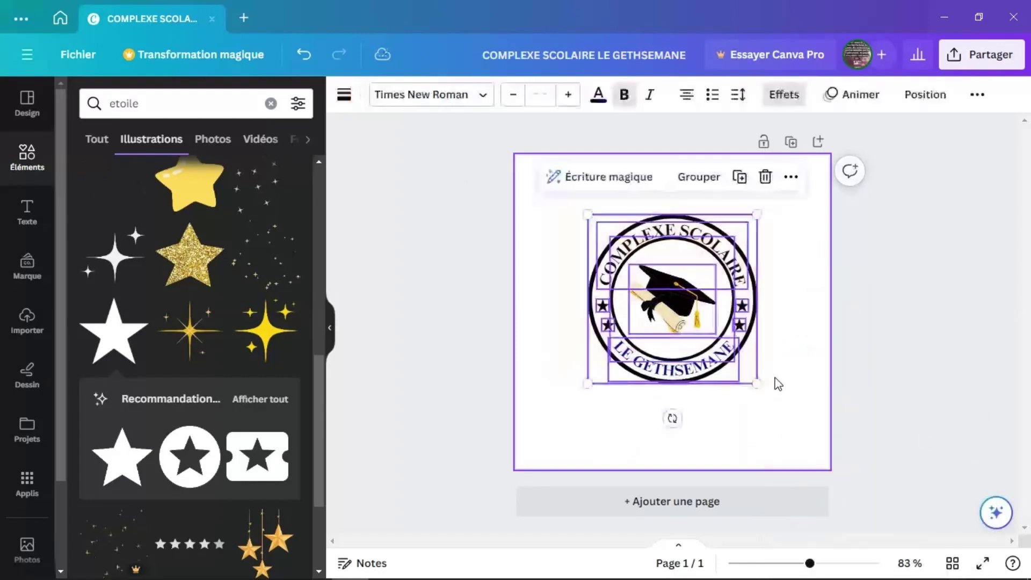
left_click(698, 179)
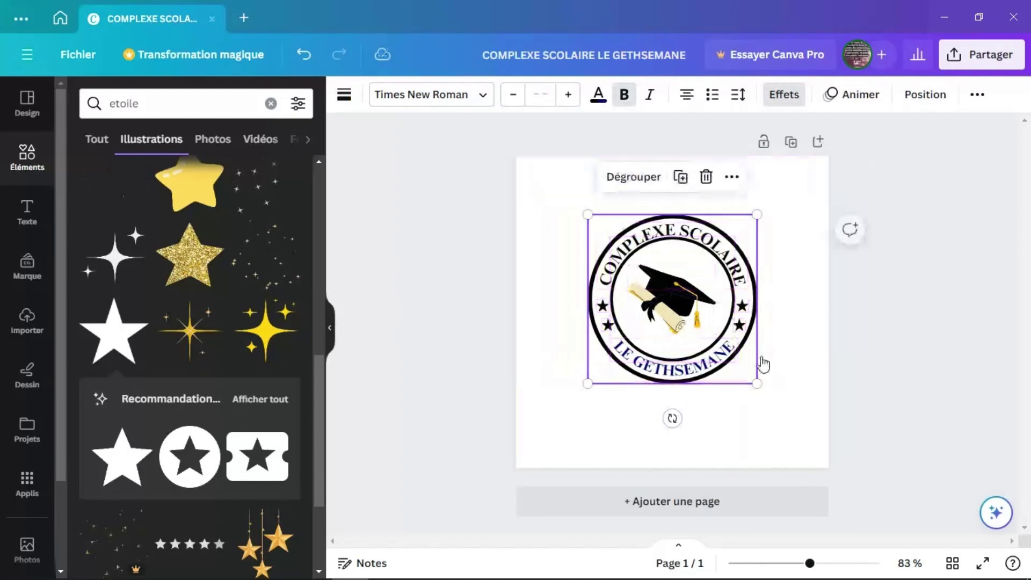
- Enlarge the grouped logo until it fills most of the page and centre it horizontally and vertically
left_click_drag(757, 383, 797, 424)
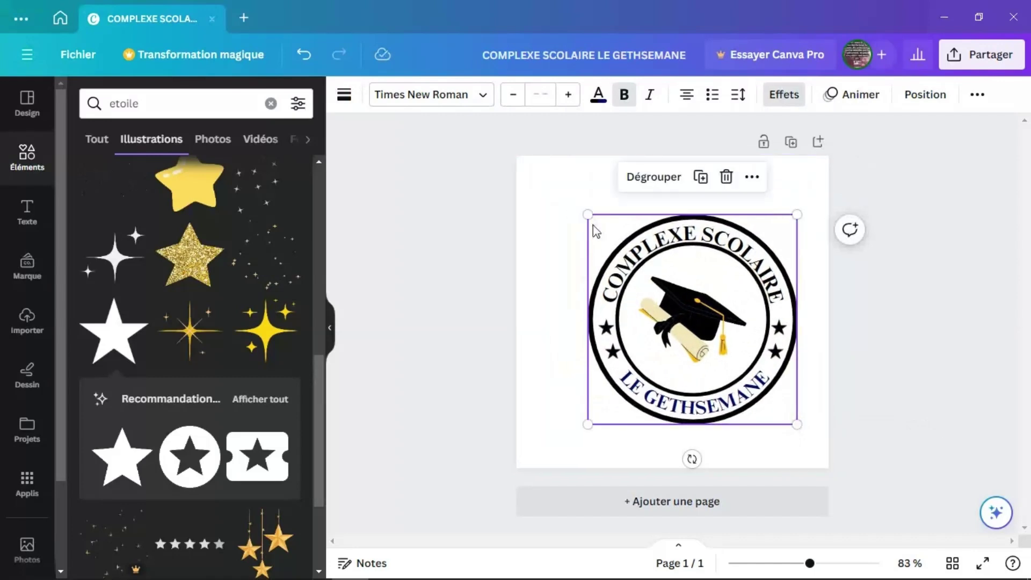
left_click_drag(574, 209, 527, 194)
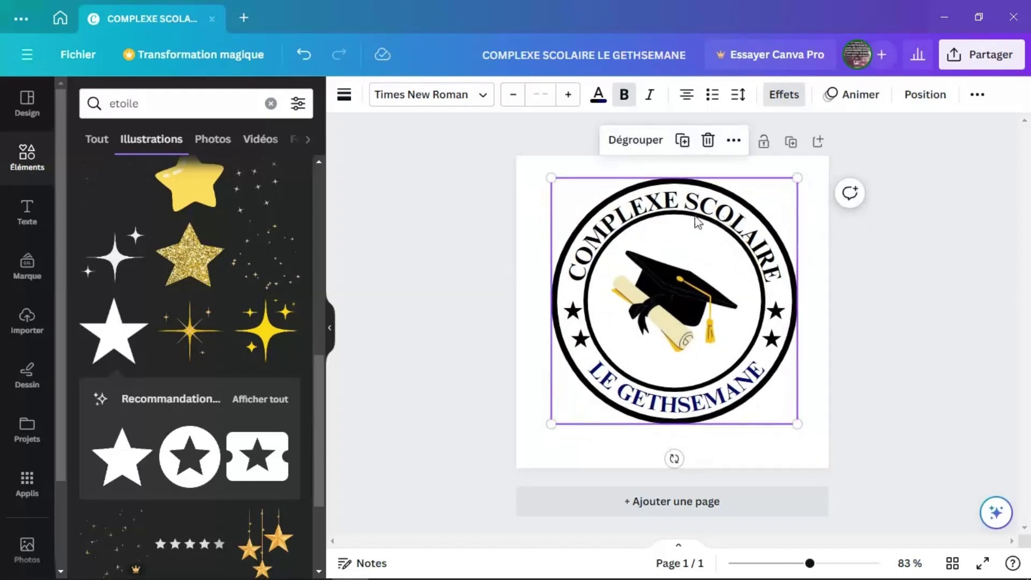
left_click_drag(695, 221, 691, 229)
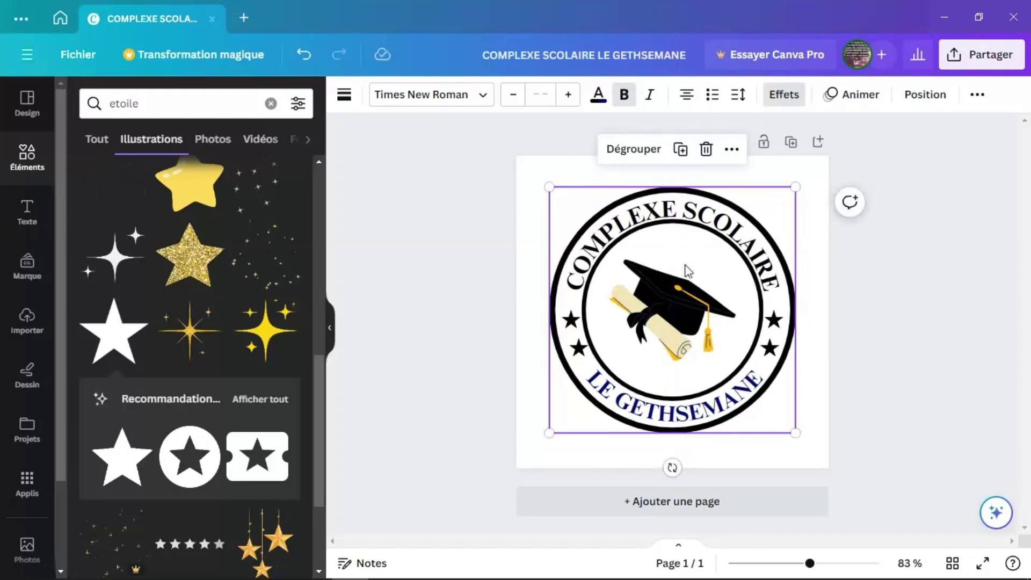
left_click_drag(685, 275, 684, 271)
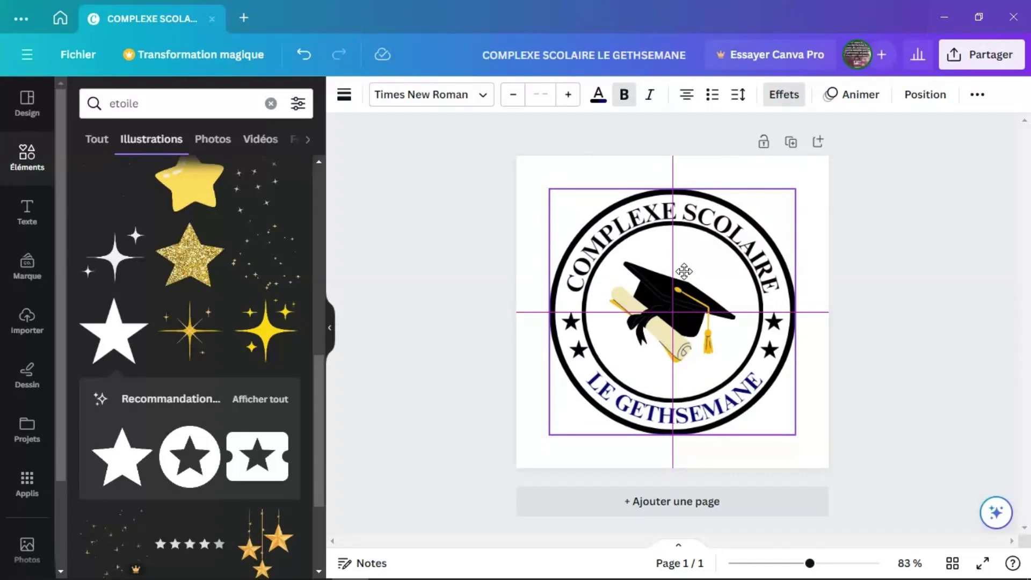
left_click_drag(684, 271, 685, 271)
left_click(822, 330)
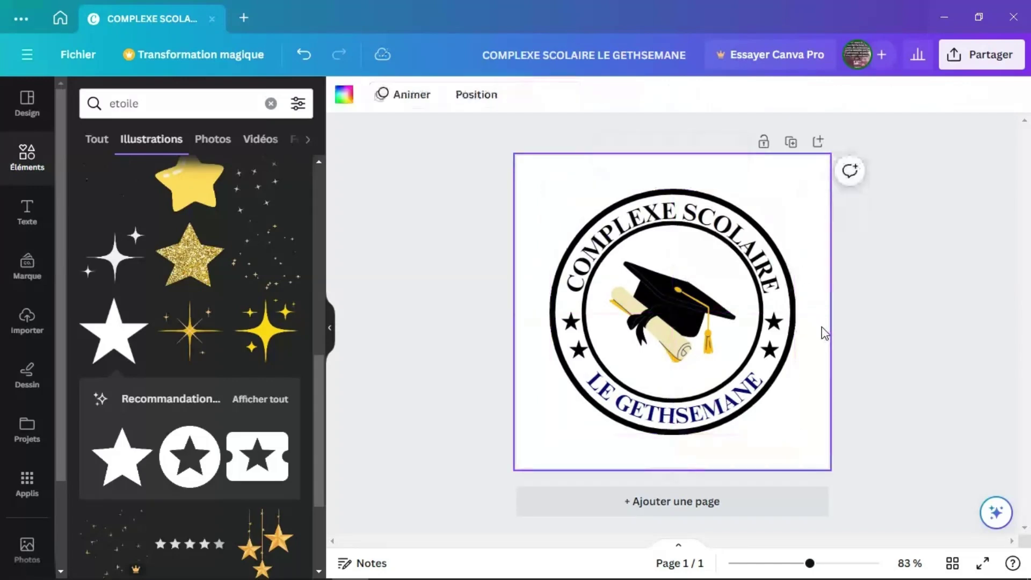
- Lock the whole logo group in place and hide the elements side panel
left_click(764, 224)
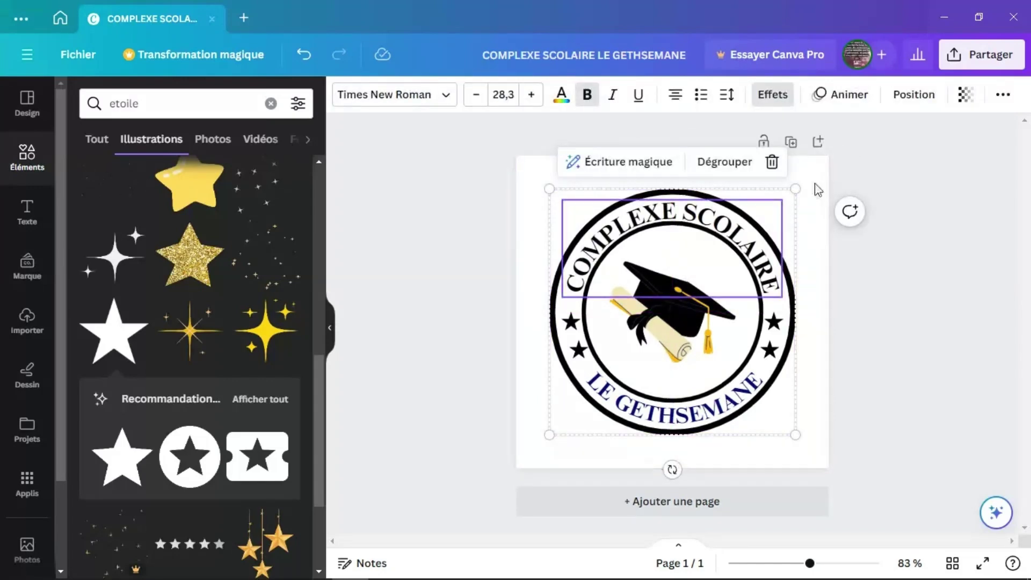
left_click(798, 206)
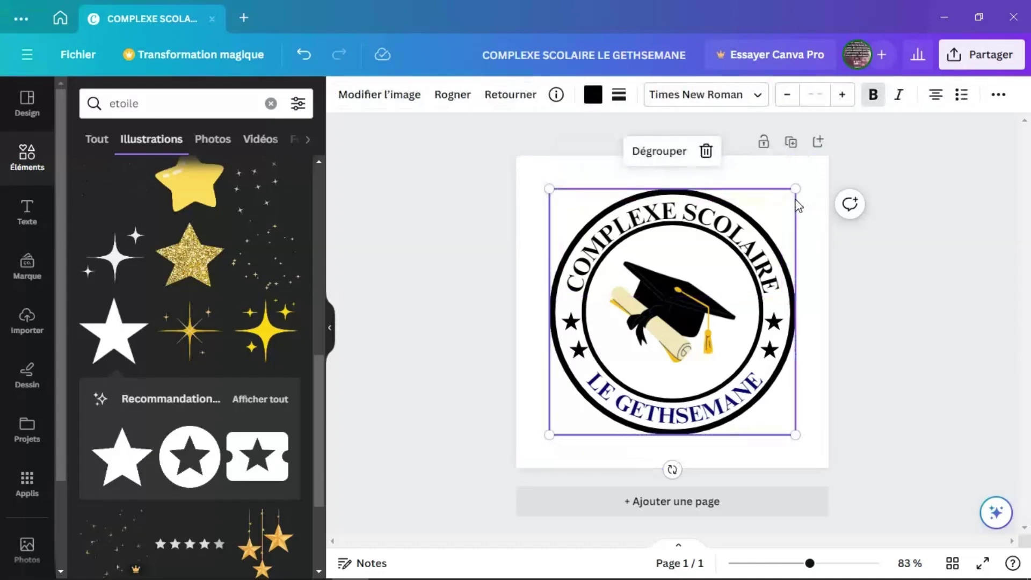
left_click(998, 95)
left_click(990, 131)
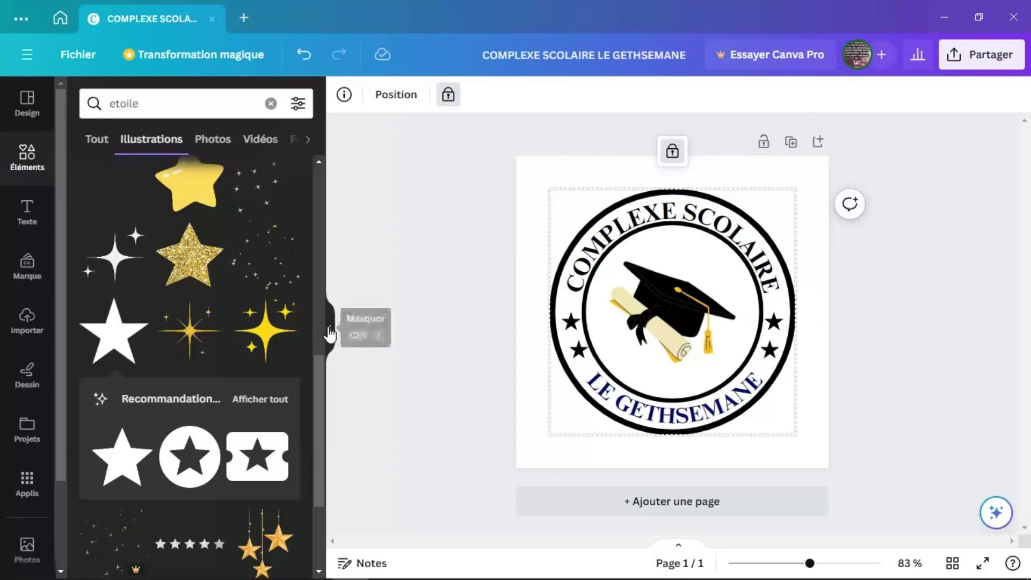
left_click(330, 334)
left_click(673, 353)
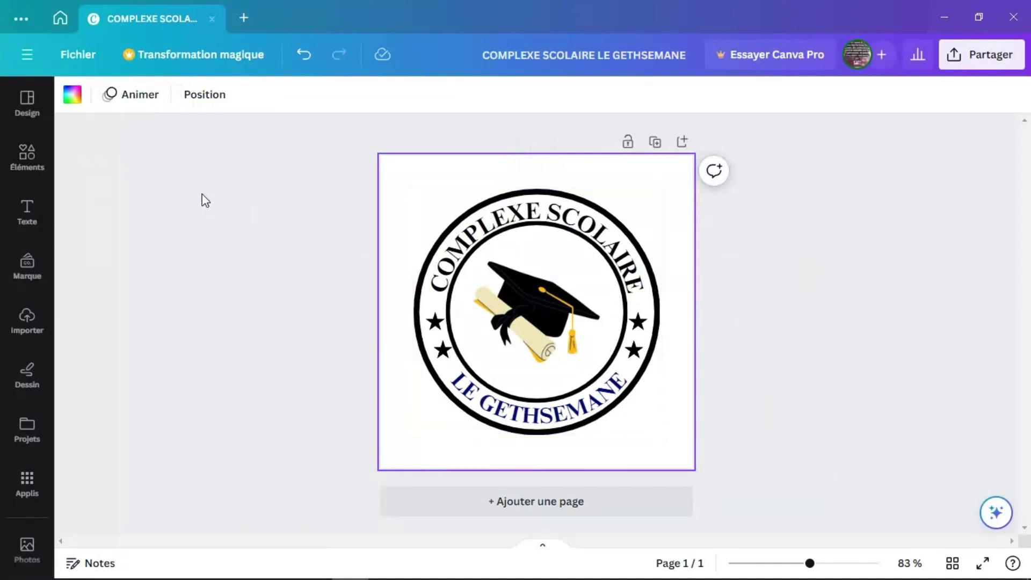
- Go to the home page and open the download options for the school logo among the recent designs
left_click(60, 18)
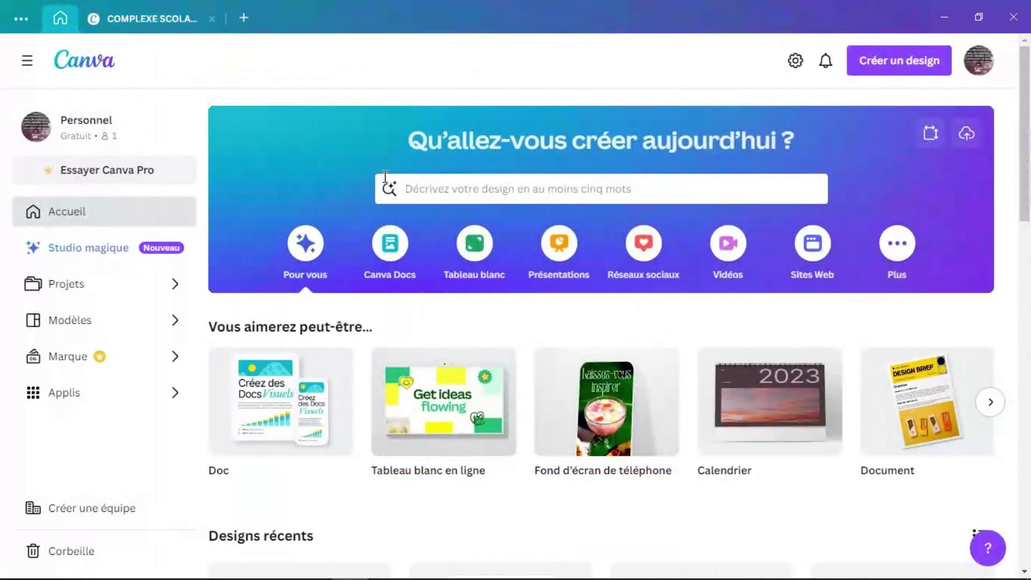
left_click_drag(1027, 110, 1028, 148)
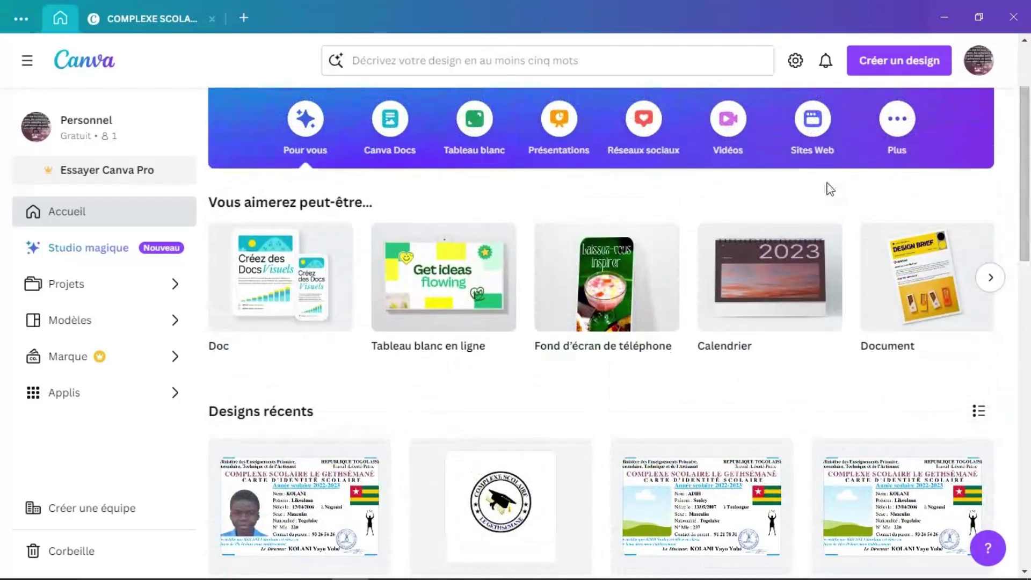
mouse_move(575, 458)
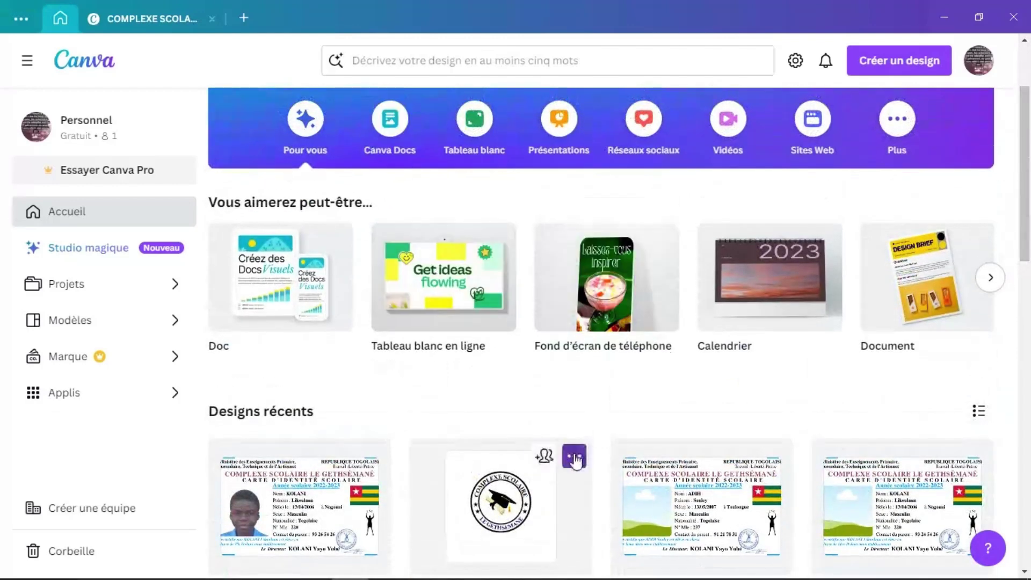
left_click(574, 457)
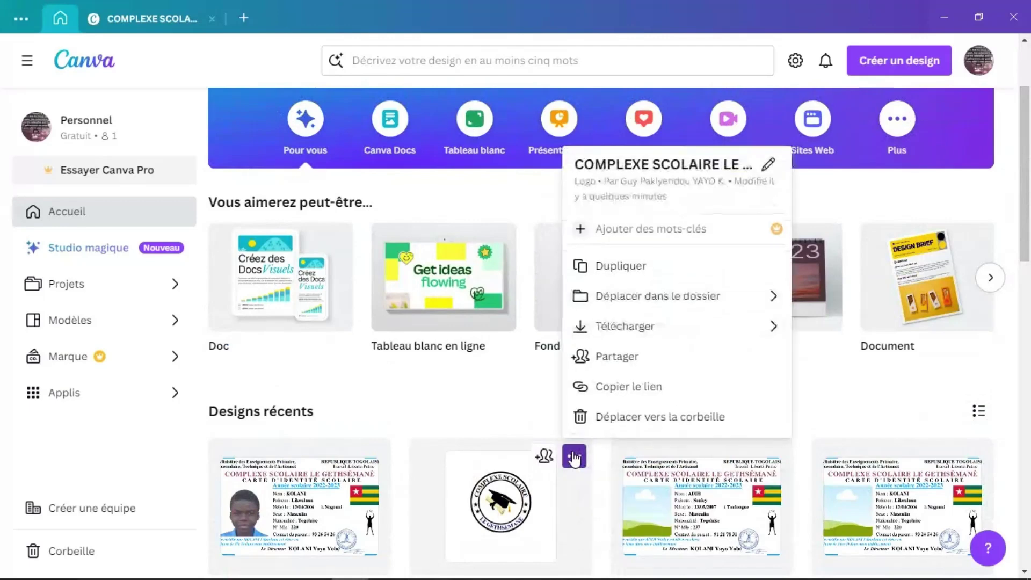
left_click(745, 328)
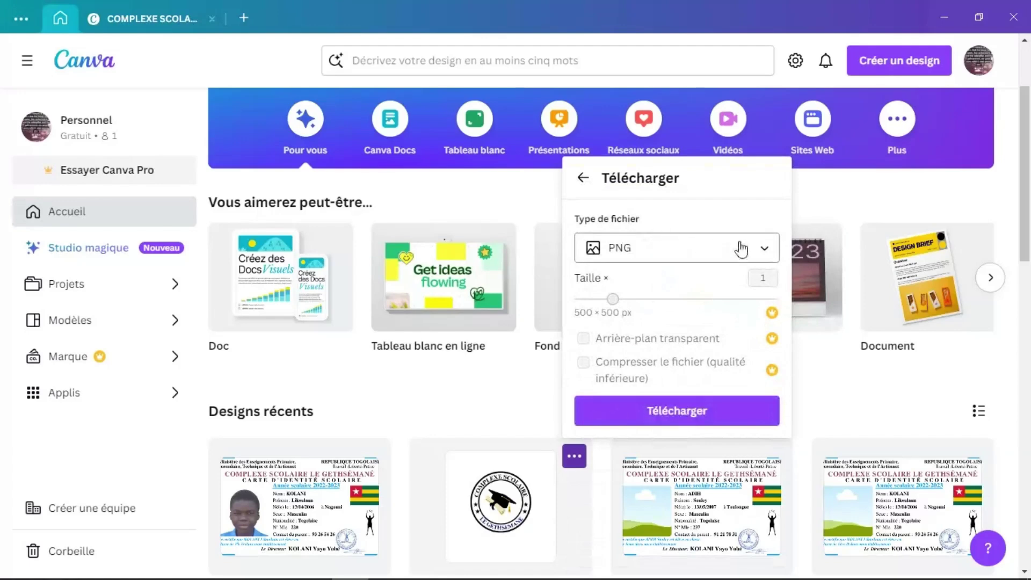
- Choose JPG as the file type and download the logo
left_click(768, 254)
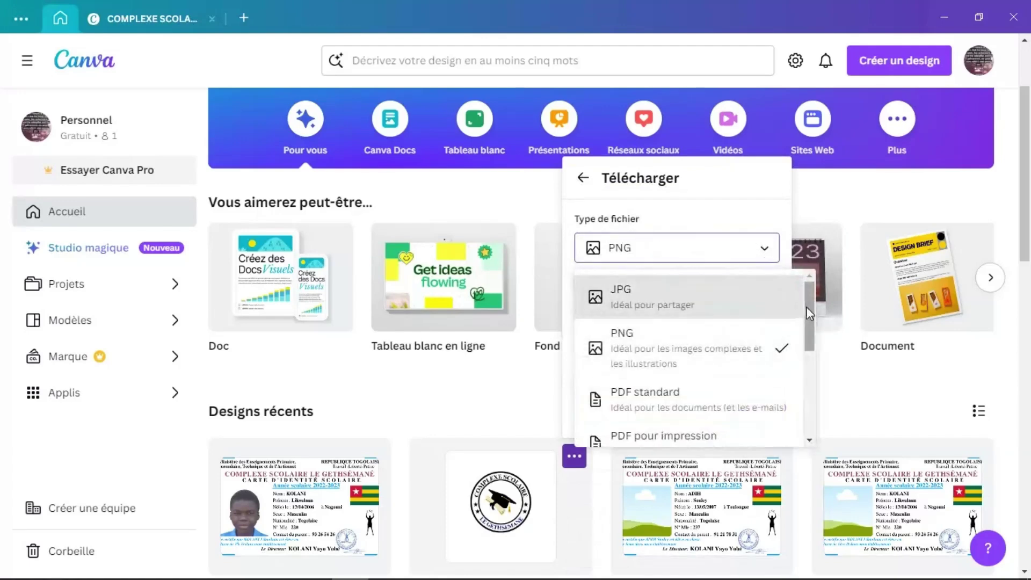
mouse_move(807, 309)
left_mouse_down()
mouse_move(816, 408)
mouse_move(794, 314)
left_mouse_up()
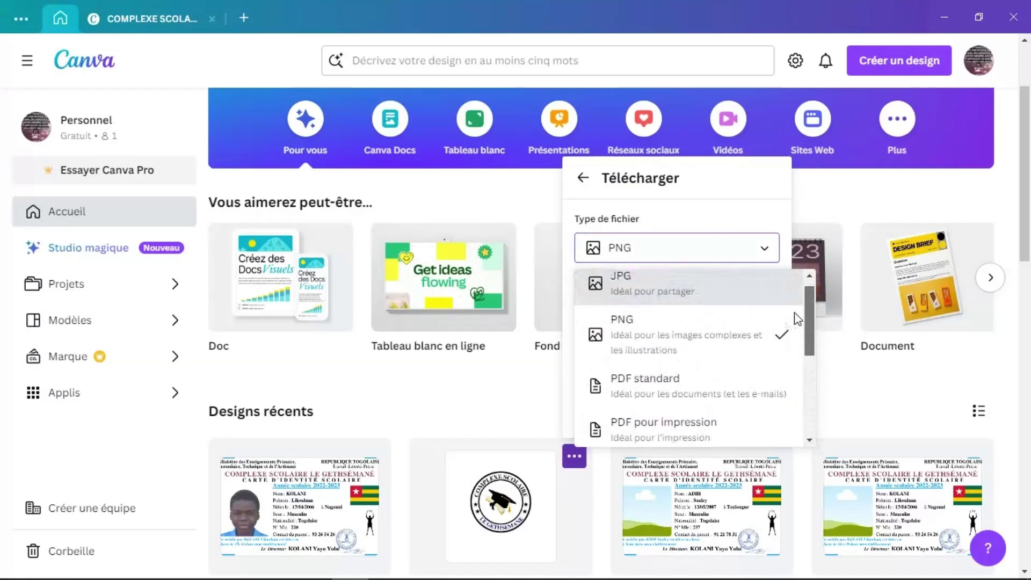
left_click_drag(797, 320, 799, 369)
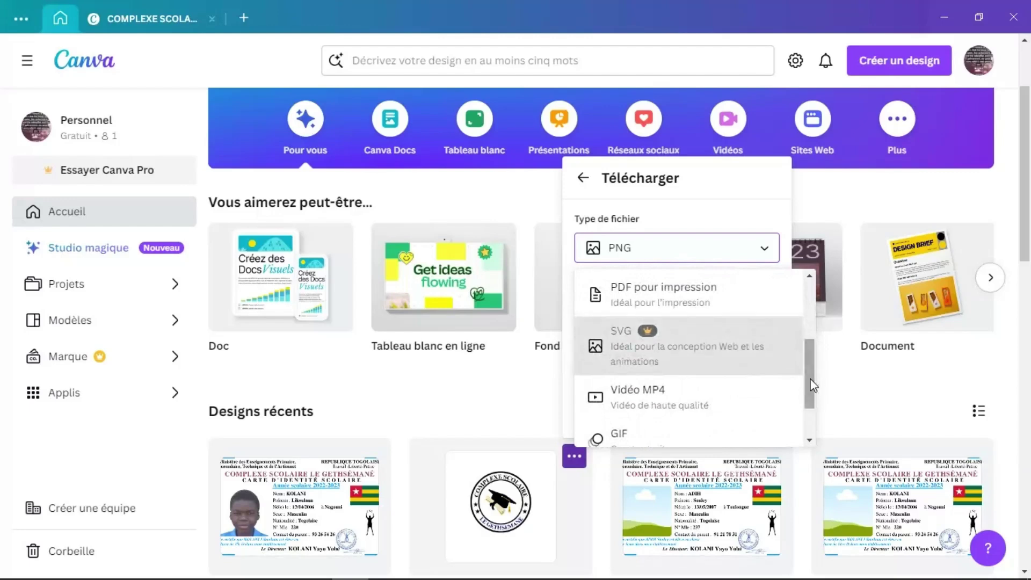
scroll(815, 364, "up", 3)
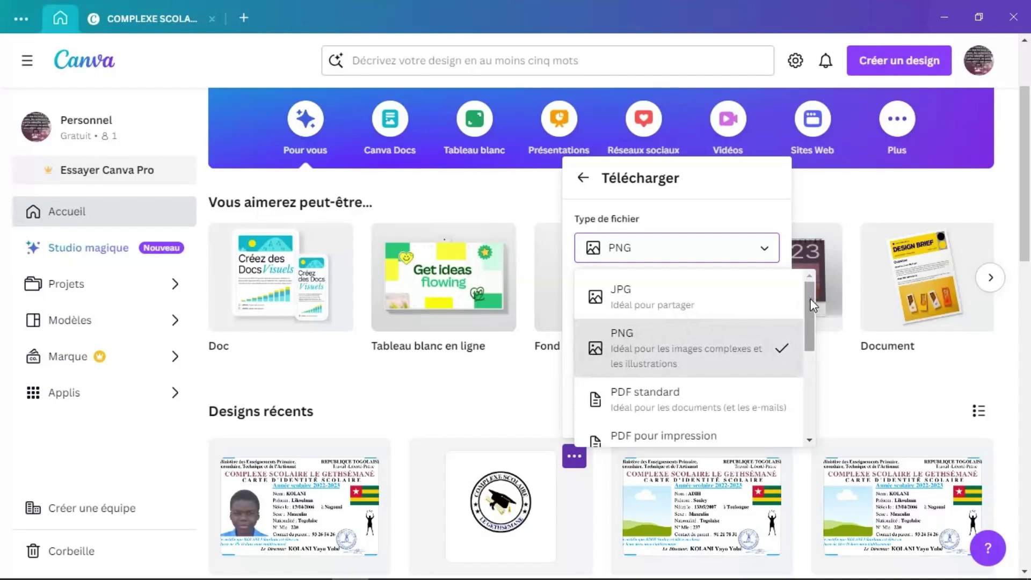
left_click(707, 295)
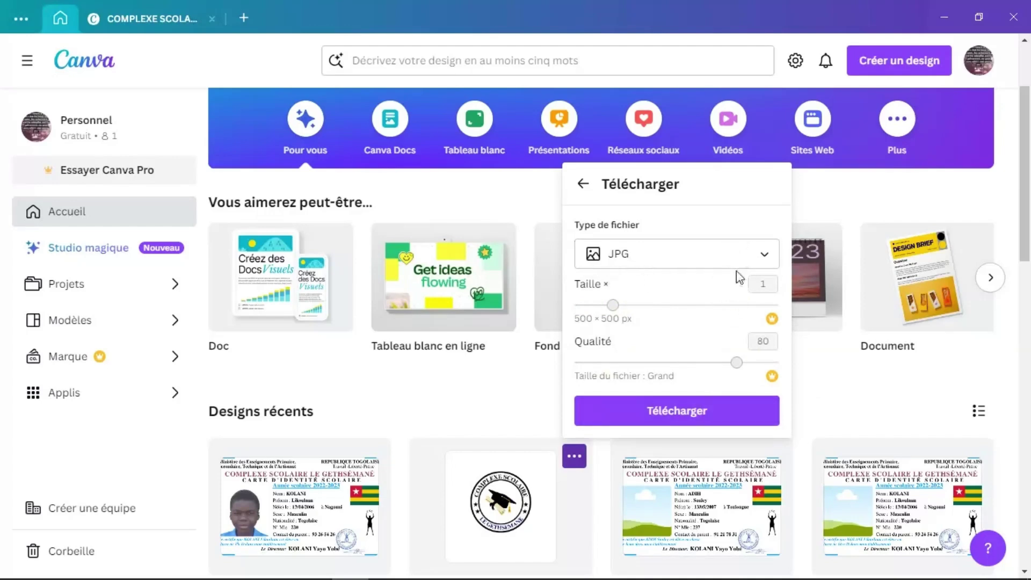
left_click(683, 413)
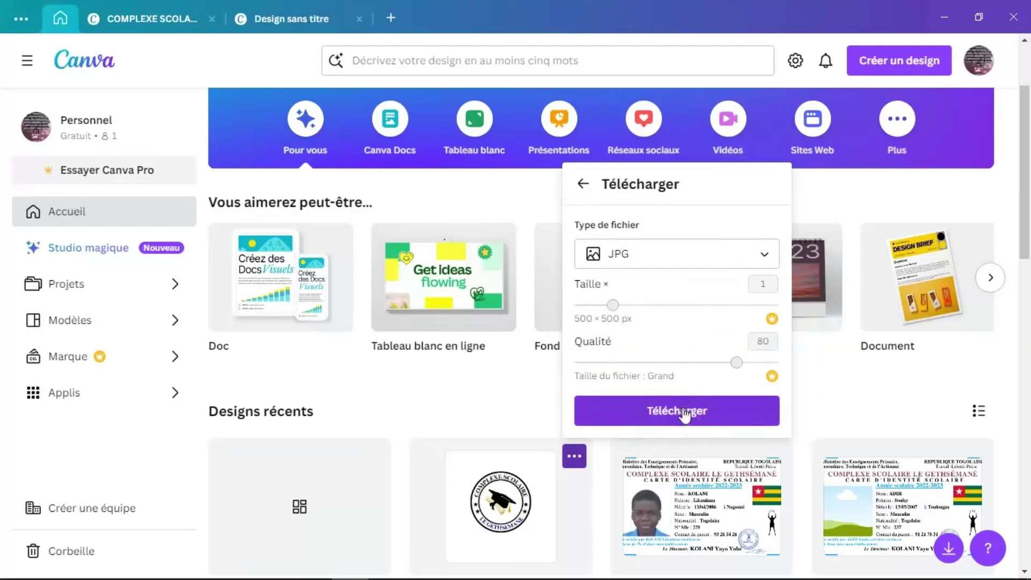
left_click(683, 412)
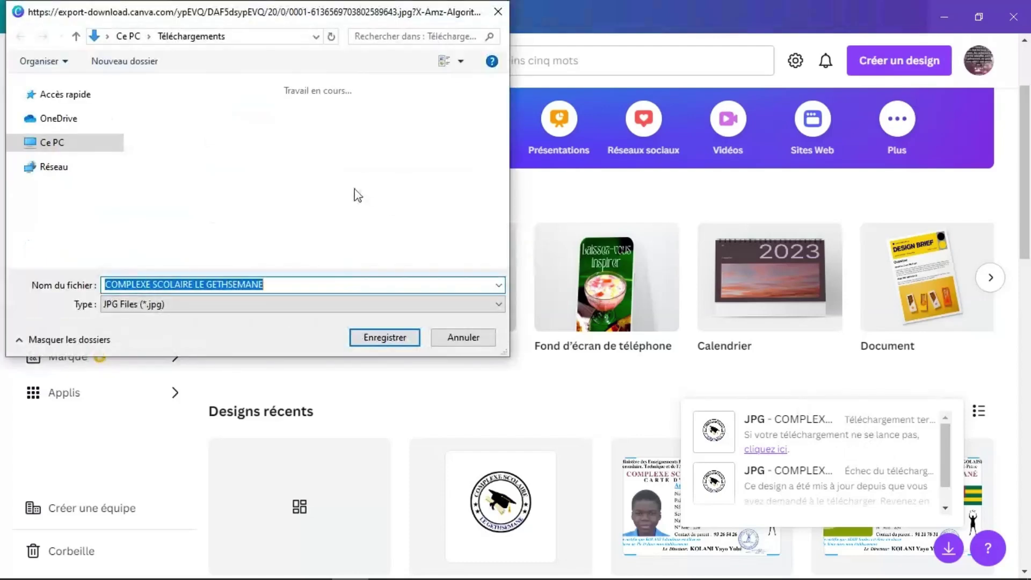
- Save the JPG as COMPLEXE SCOLAIRE LE GETHSEMANE in the Téléchargements folder and open the saved image
scroll(357, 194, "up", 10)
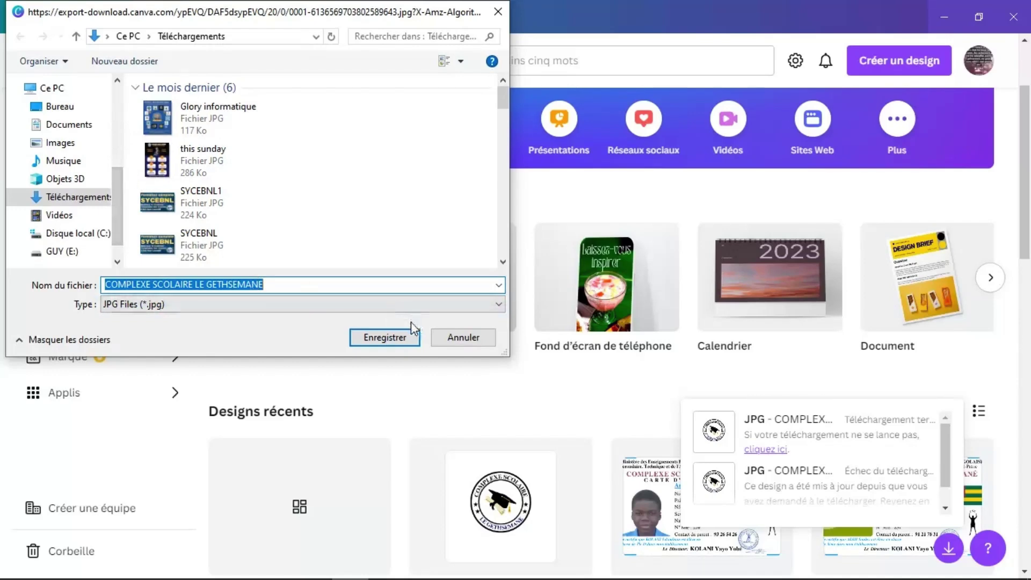
left_click(392, 339)
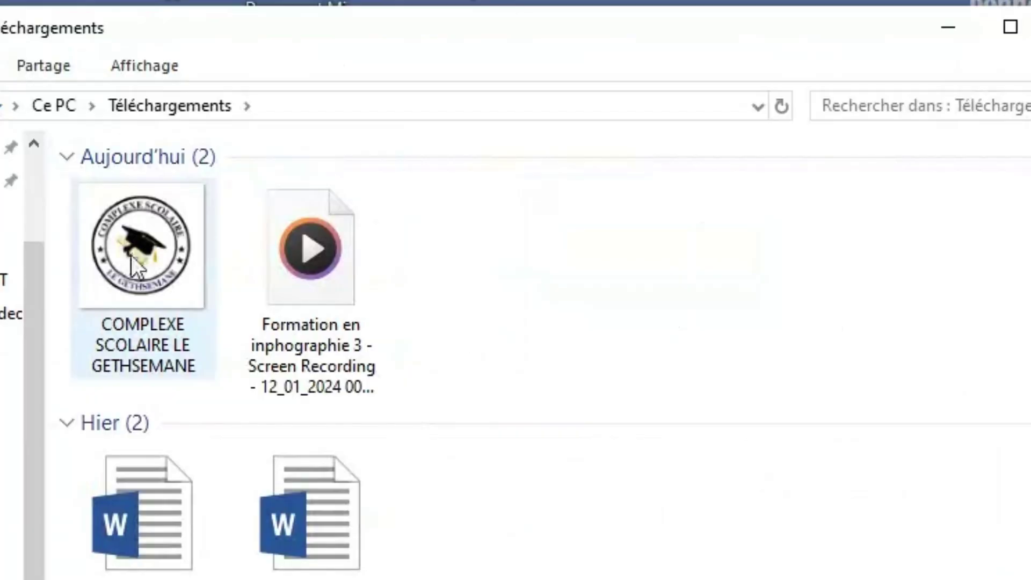
double_click(134, 265)
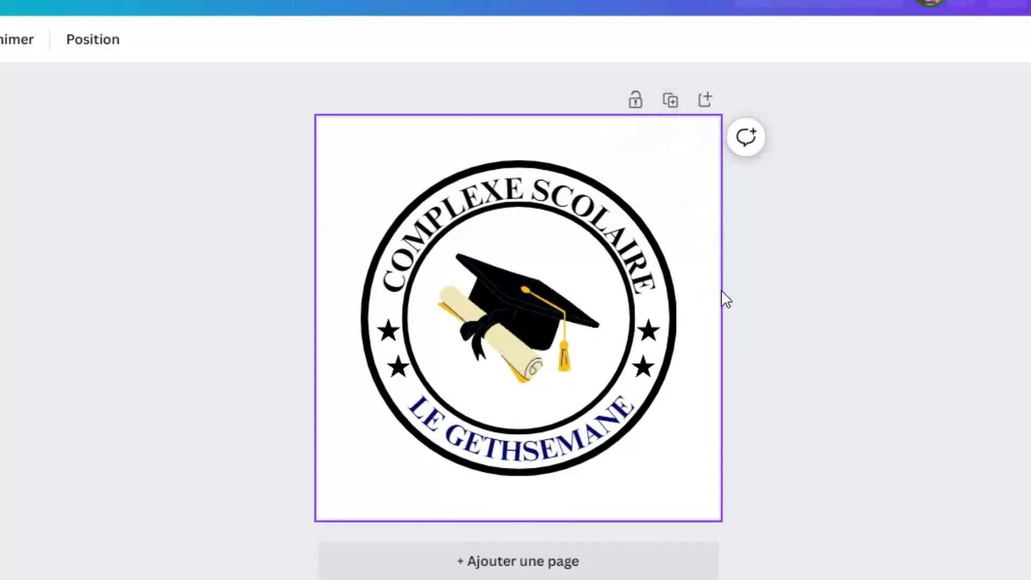
- Duplicate the logo page and unlock the logo group on page 2
left_click(670, 101)
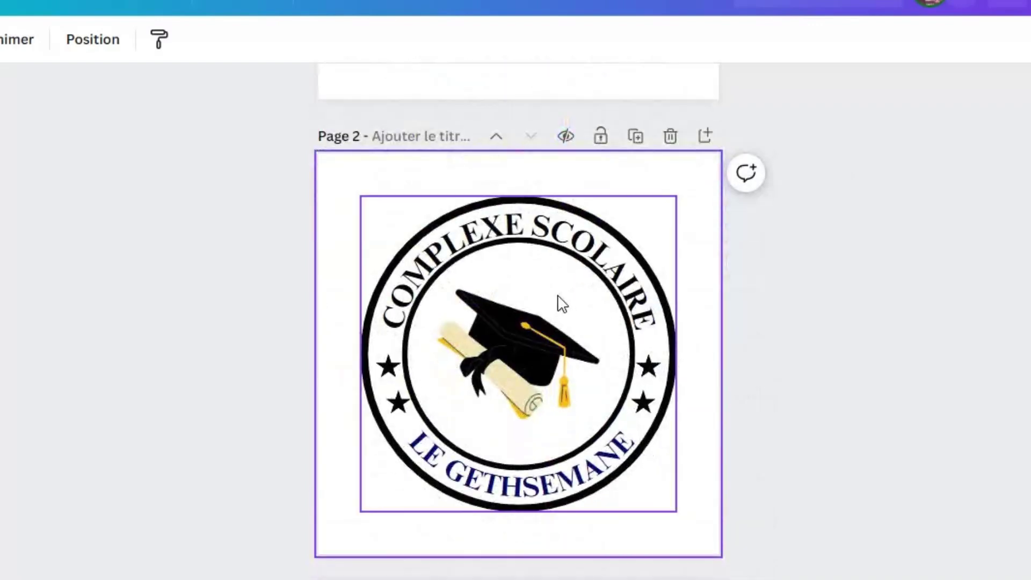
left_click(537, 329)
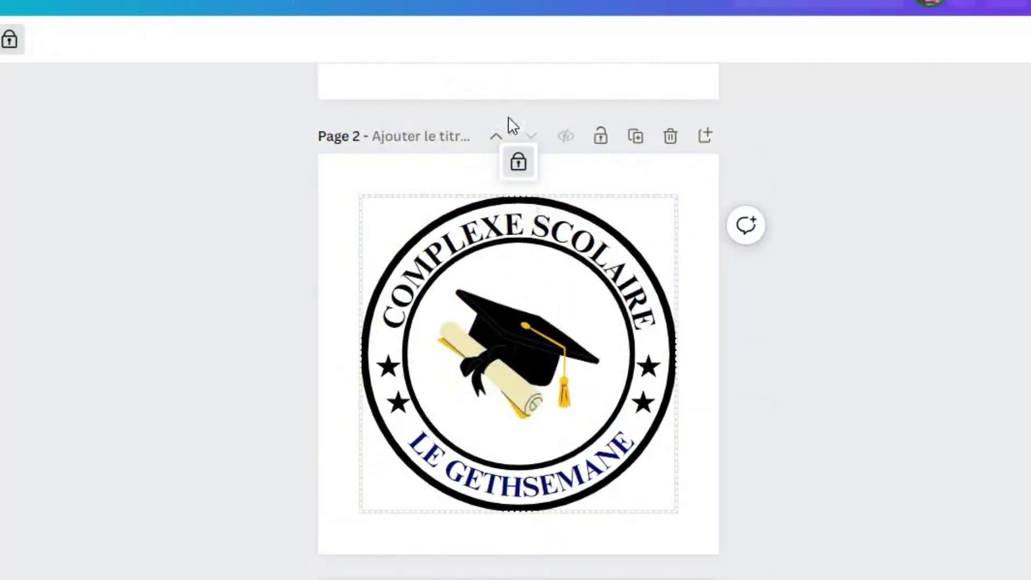
left_click(518, 166)
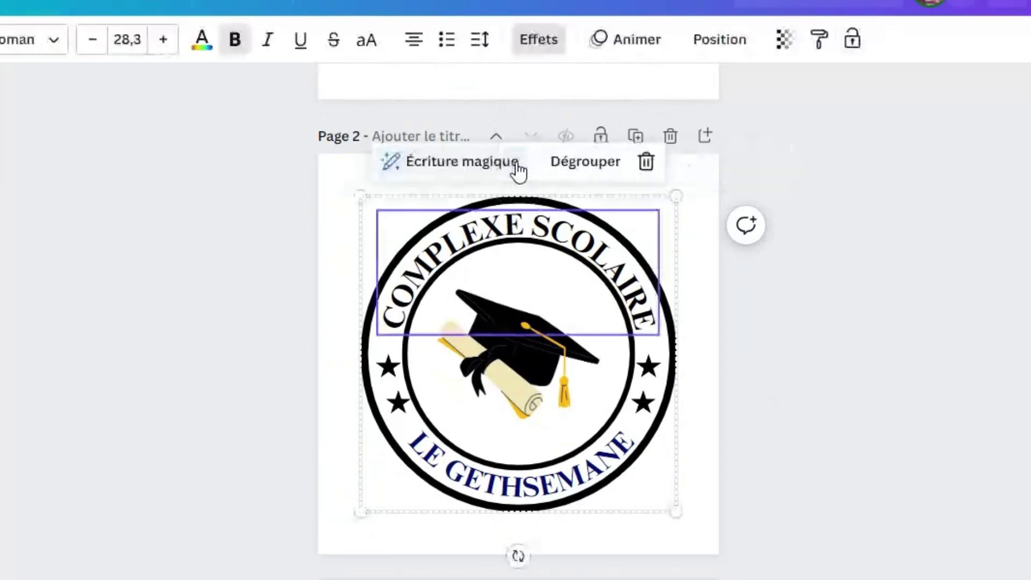
- Recolor the COMPLEXE SCOLAIRE text on page 2 with the custom dark red #A21111
left_click(559, 248)
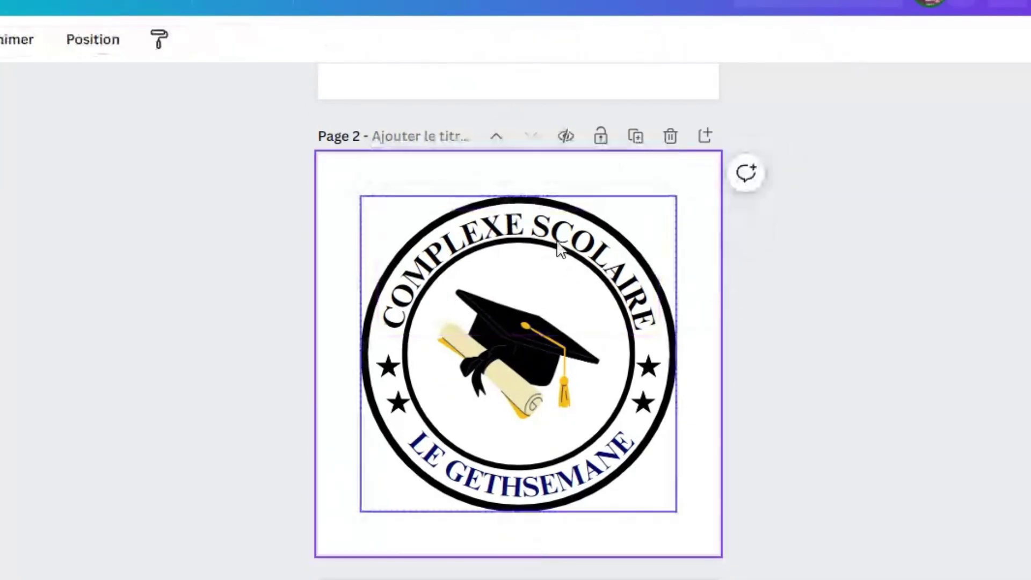
left_click(555, 247)
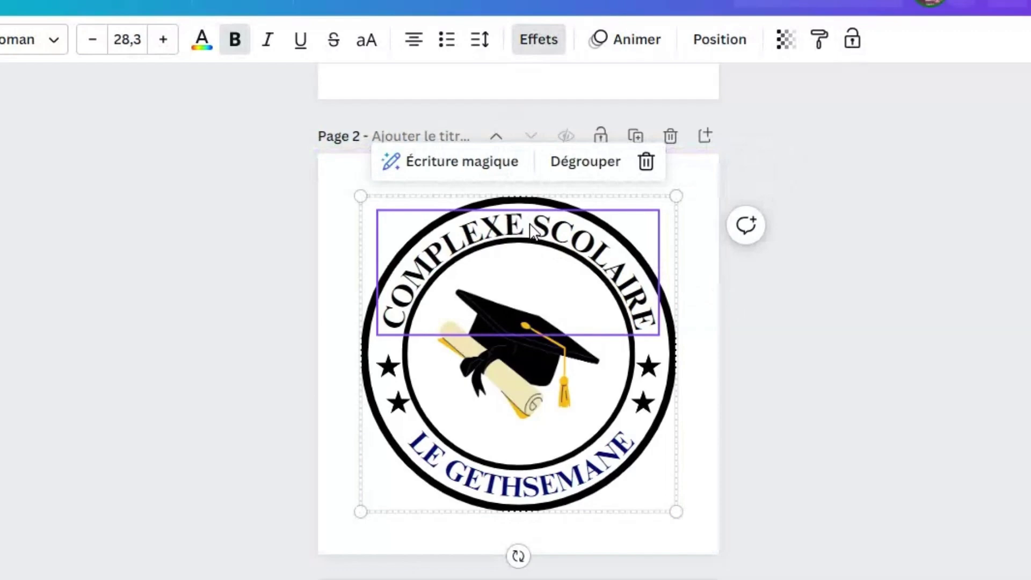
left_click(202, 48)
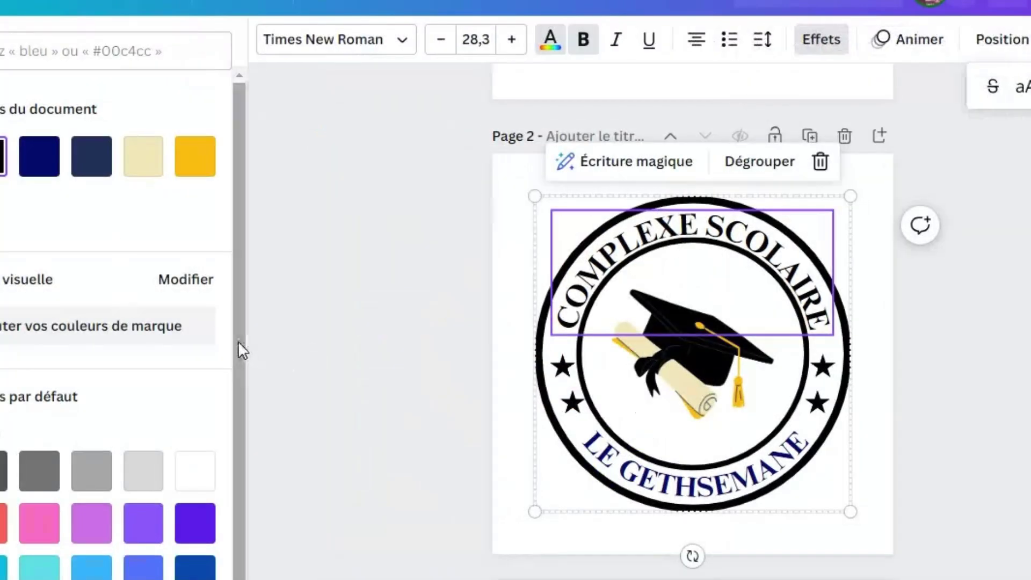
left_click_drag(237, 386, 238, 446)
left_click(195, 561)
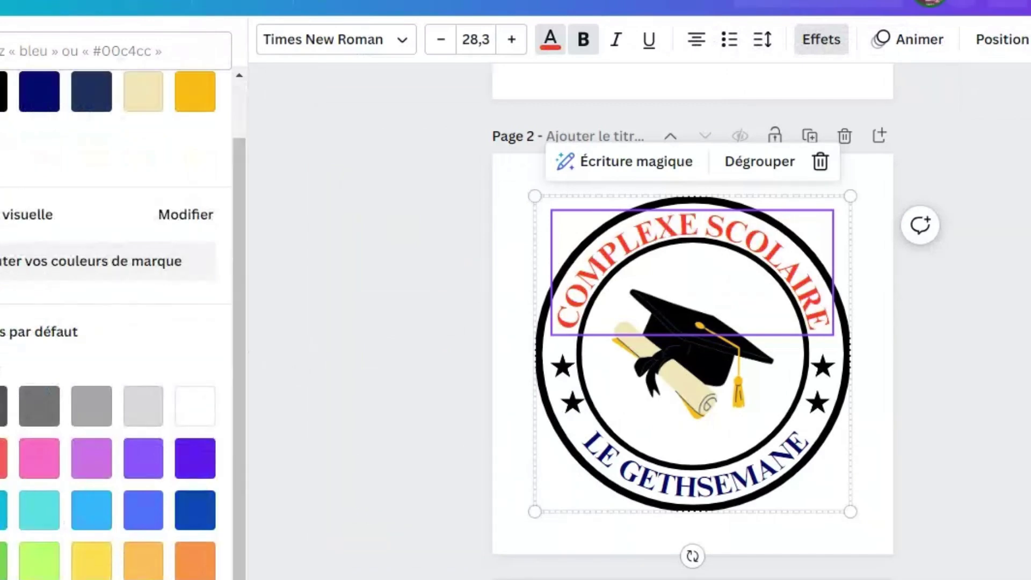
left_click(5, 90)
left_click_drag(150, 142, 172, 175)
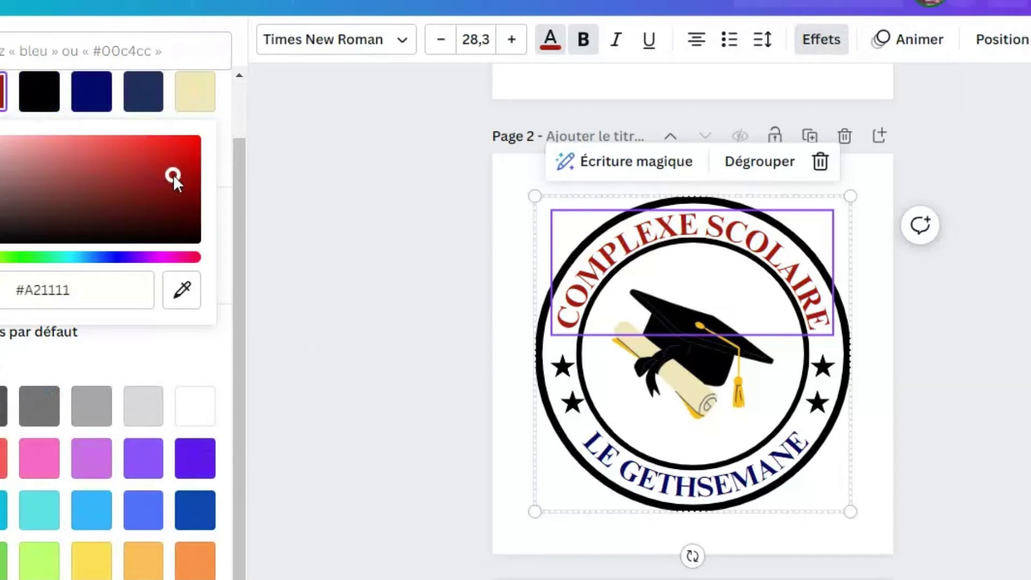
- Recolor the LE GETHSEMANE text on page 2 with black from the document colors
left_click(322, 265)
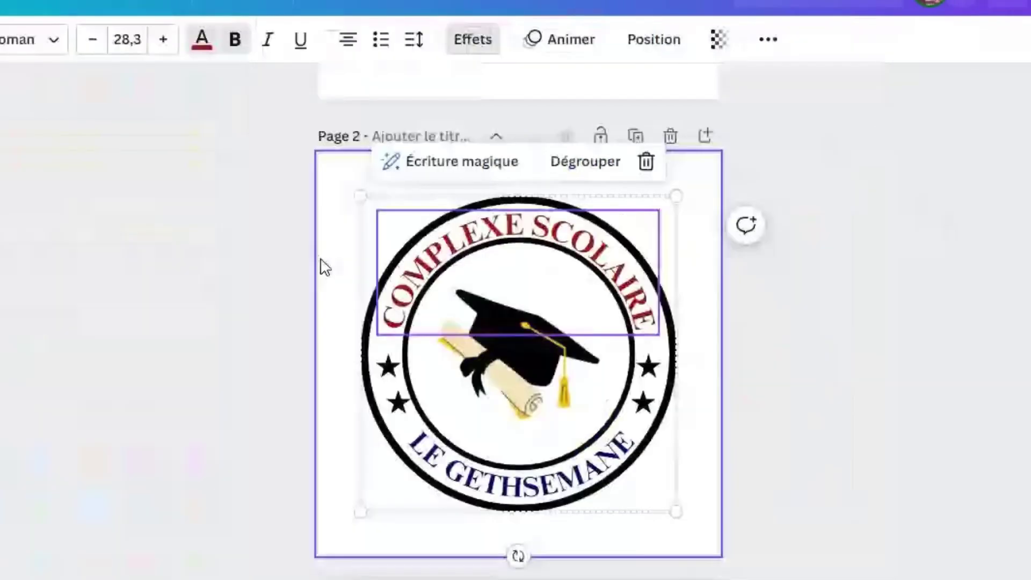
left_click(695, 369)
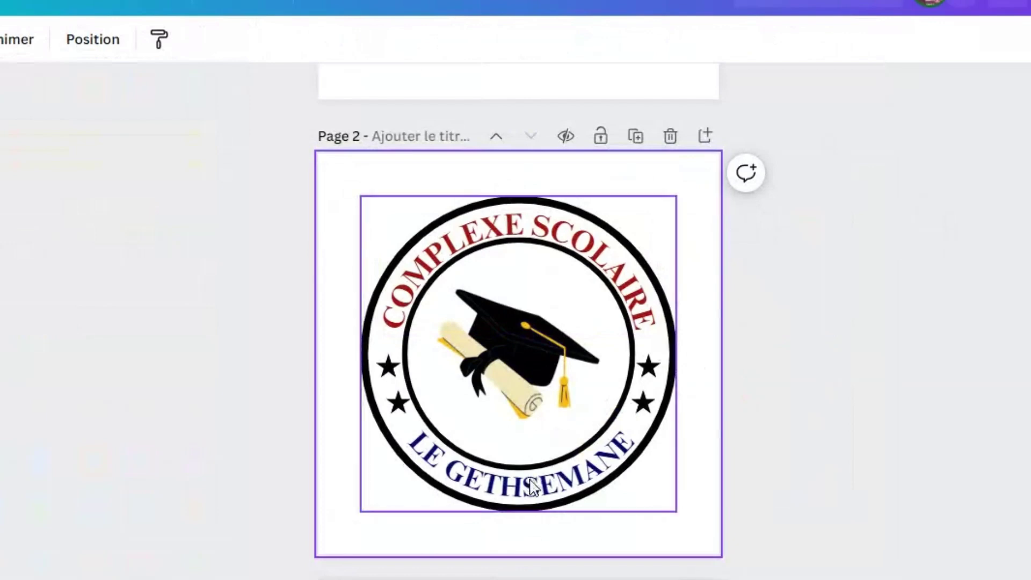
left_click(532, 486)
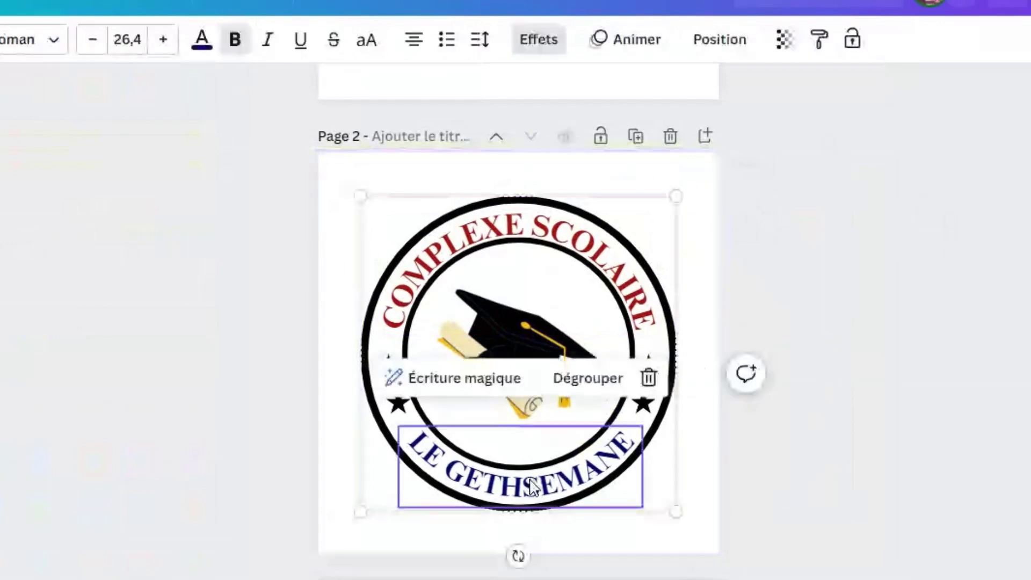
left_click(202, 40)
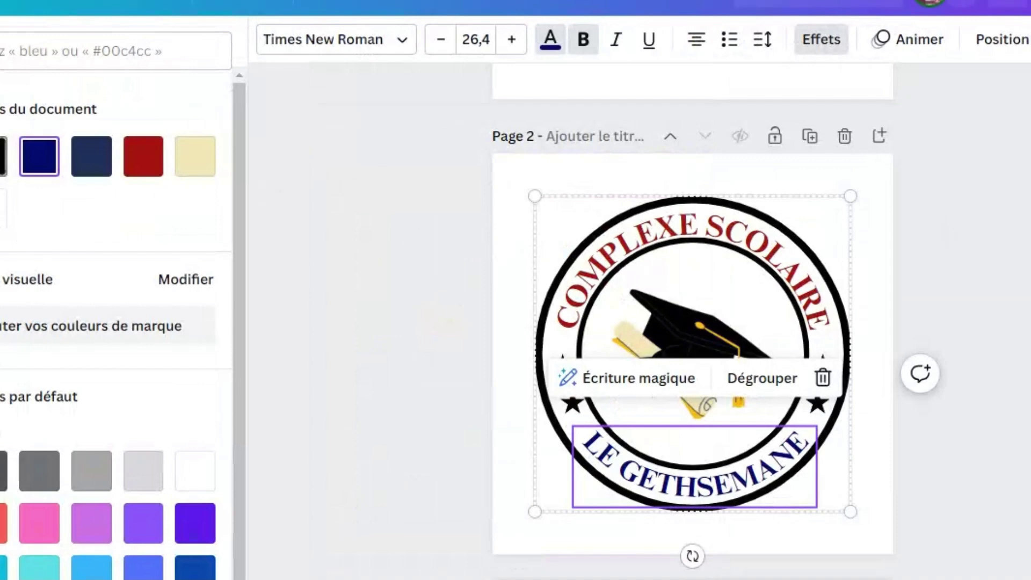
left_click(3, 156)
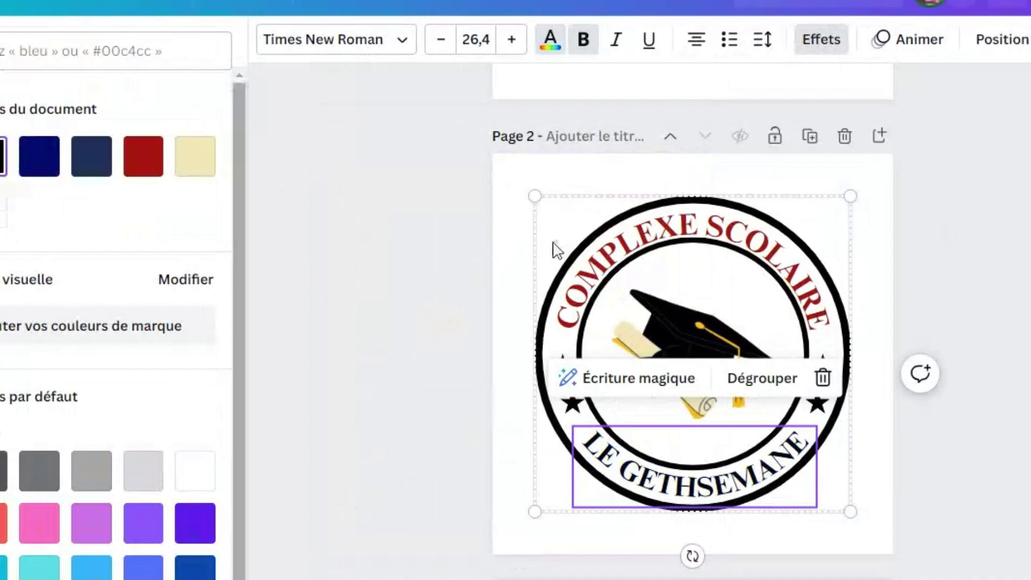
left_click(879, 257)
- Recolor the logo's outer ring on page 2 with the dark navy blue from the document colors
left_click(650, 268)
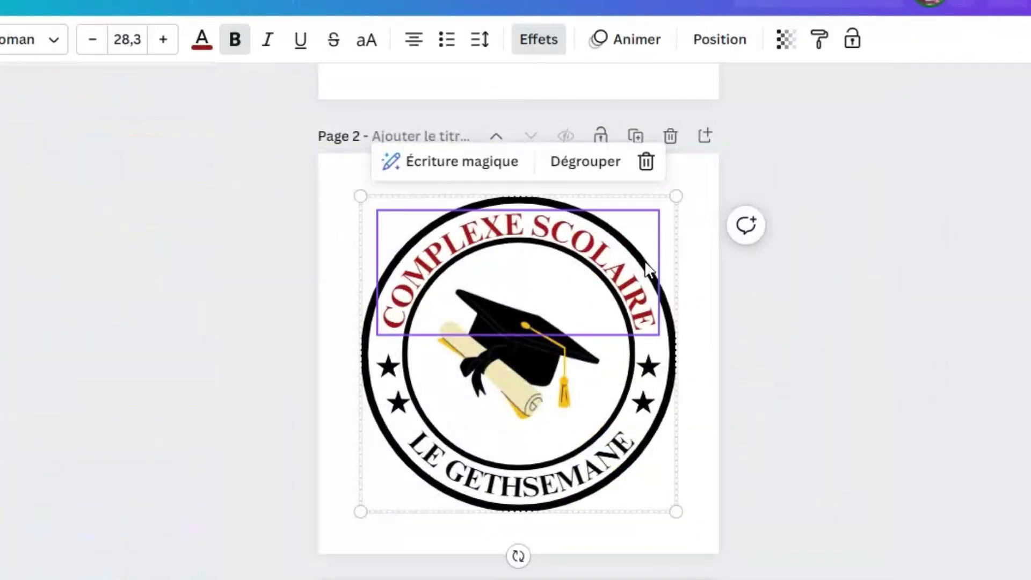
left_click(668, 325)
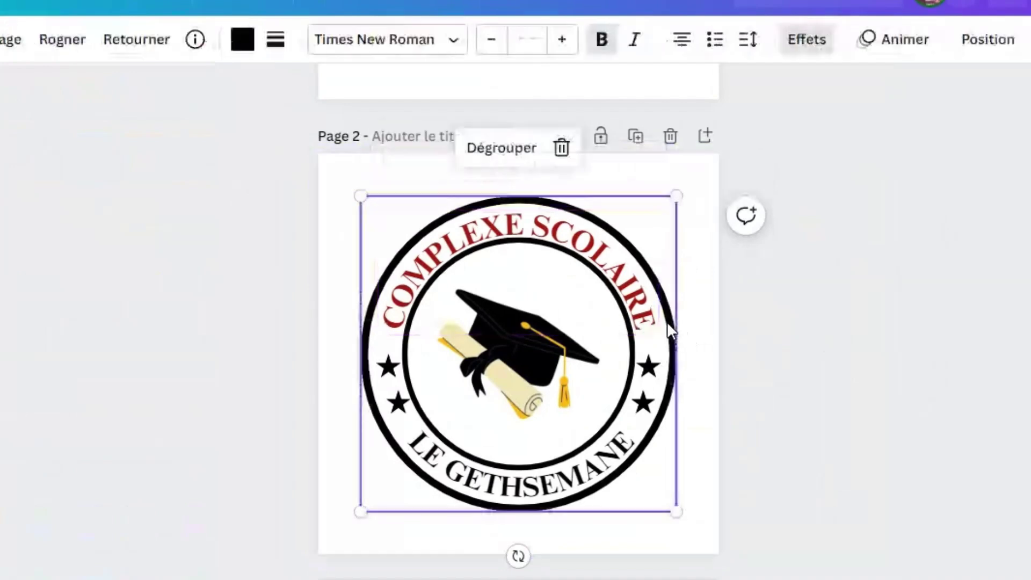
left_click(241, 40)
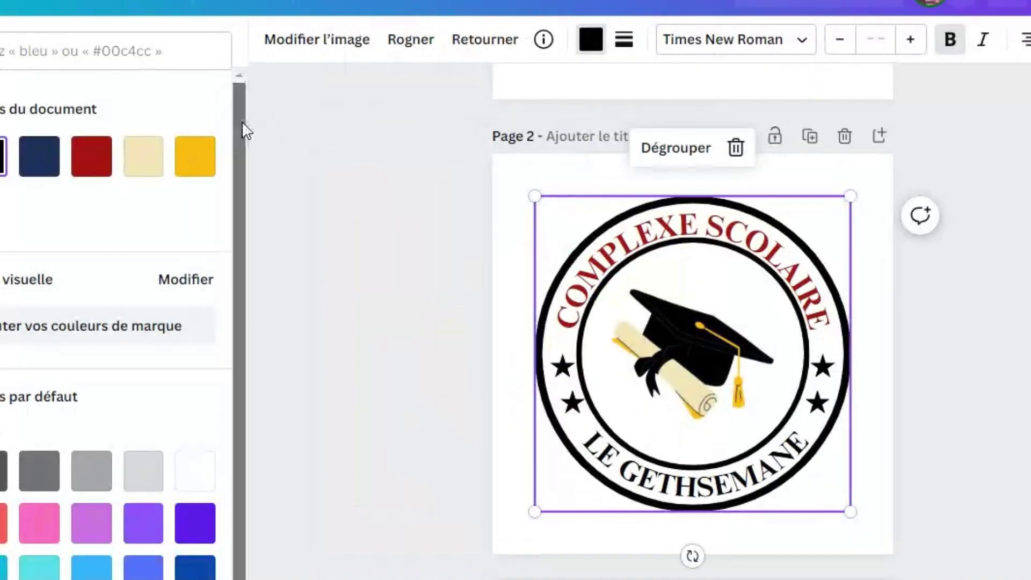
scroll(244, 171, "up", 1)
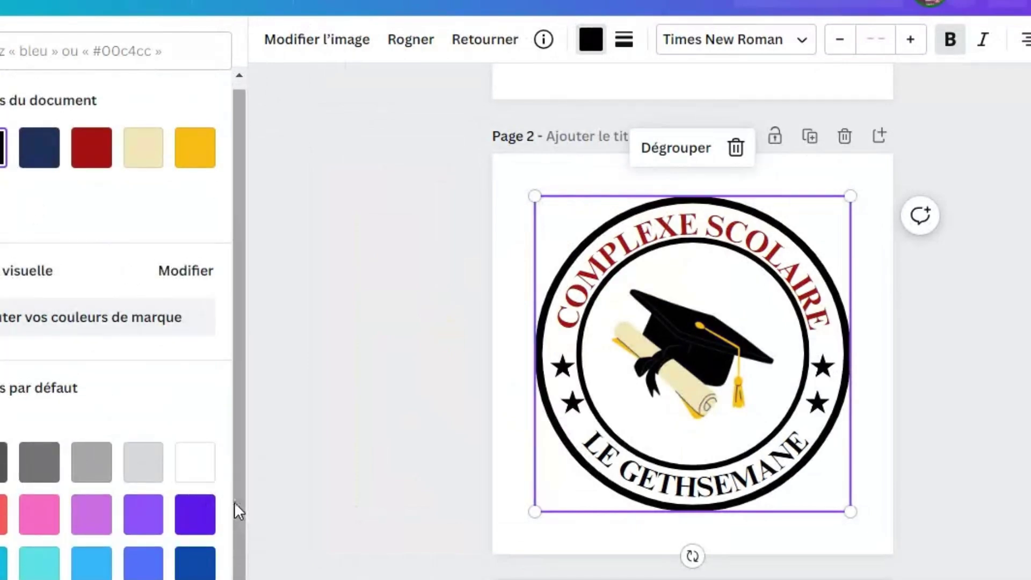
scroll(234, 501, "down", 1)
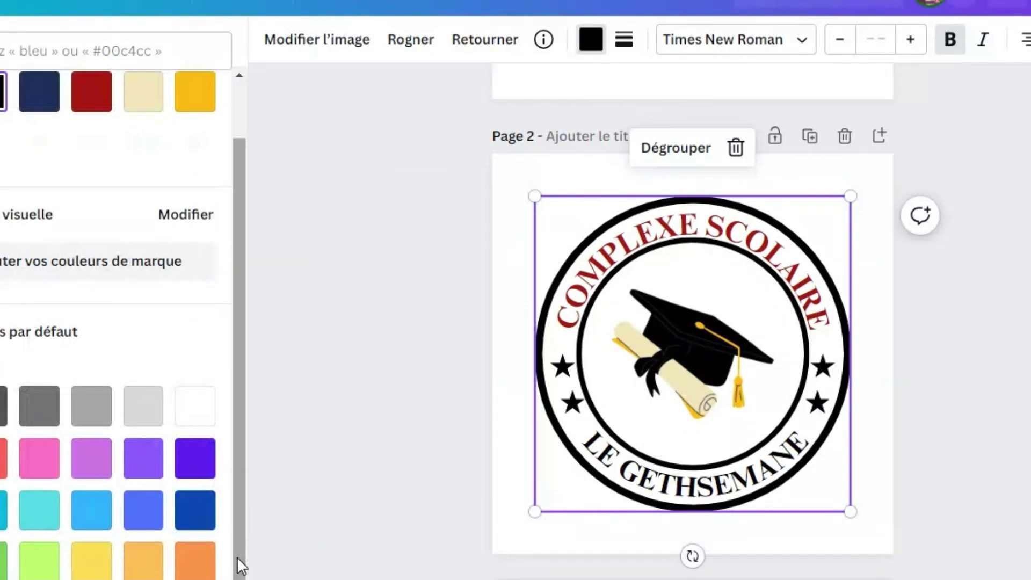
left_click(196, 519)
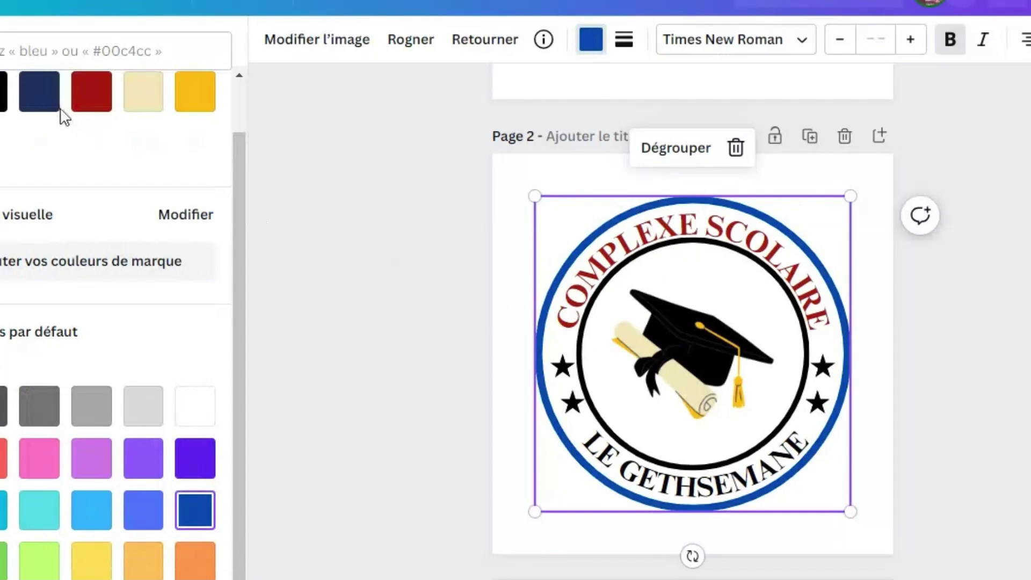
left_click(39, 91)
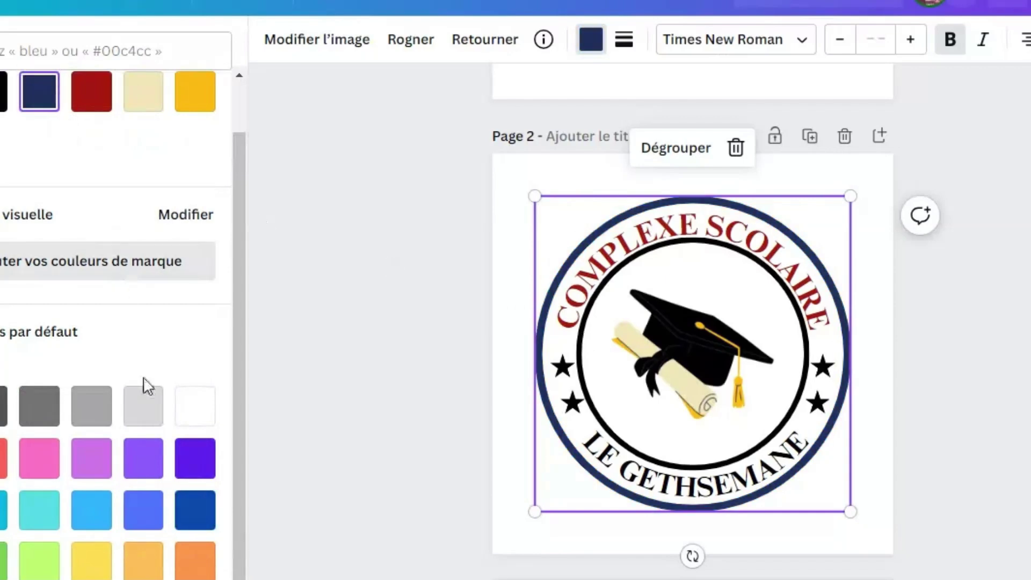
- Try the brighter default blue on the outer ring, and undo that color change
left_click(194, 517)
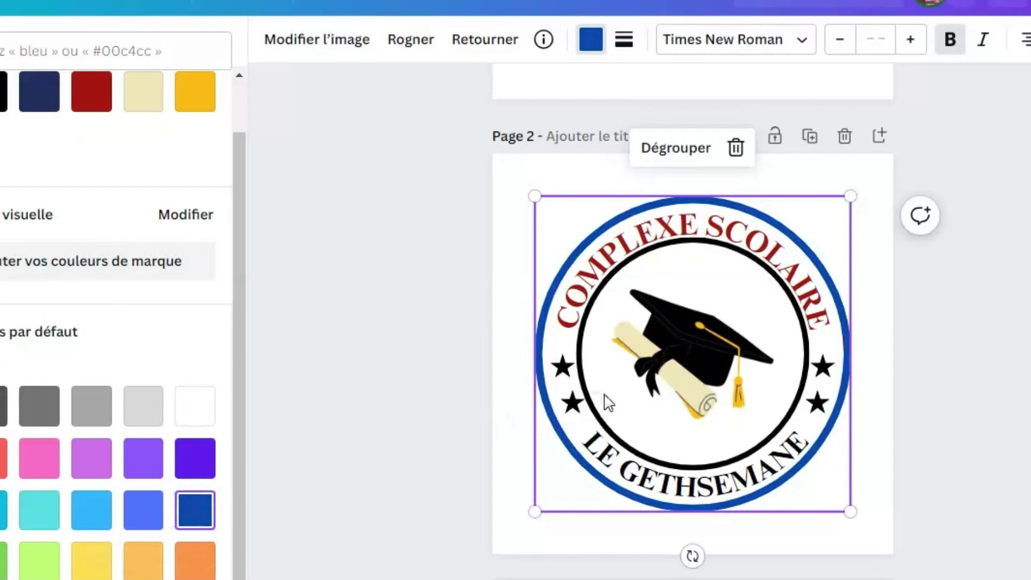
left_click(885, 296)
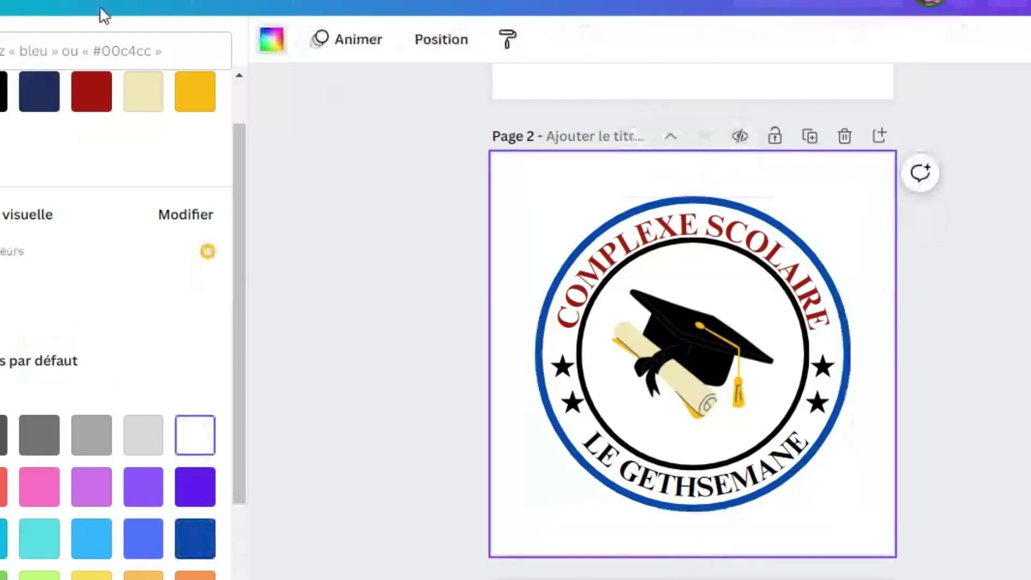
left_click(223, 3)
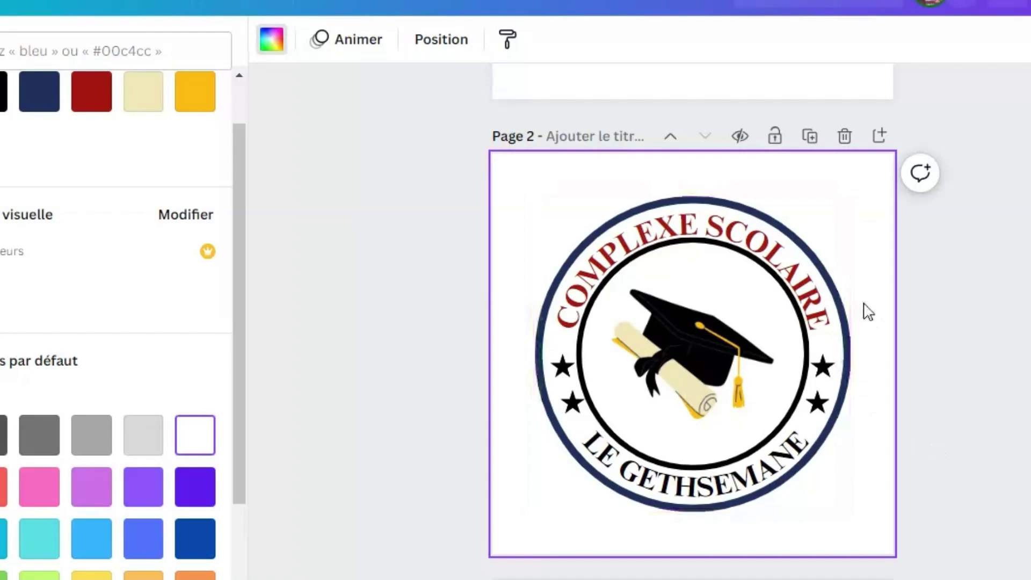
- Try to select the inner ring within the grouped logo on page 2
left_click(778, 274)
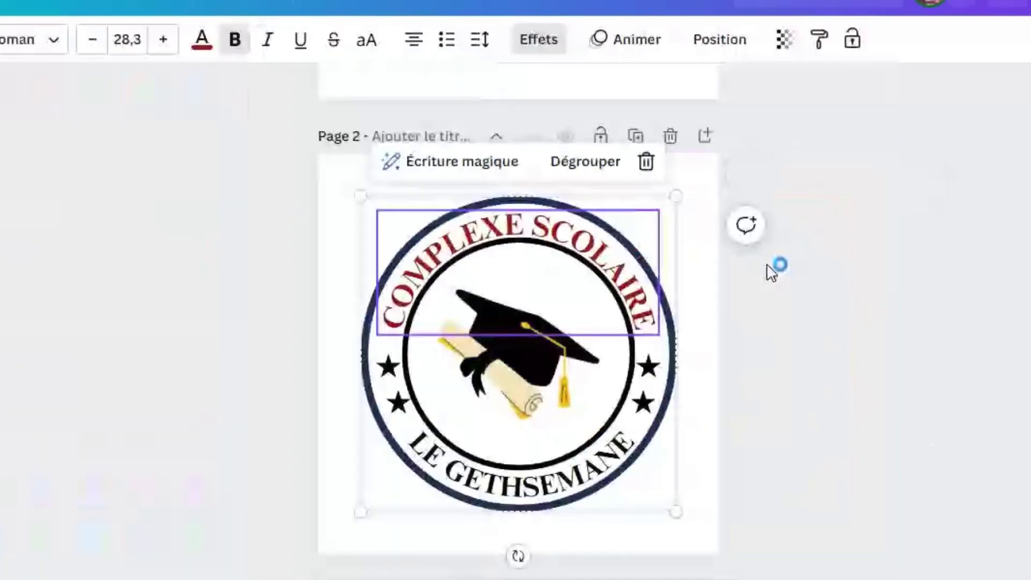
left_click(631, 362)
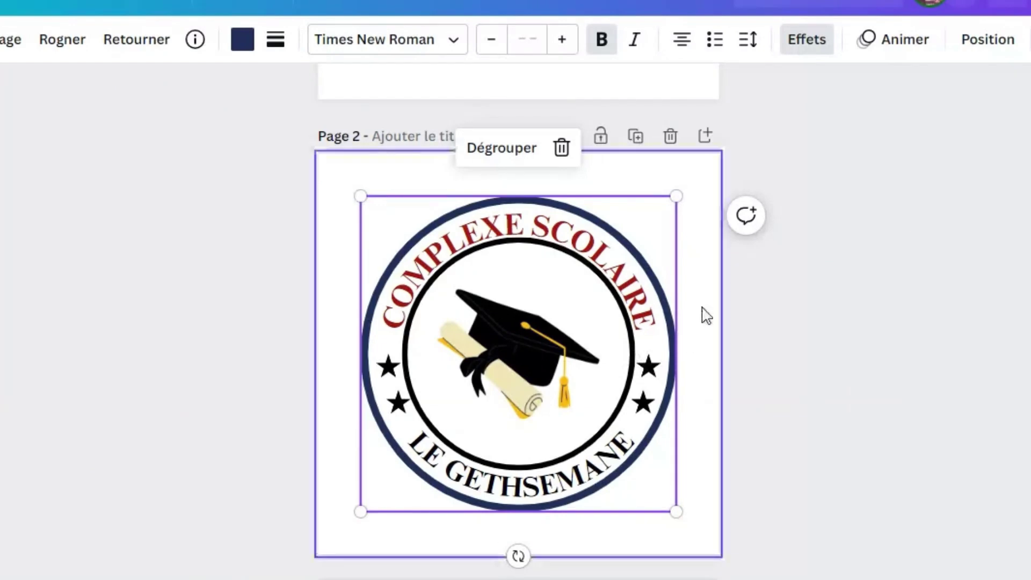
left_click(514, 317)
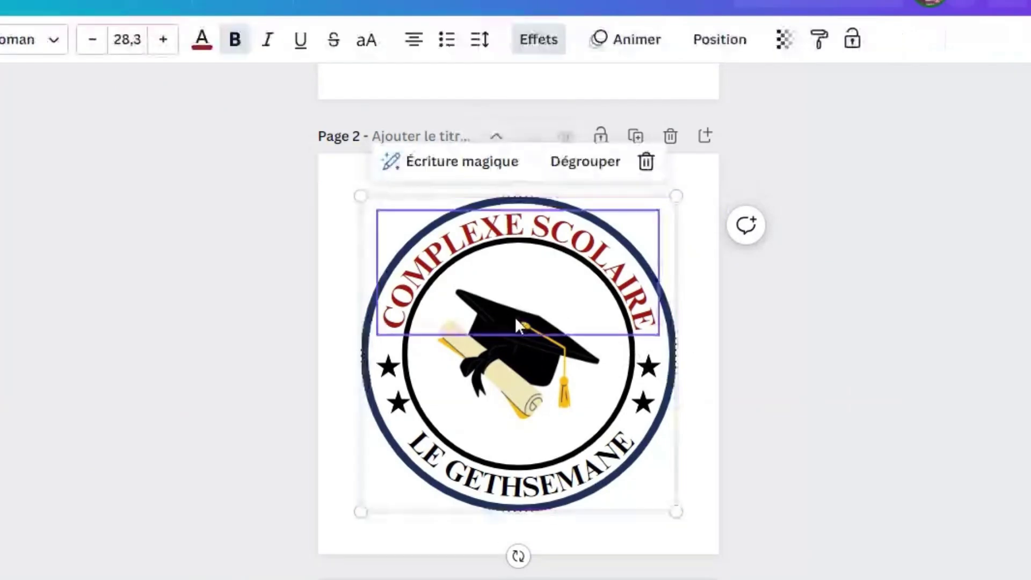
left_click(519, 347)
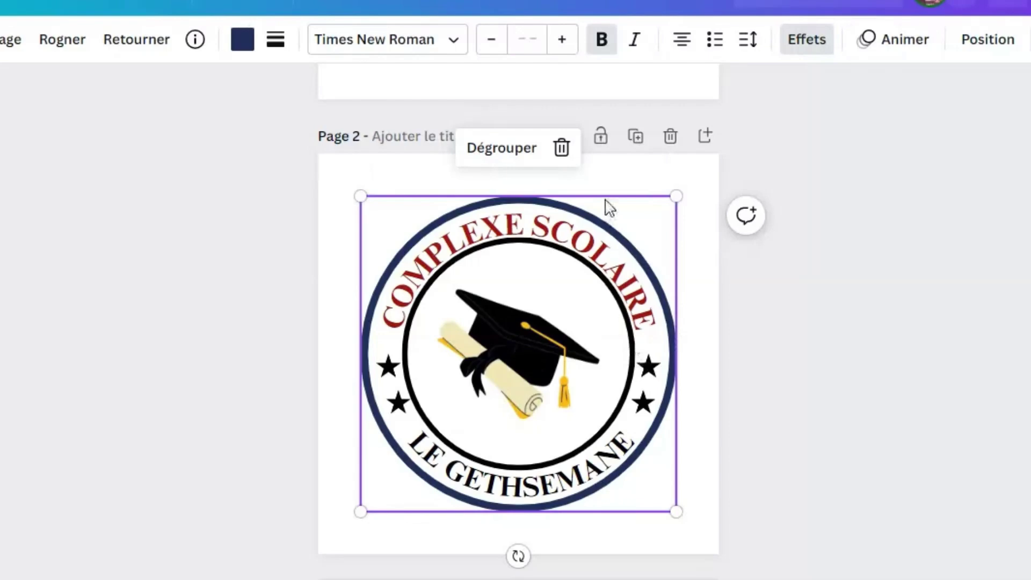
left_click(699, 244)
left_click(540, 236)
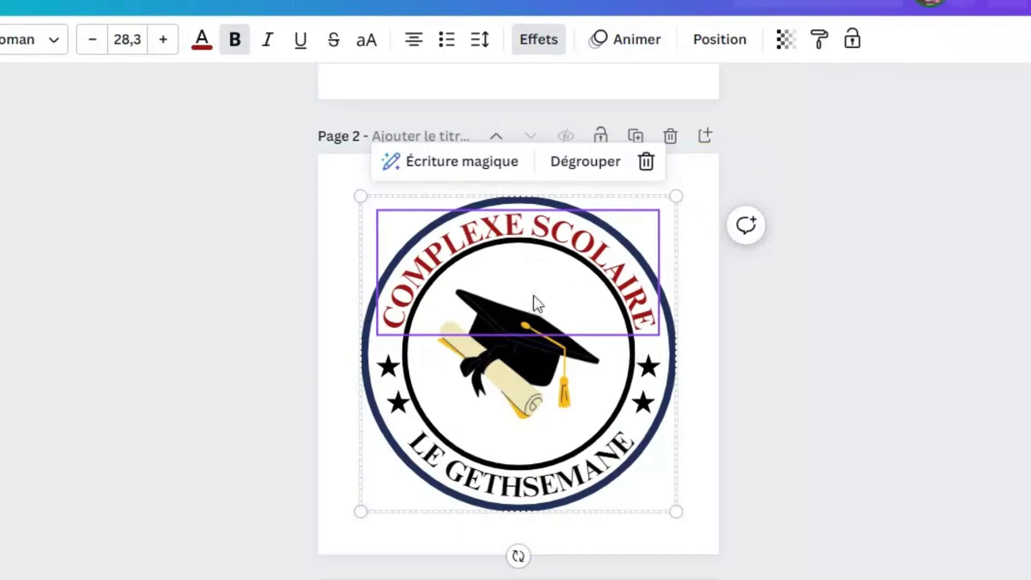
left_click(527, 359)
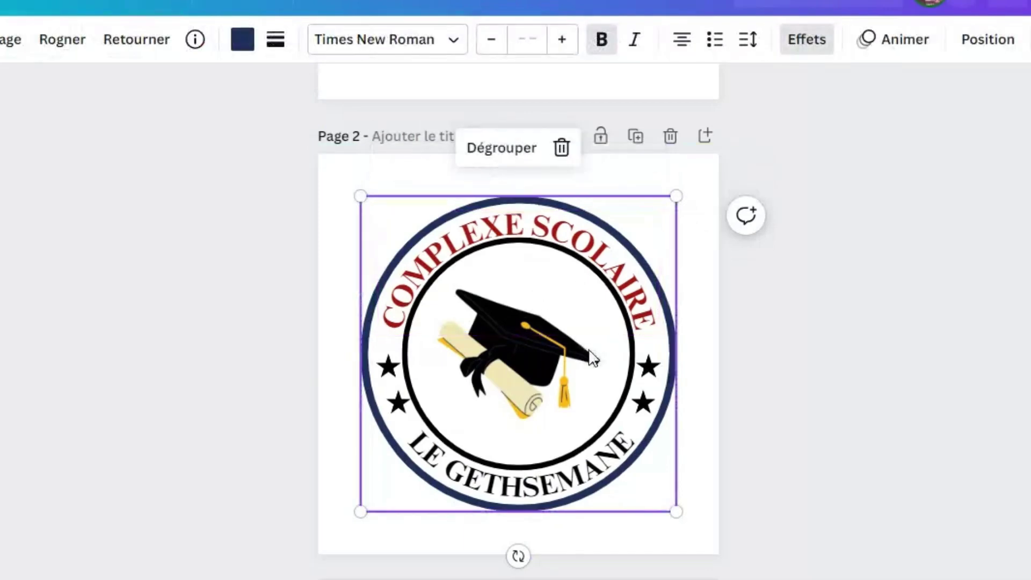
left_click(688, 327)
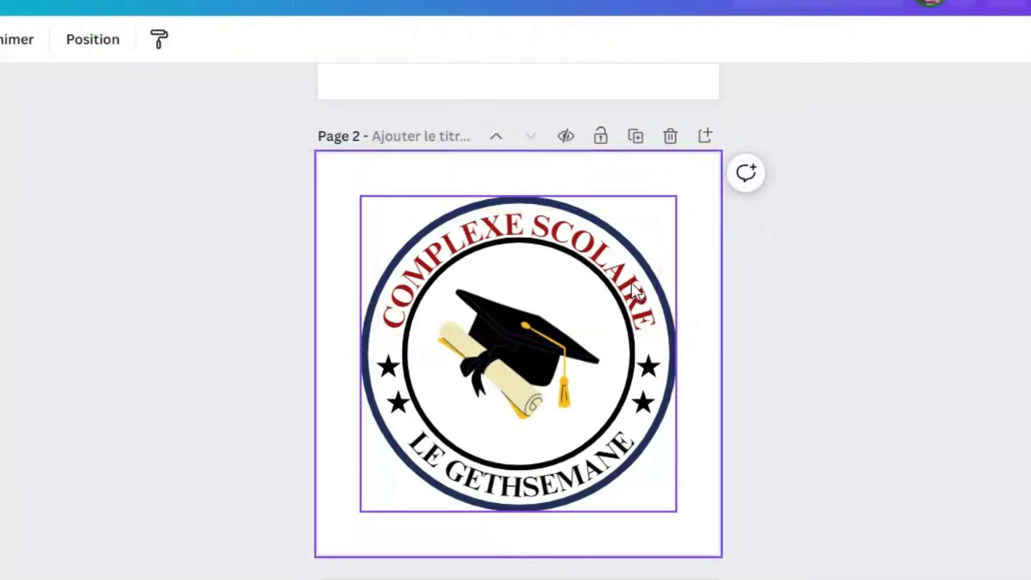
left_click(651, 265)
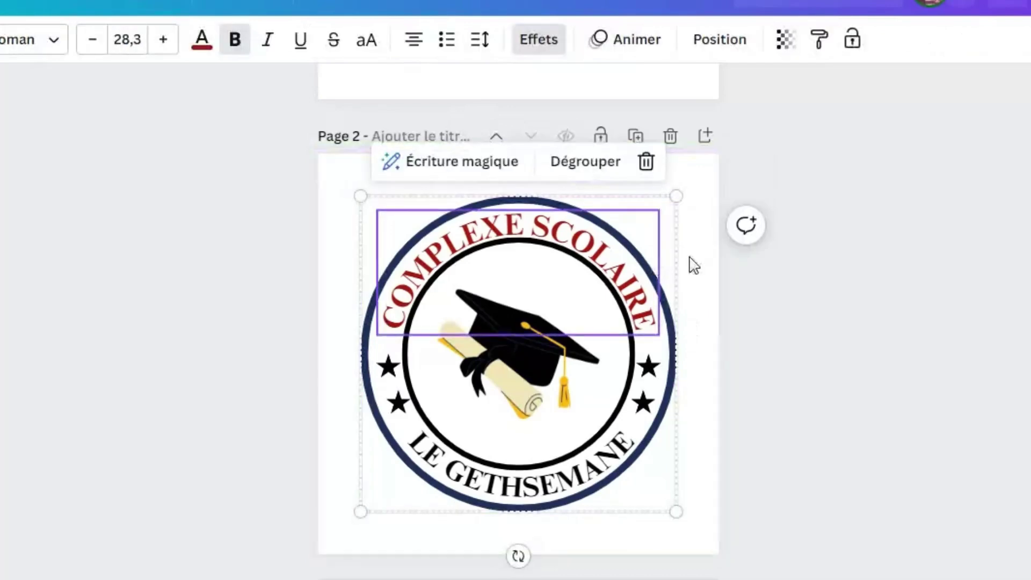
- Ungroup the logo on page 2
left_click(648, 208)
left_click(507, 155)
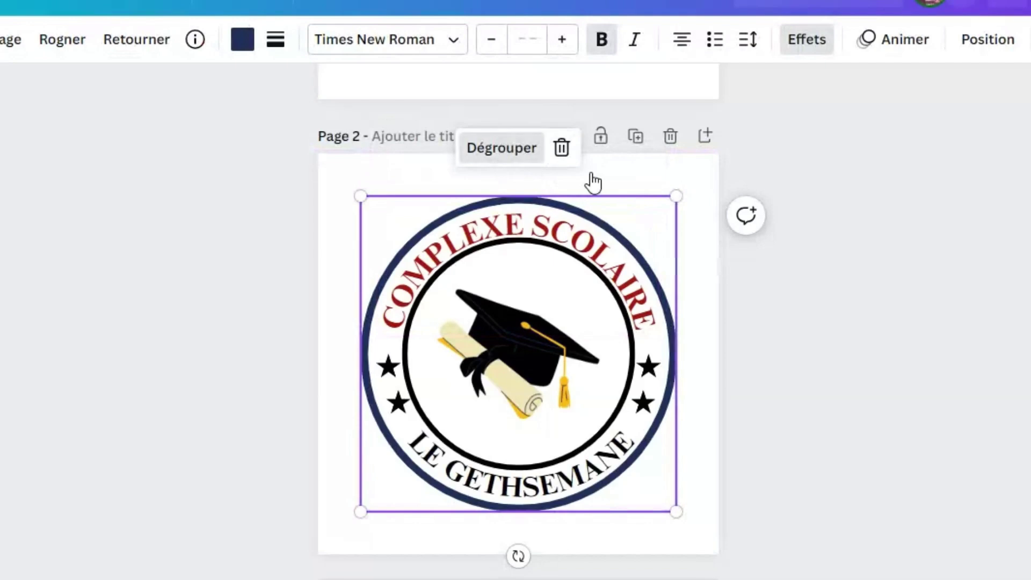
left_click(715, 312)
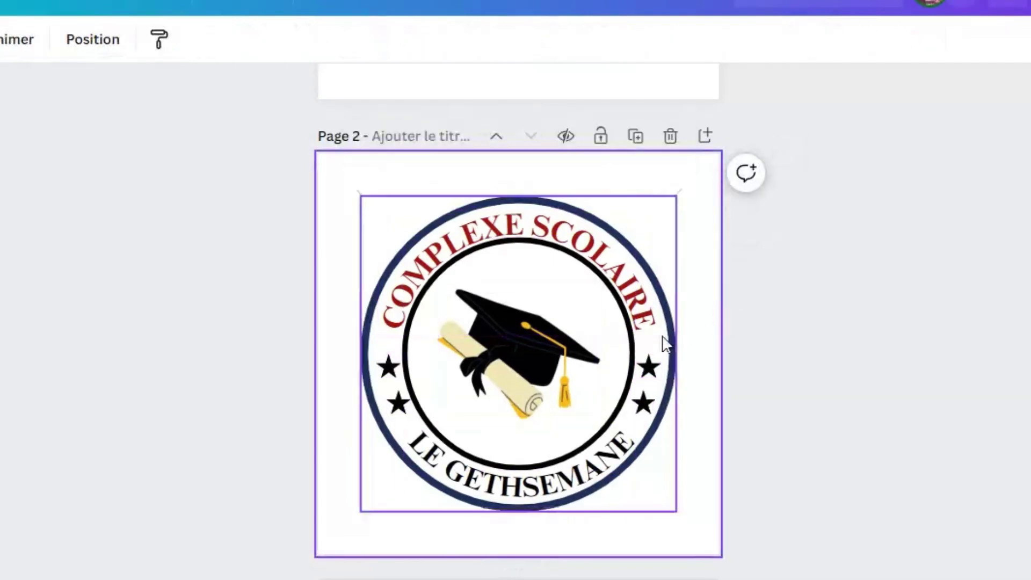
- Send the outer ring on page 2 backward behind all the other logo elements
left_click(629, 344)
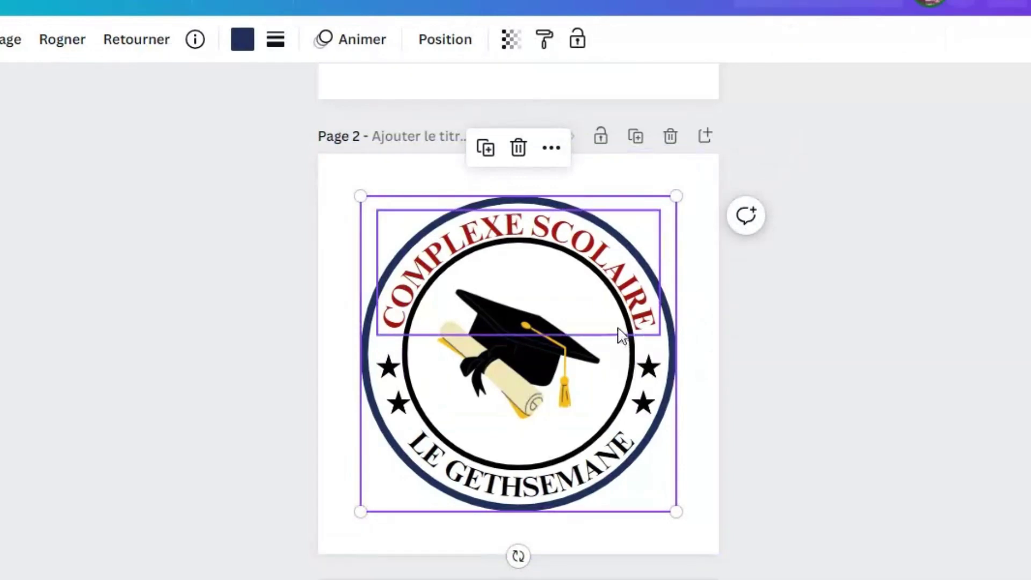
left_click(697, 224)
left_click(592, 216)
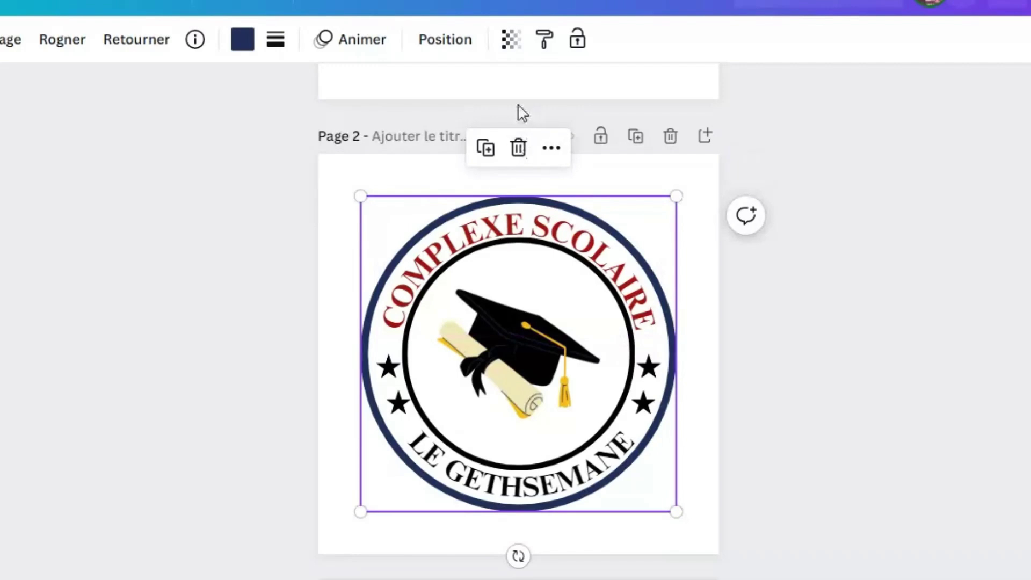
left_click(443, 42)
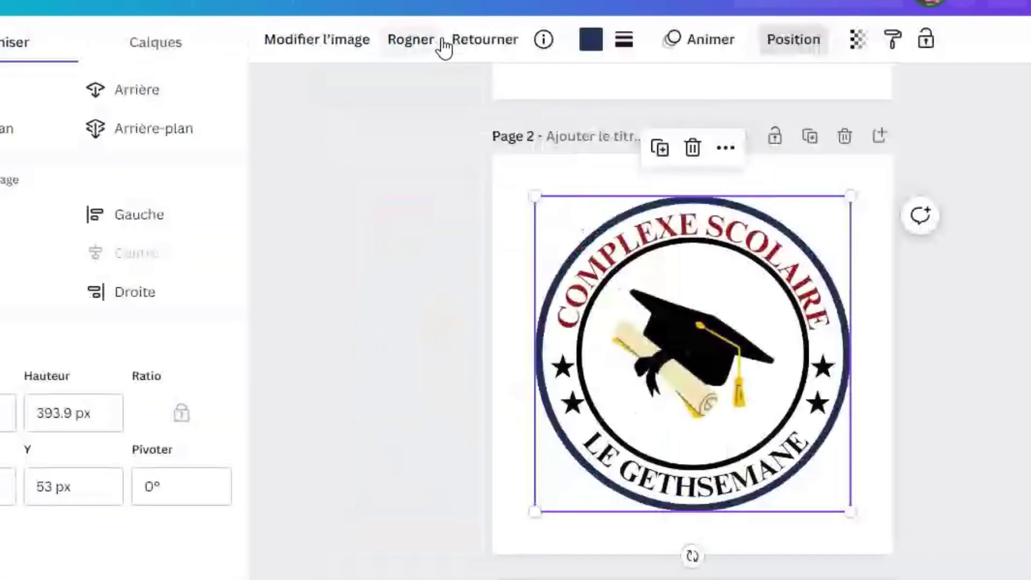
left_click(120, 93)
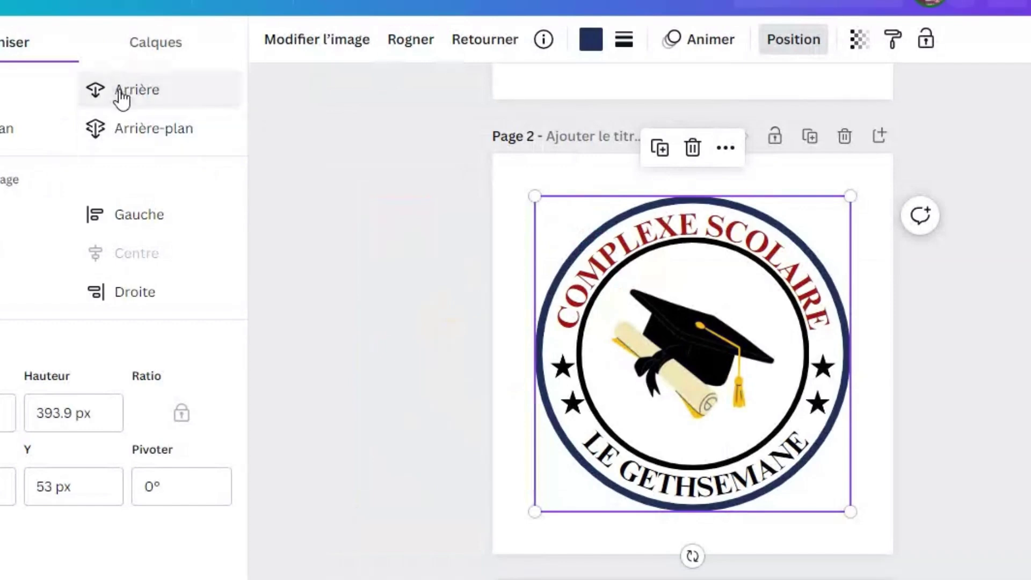
left_click(120, 93)
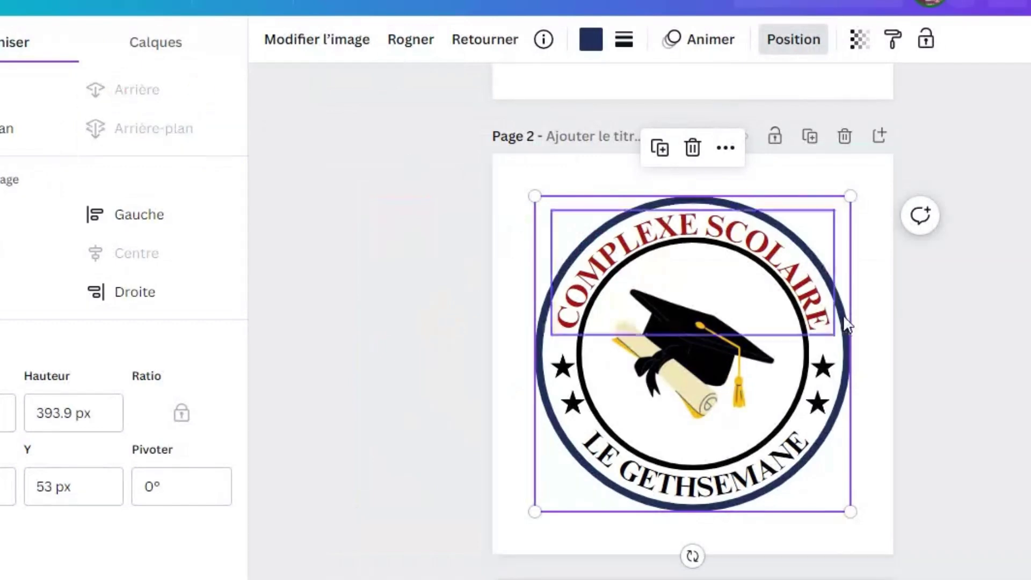
left_click(864, 293)
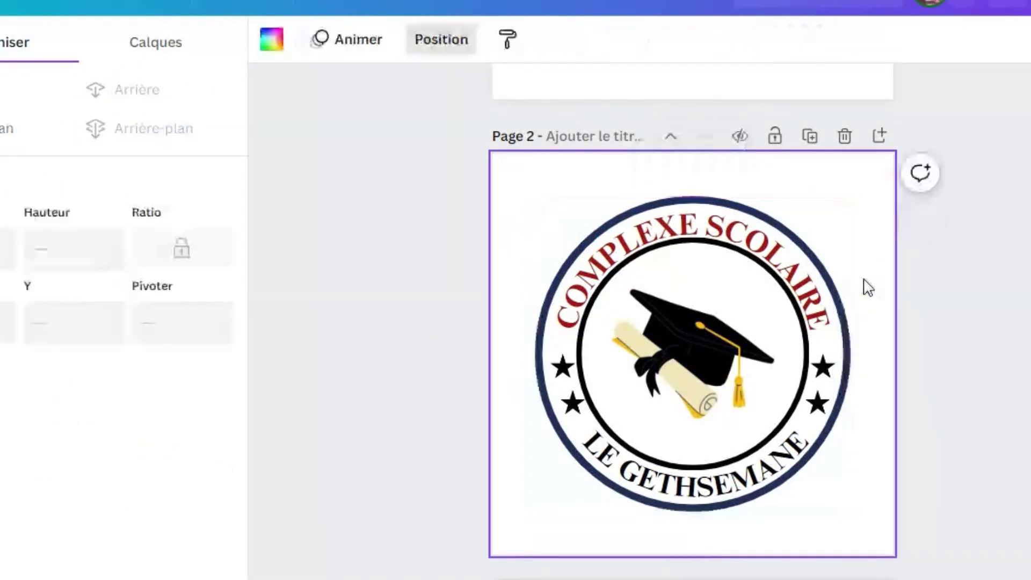
- Recolor the inner ring on page 2 with the dark cobalt blue from the default colors
left_click(807, 356)
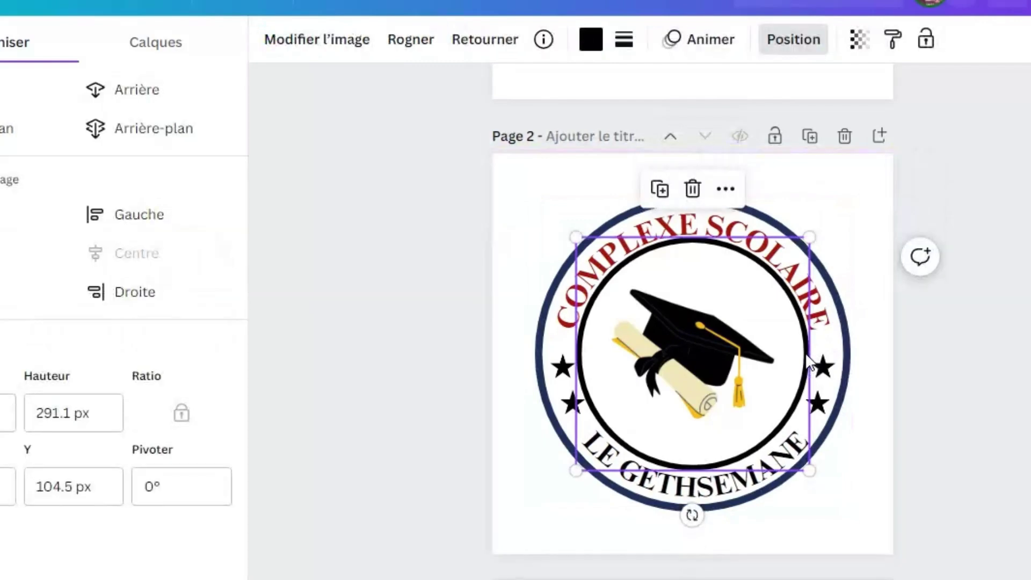
left_click(590, 40)
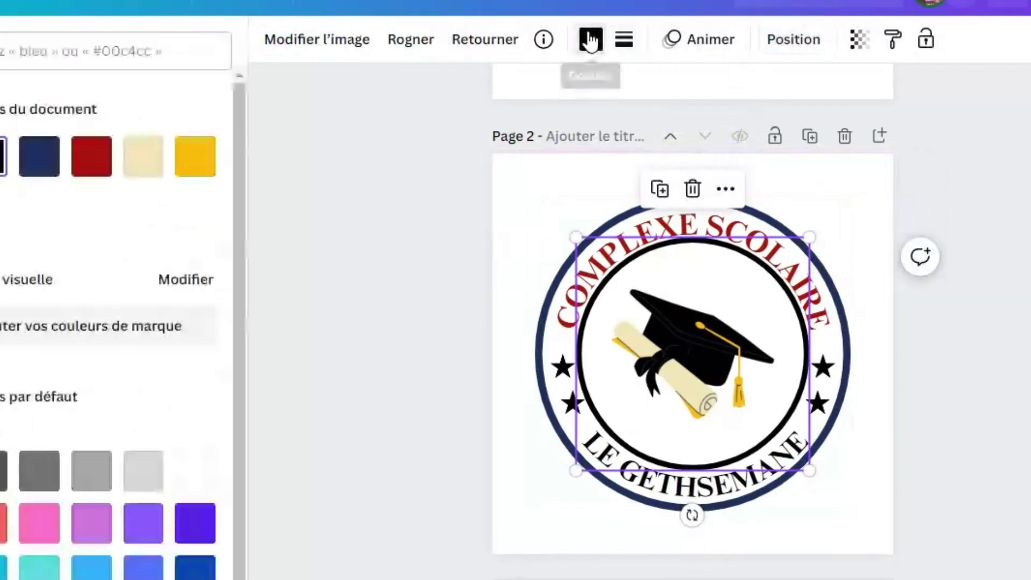
left_click(191, 573)
left_click(872, 288)
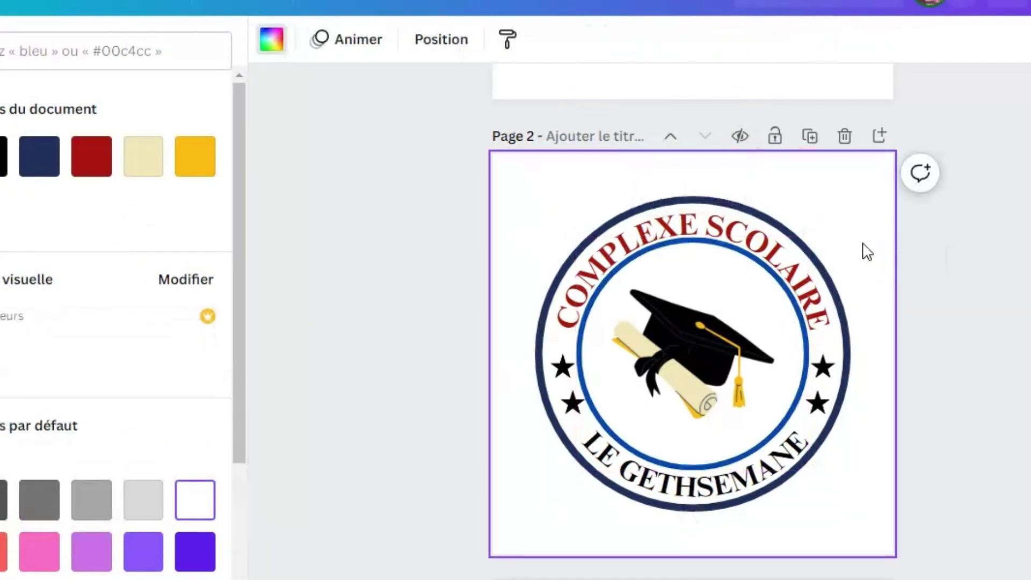
left_click(730, 340)
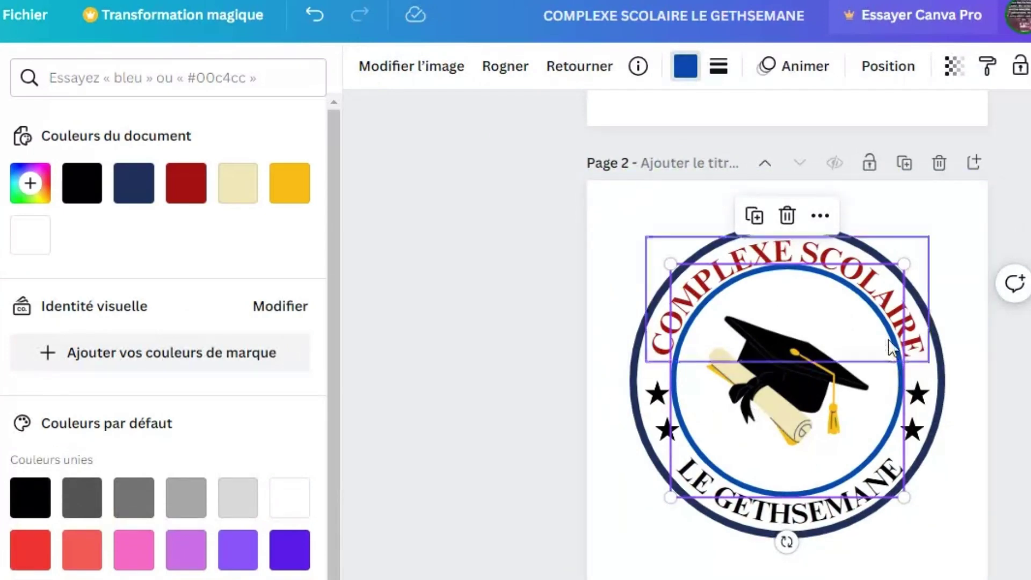
- Send the inner ring on page 2 to the back, behind all the other logo elements
left_click(884, 66)
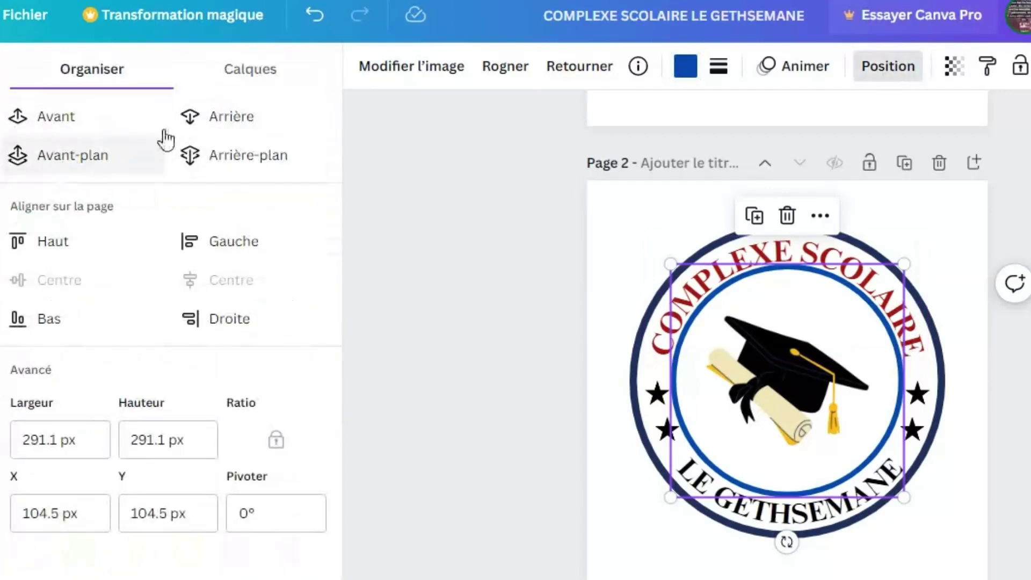
left_click(248, 157)
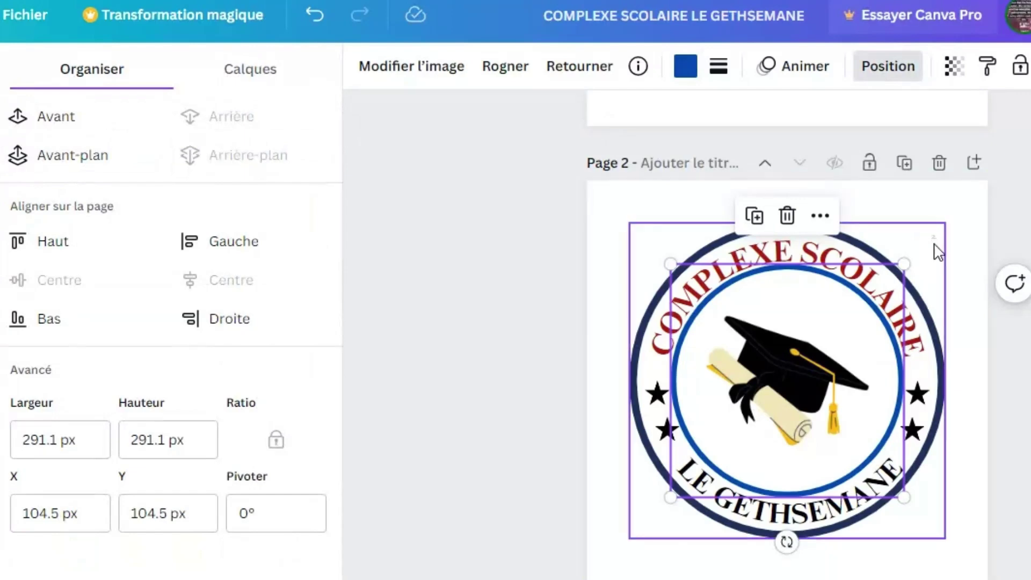
left_click(935, 251)
- Recolor both black areas of the graduation cap illustration on page 2 with the document's dark red #a21111
left_click(792, 365)
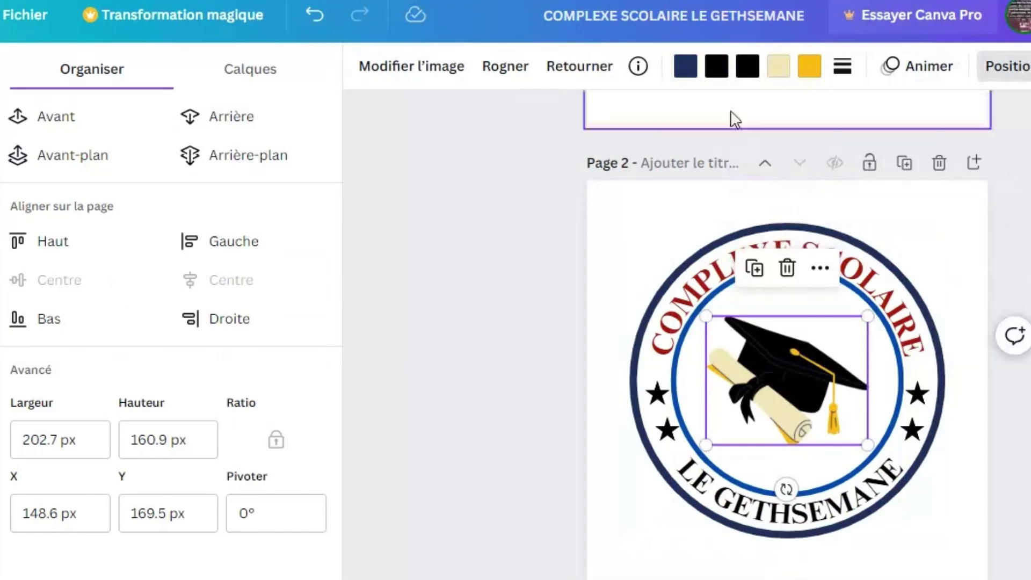
left_click(717, 66)
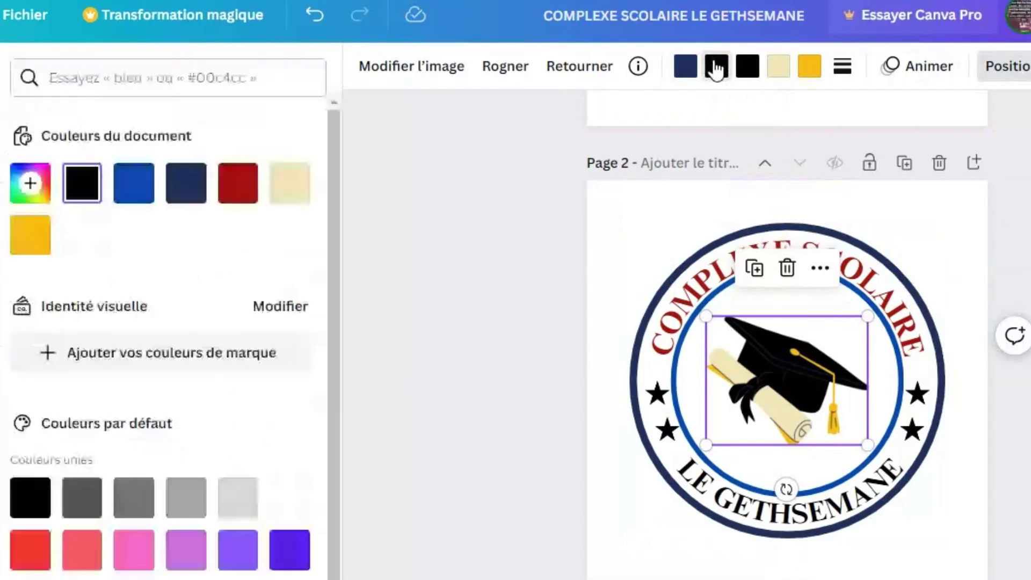
left_click(240, 183)
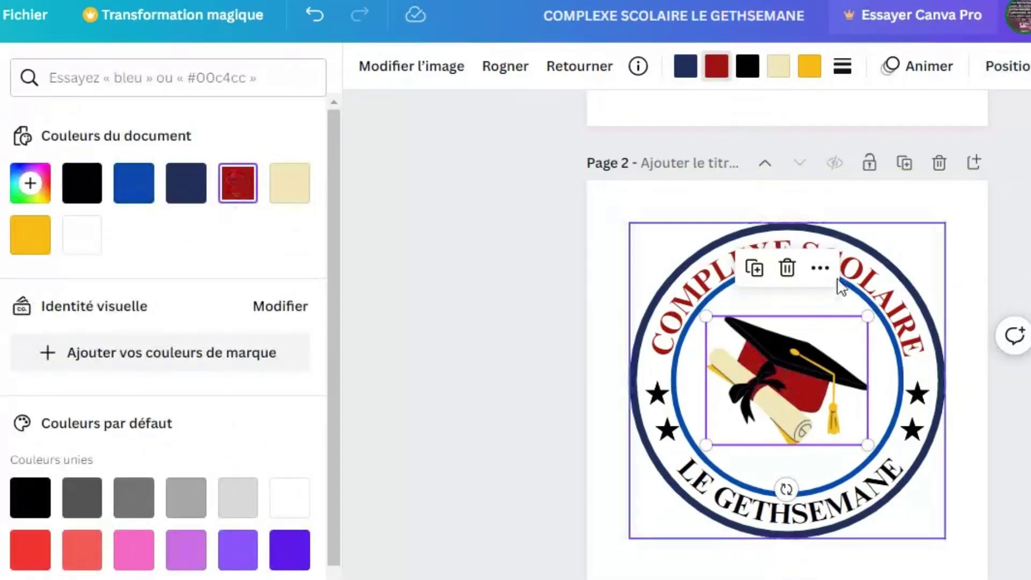
left_click(751, 65)
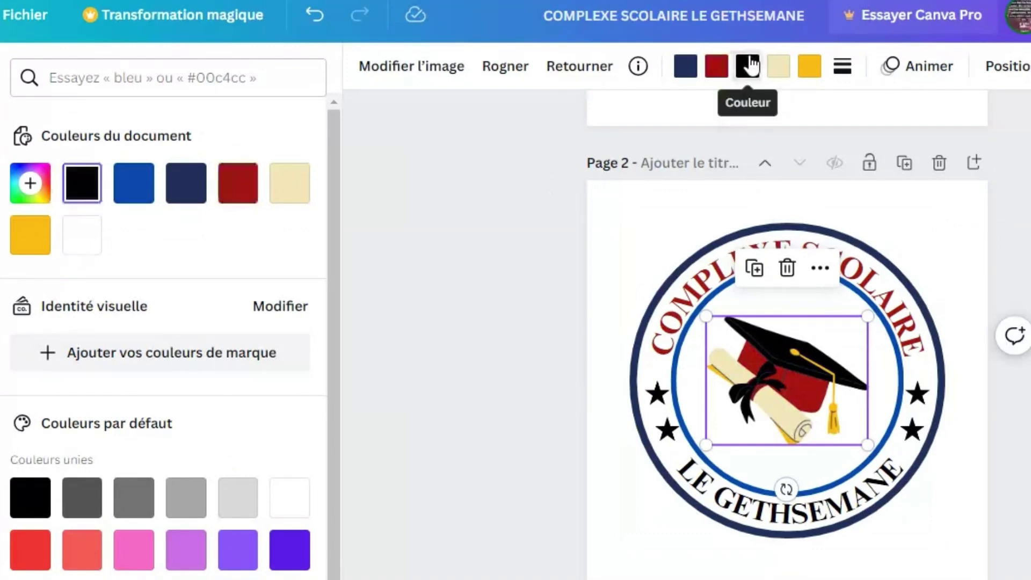
left_click(236, 184)
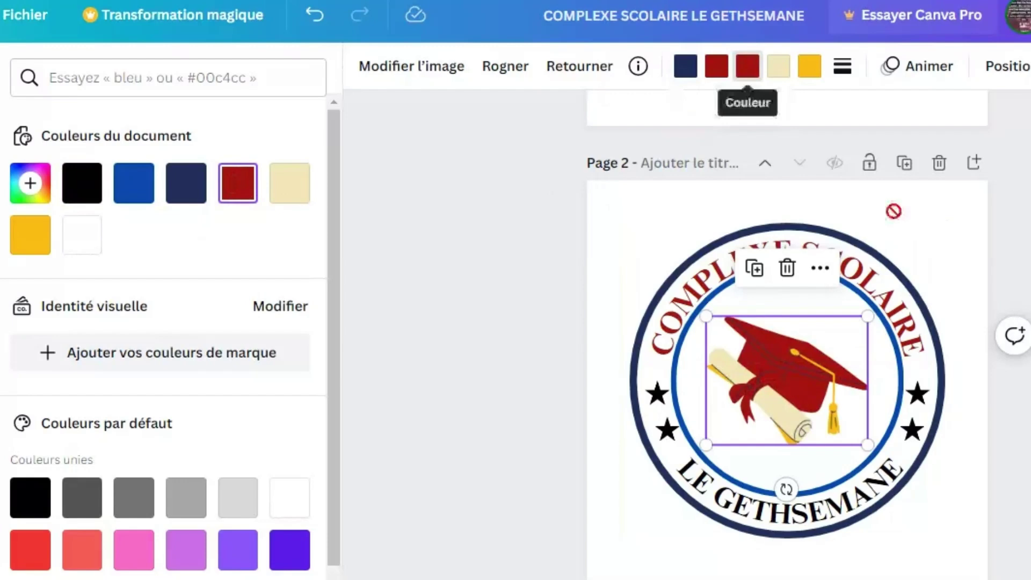
left_click(951, 277)
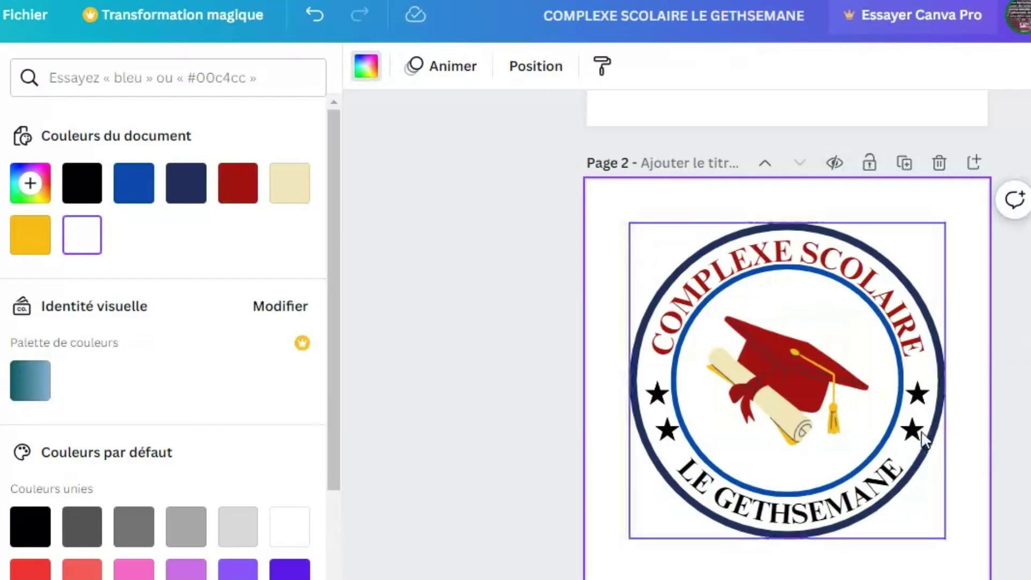
- Try white #ffffff for the navy line details of the cap illustration and undo the change
left_click(770, 368)
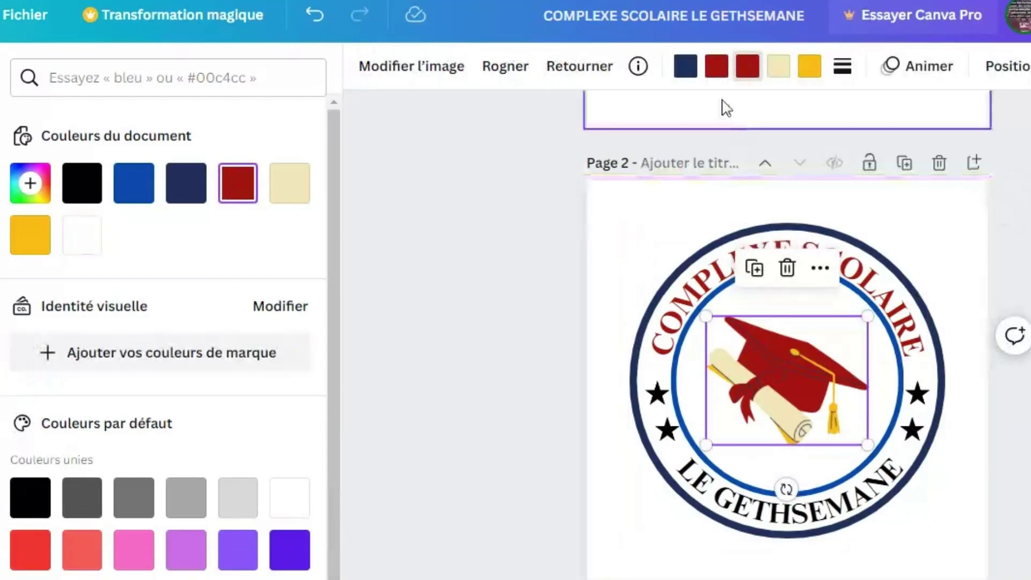
left_click(684, 67)
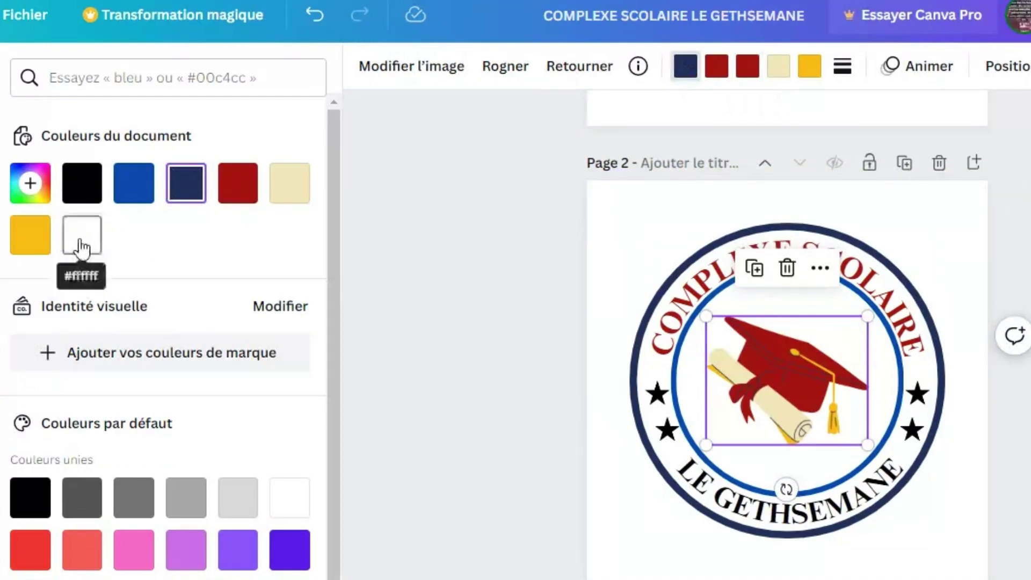
left_click(82, 247)
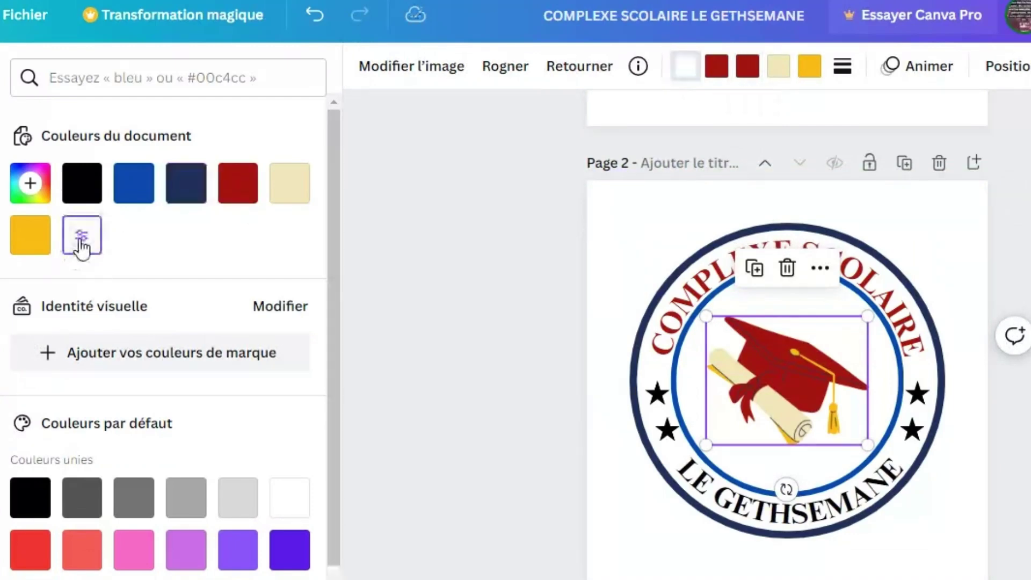
left_click(965, 369)
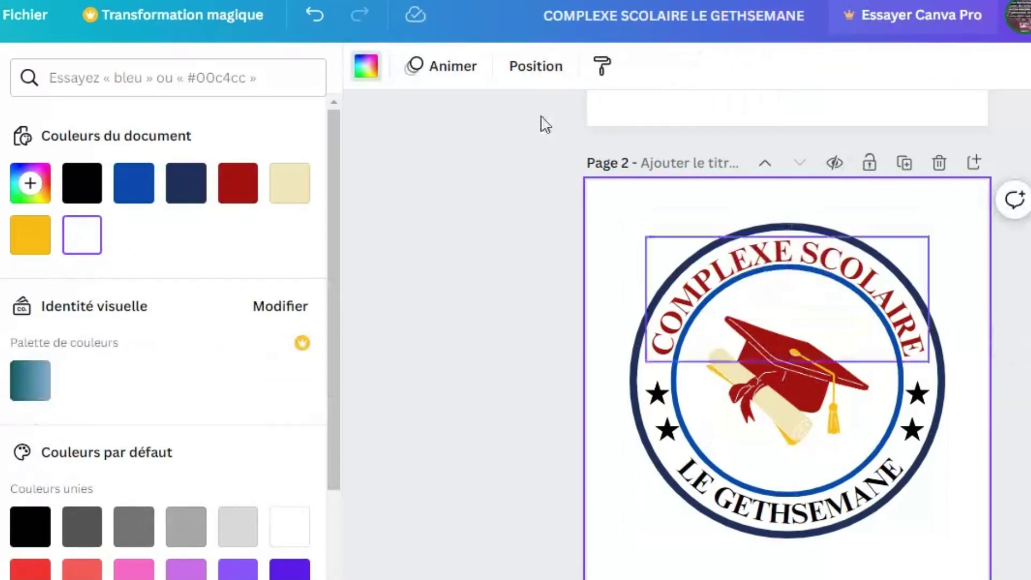
left_click(315, 21)
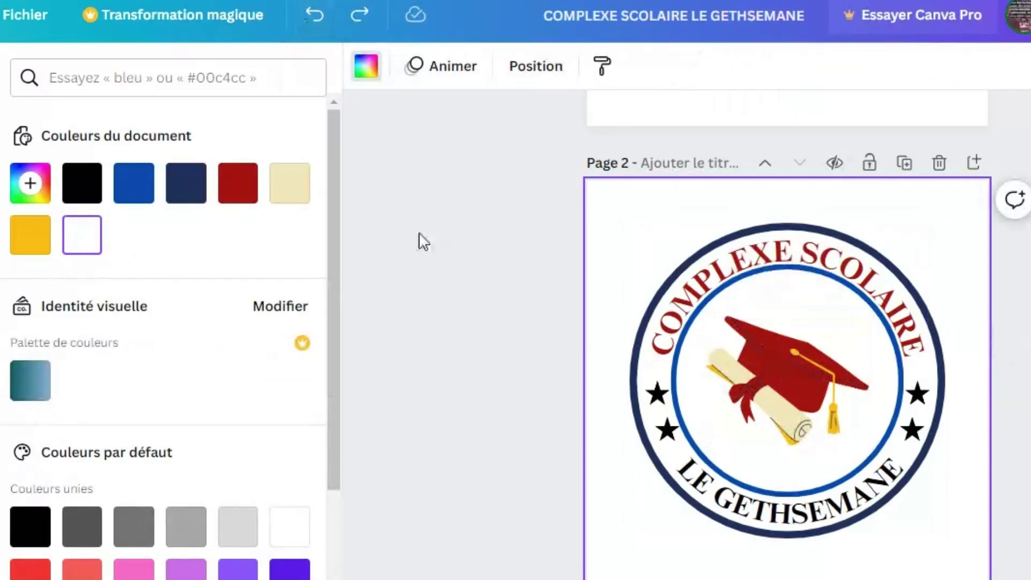
- Try dark red #a21111 on the page 2 background and on the cap illustration's navy line details, undoing each change
left_click(236, 186)
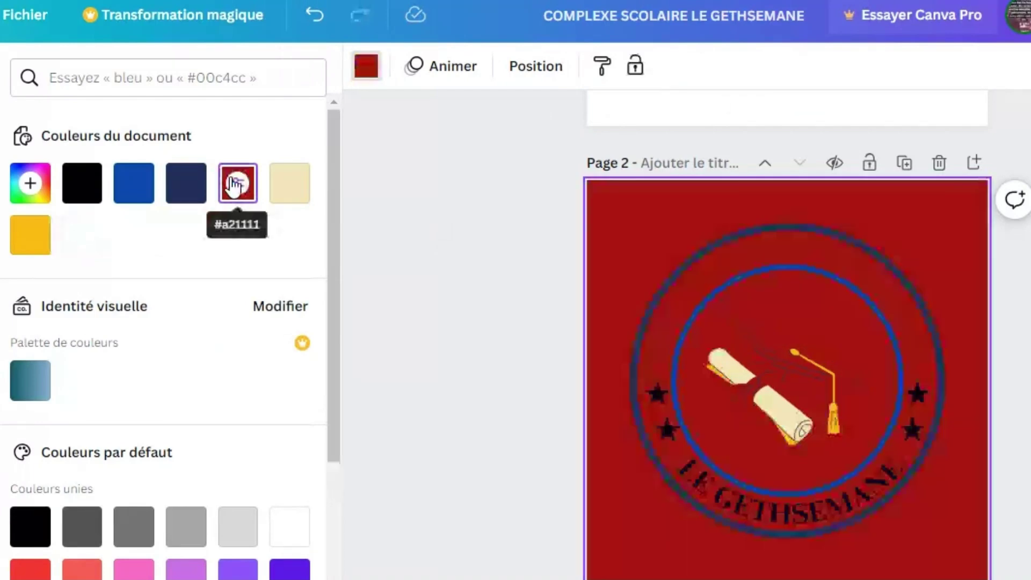
left_click(314, 15)
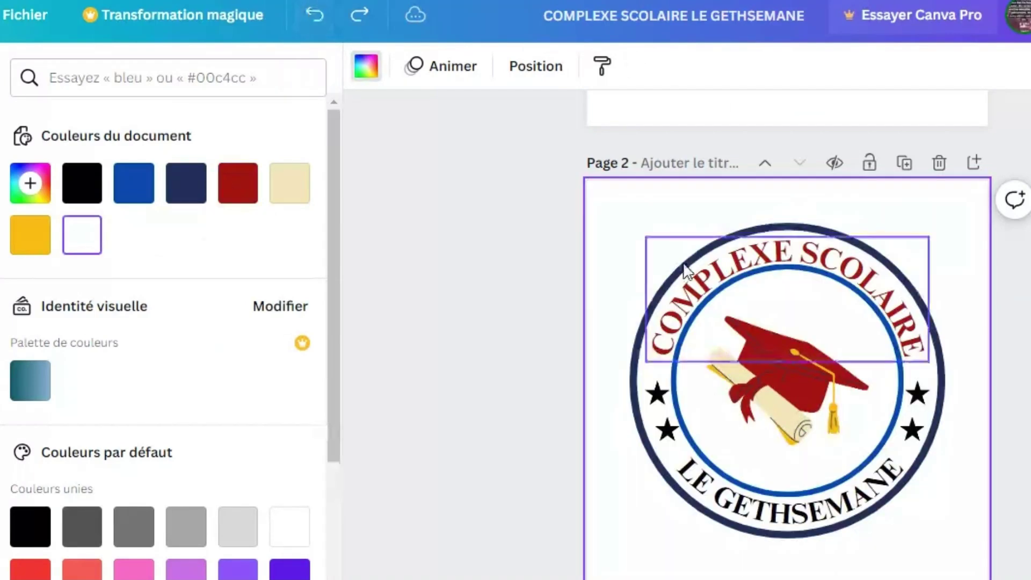
left_click(798, 382)
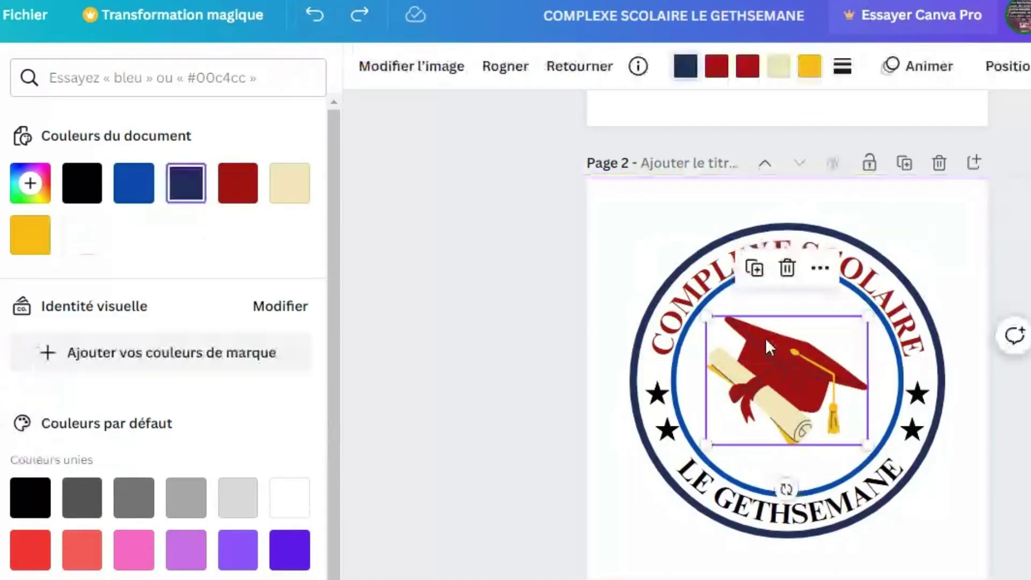
left_click(234, 186)
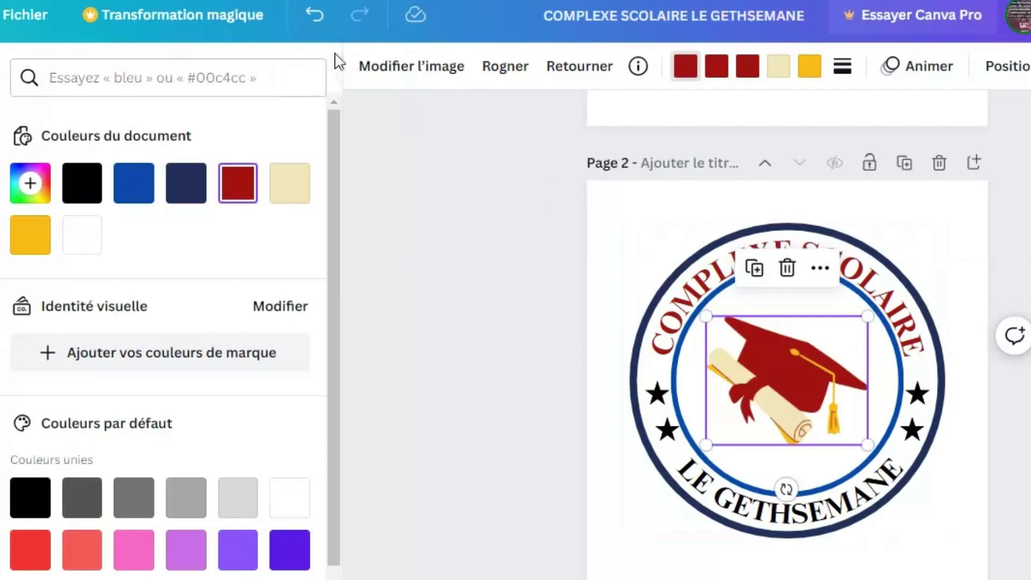
left_click(315, 21)
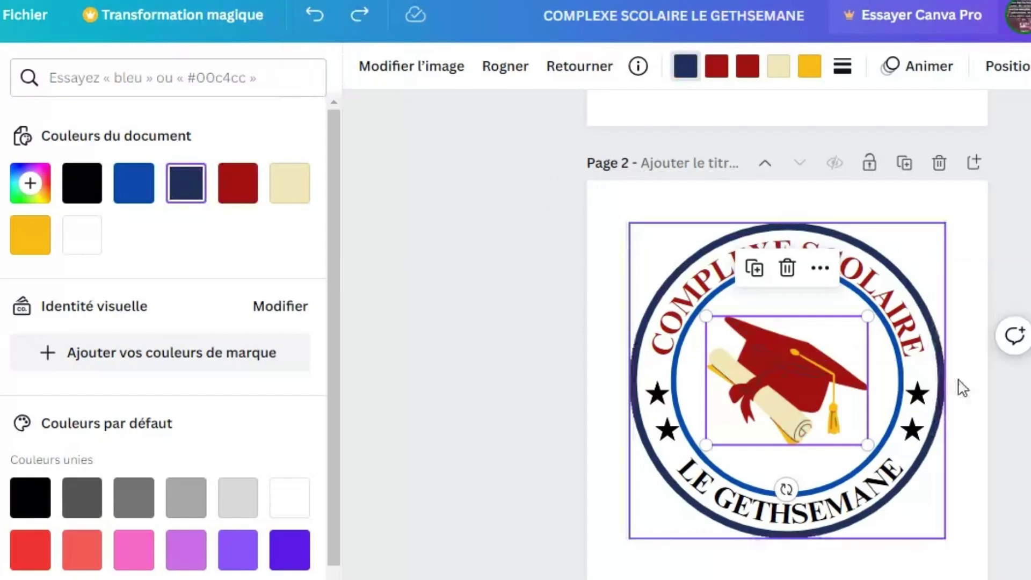
left_click(968, 430)
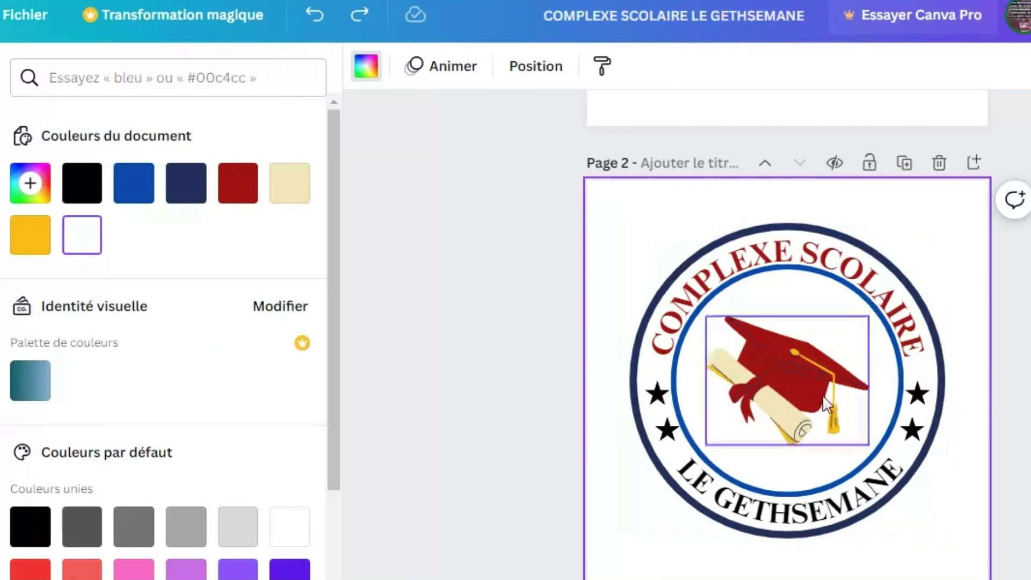
- Send the navy outer ring on page 2 to the back, behind the inner ring
left_click(903, 370)
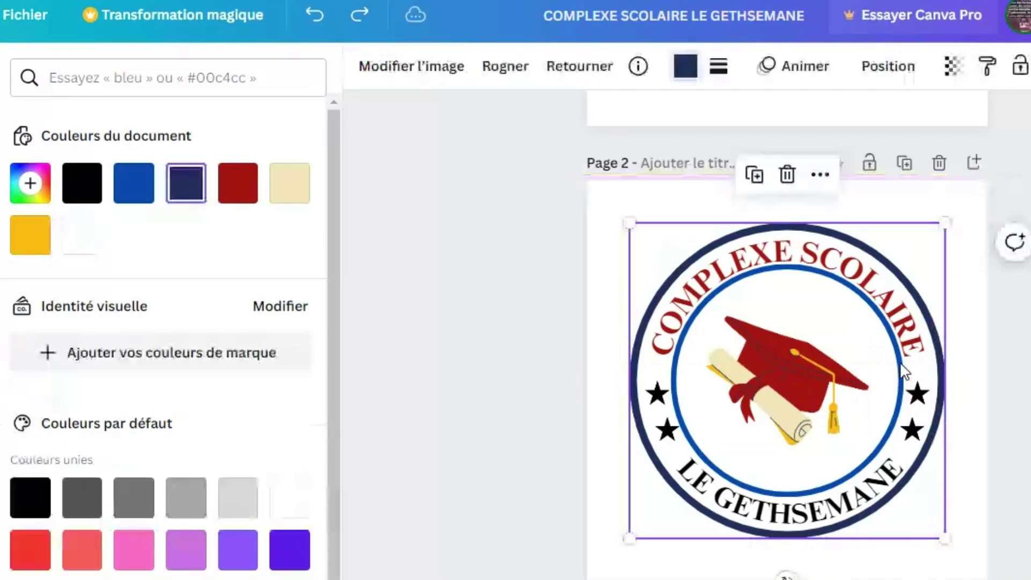
left_click(887, 69)
left_click(237, 161)
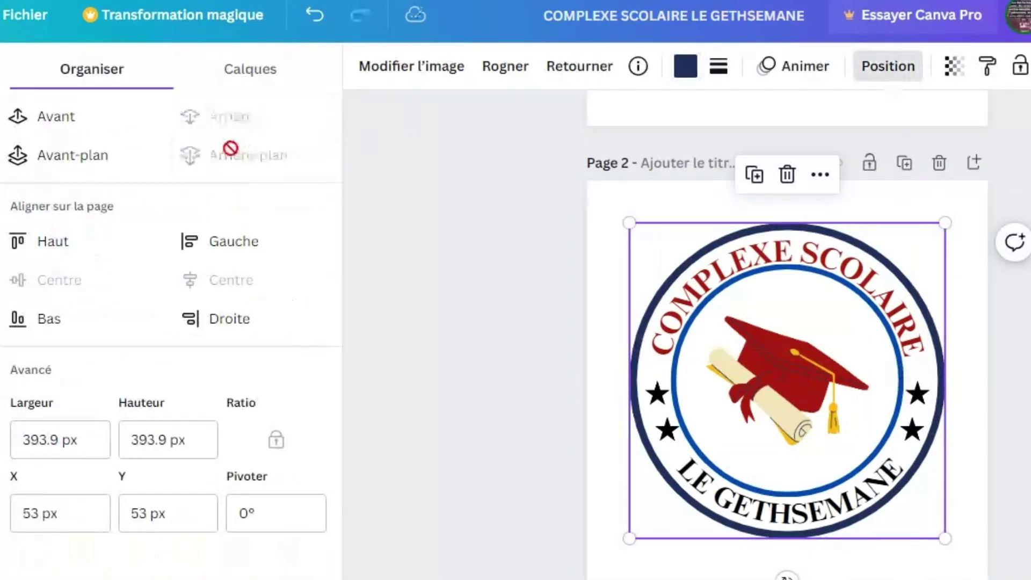
- Try black #000000 on the inner ring of page 2 and undo the recoloring
left_click(904, 370)
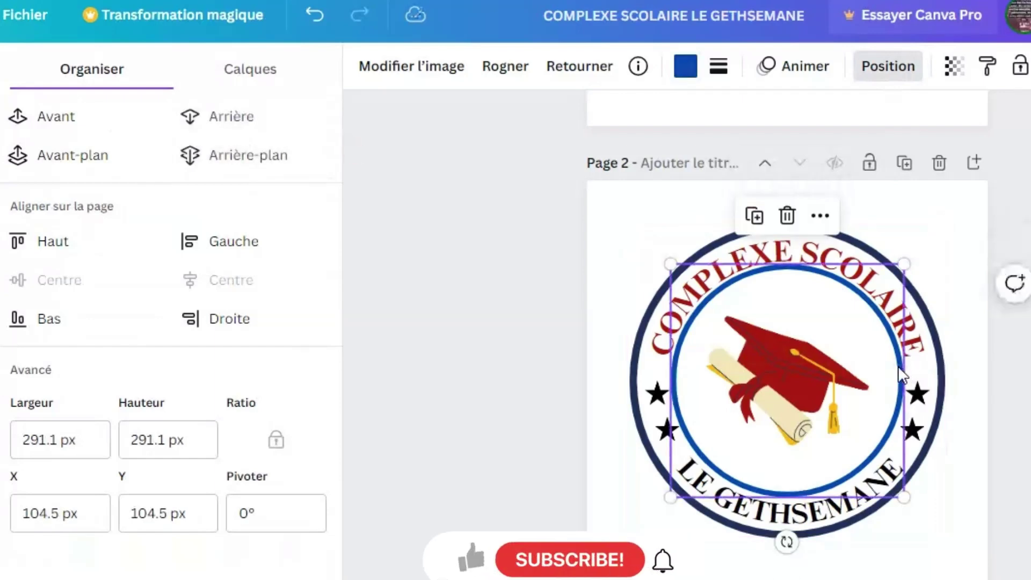
left_click(685, 66)
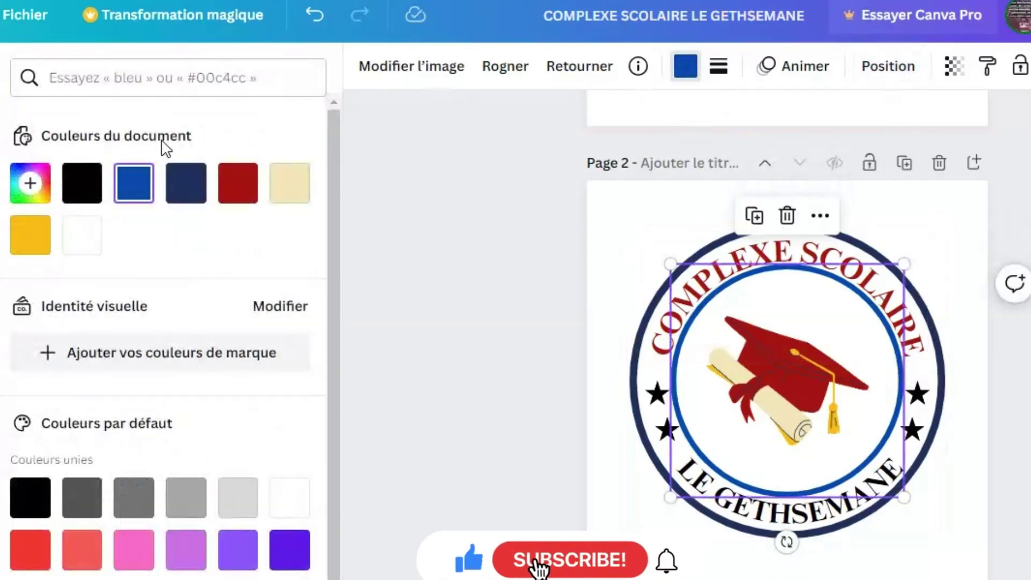
left_click(82, 184)
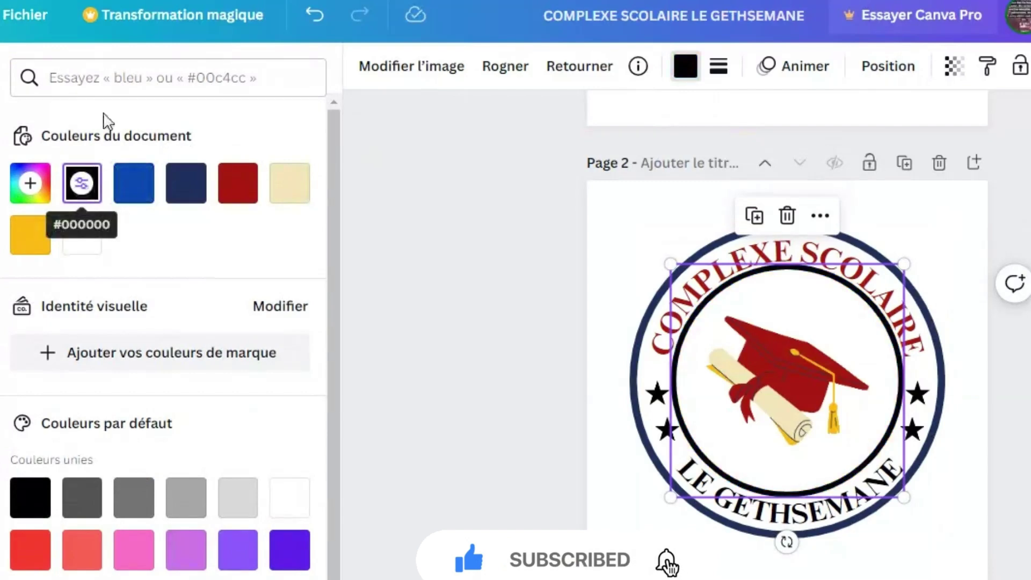
left_click(317, 15)
- Duplicate page 2 and recolor the inner ring of the copy on page 3 black #000000
left_click(941, 239)
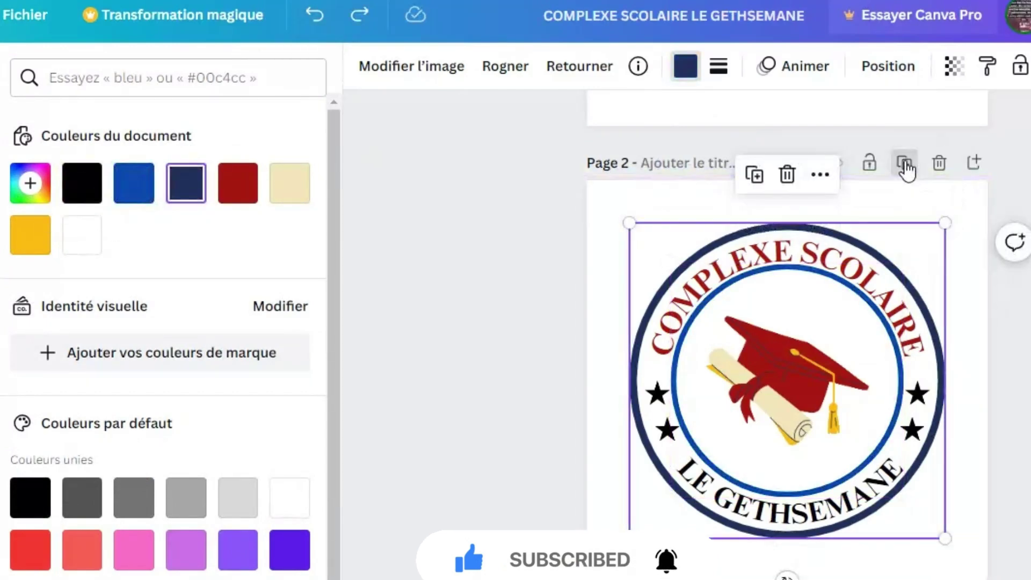
left_click(905, 164)
left_click(905, 379)
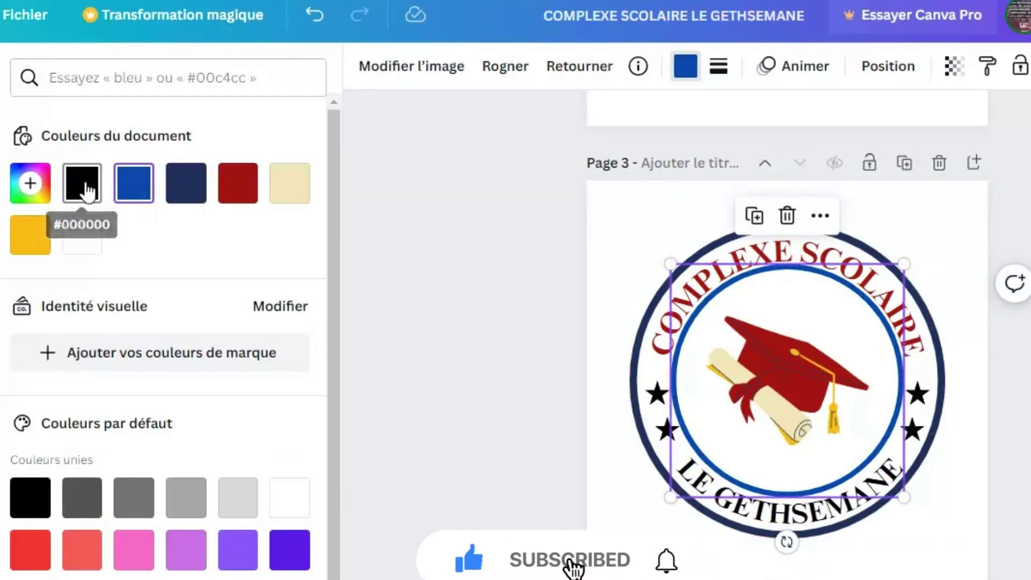
left_click(84, 185)
left_click(971, 363)
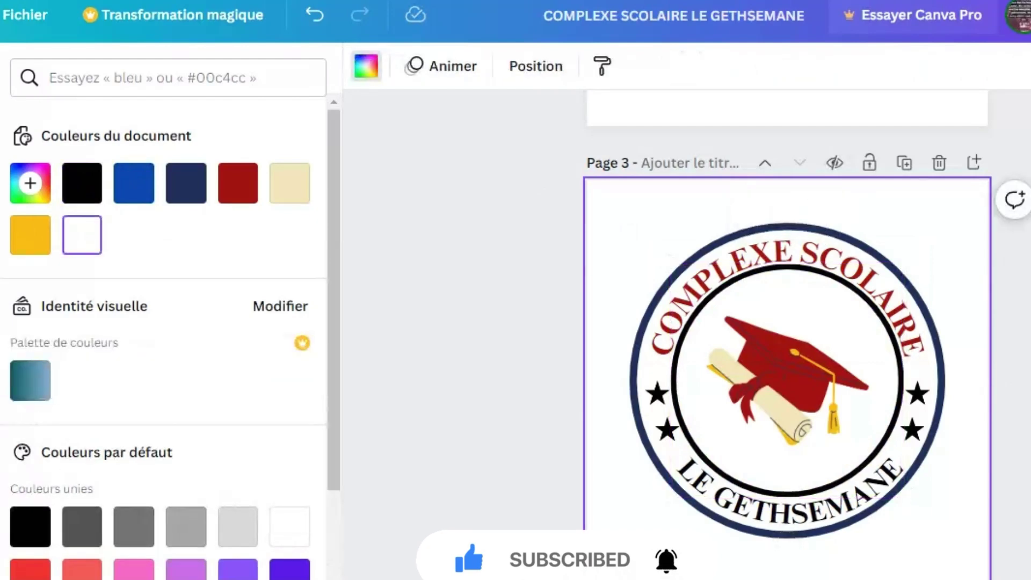
- Compare the logo variants on pages 2 and 3
scroll(787, 333, "up", 8)
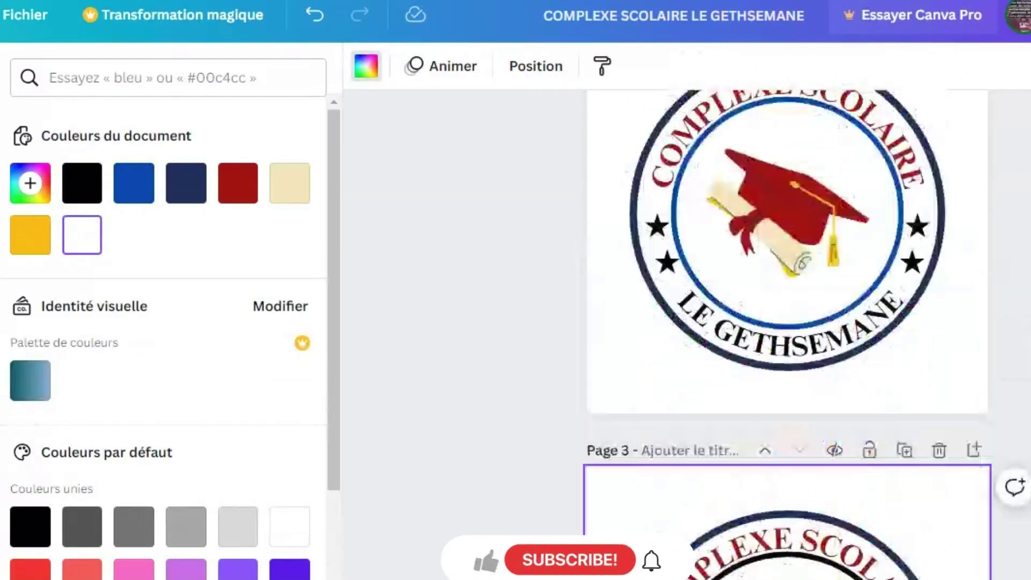
scroll(787, 333, "down", 8)
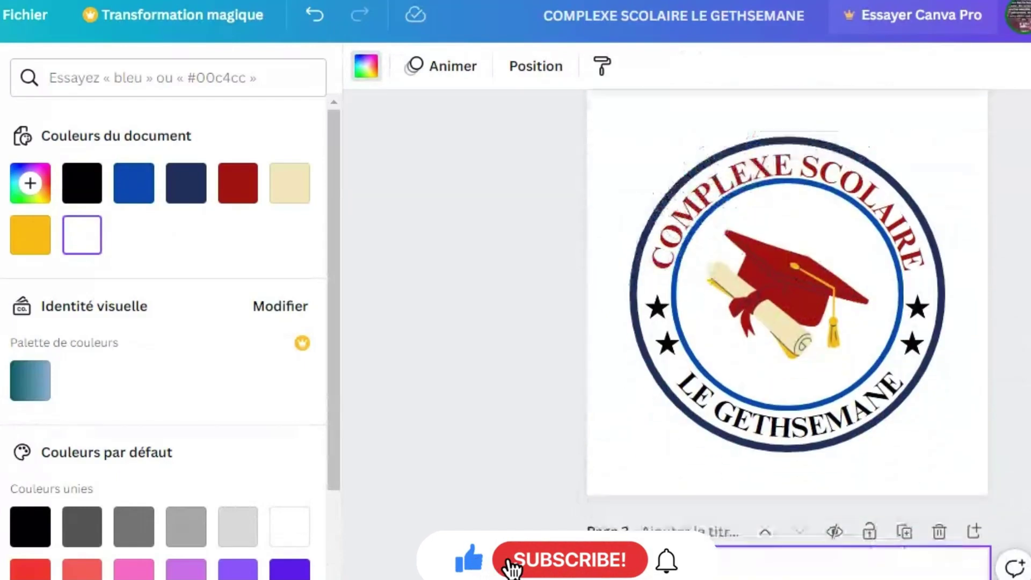
scroll(787, 333, "down", 1)
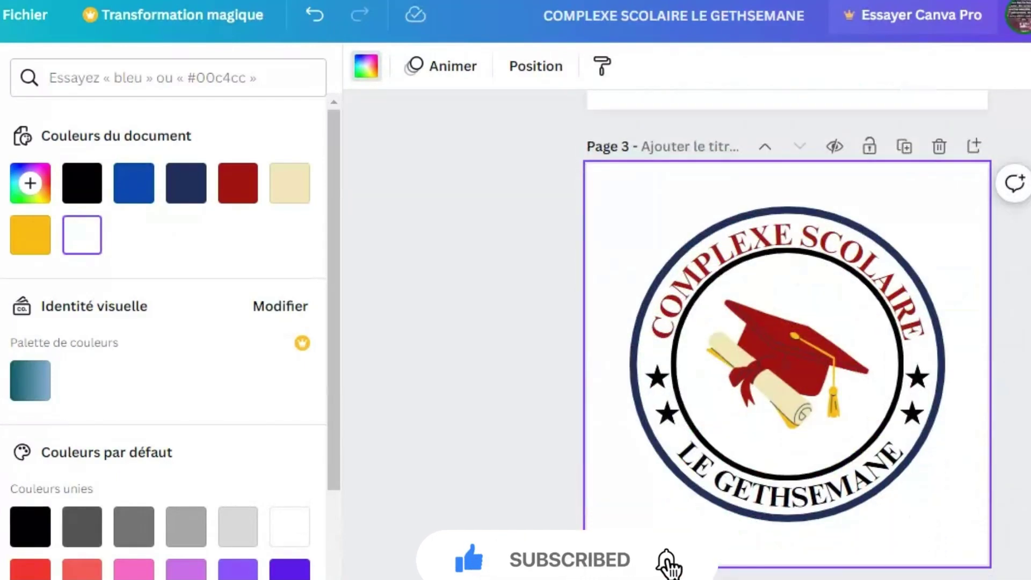
scroll(787, 333, "up", 1)
scroll(786, 333, "up", 1)
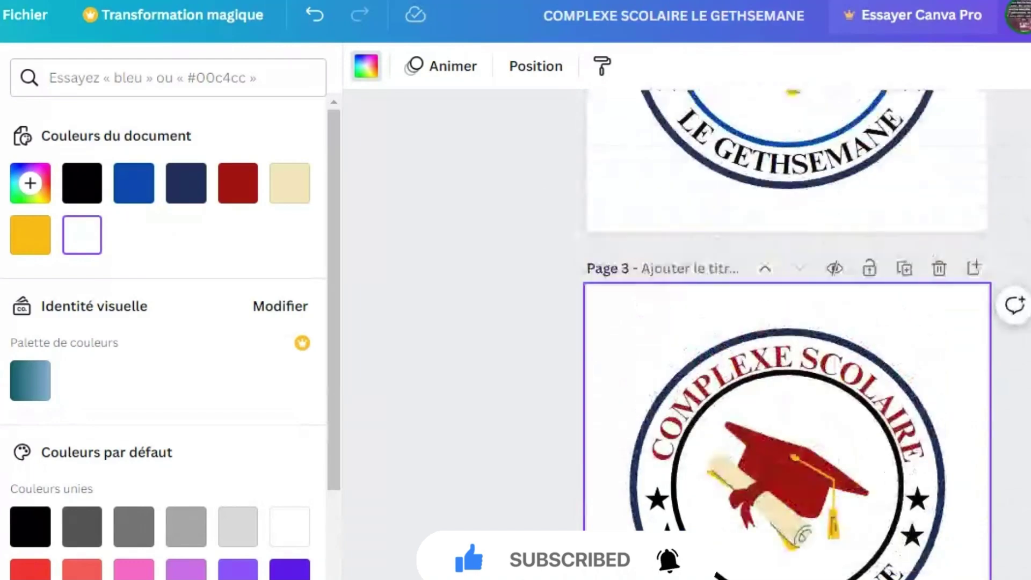
scroll(786, 333, "down", 2)
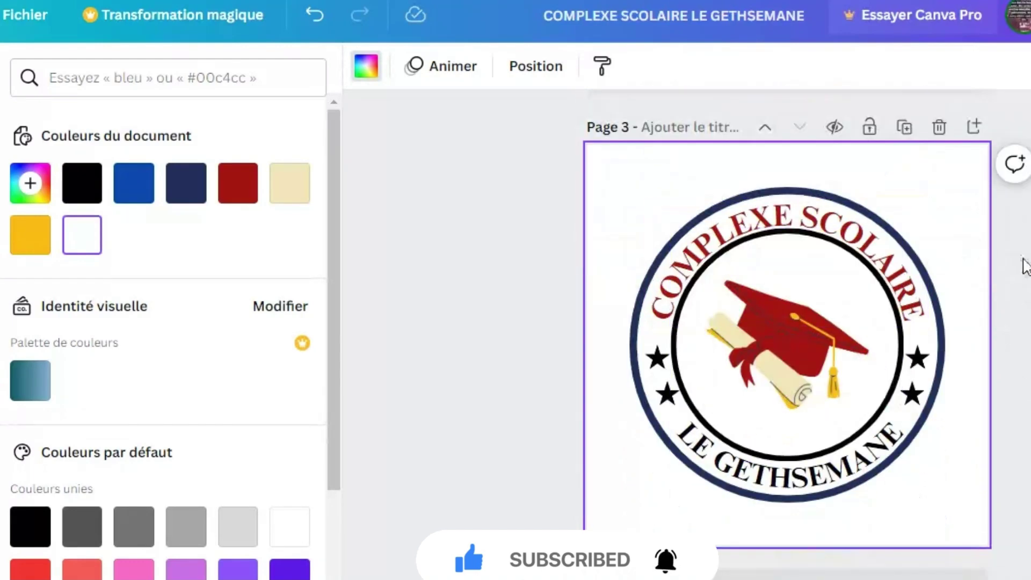